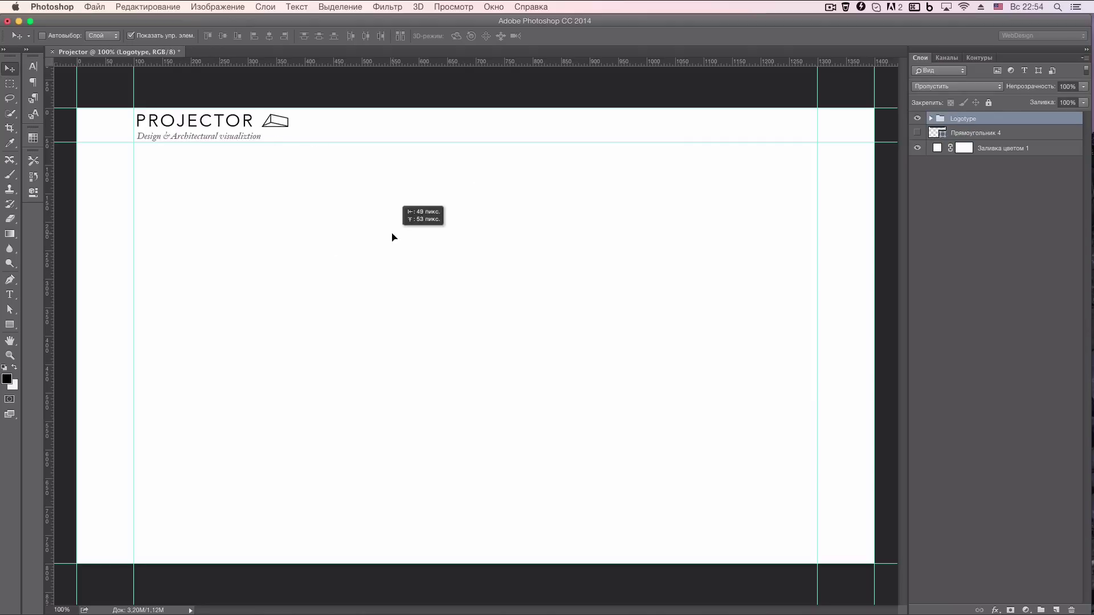
Start the header menu with an Avenir 'Works' text label at the top right.
{"action": "key", "text": "t"}
{"action": "left_click", "coordinate": [637, 128]}
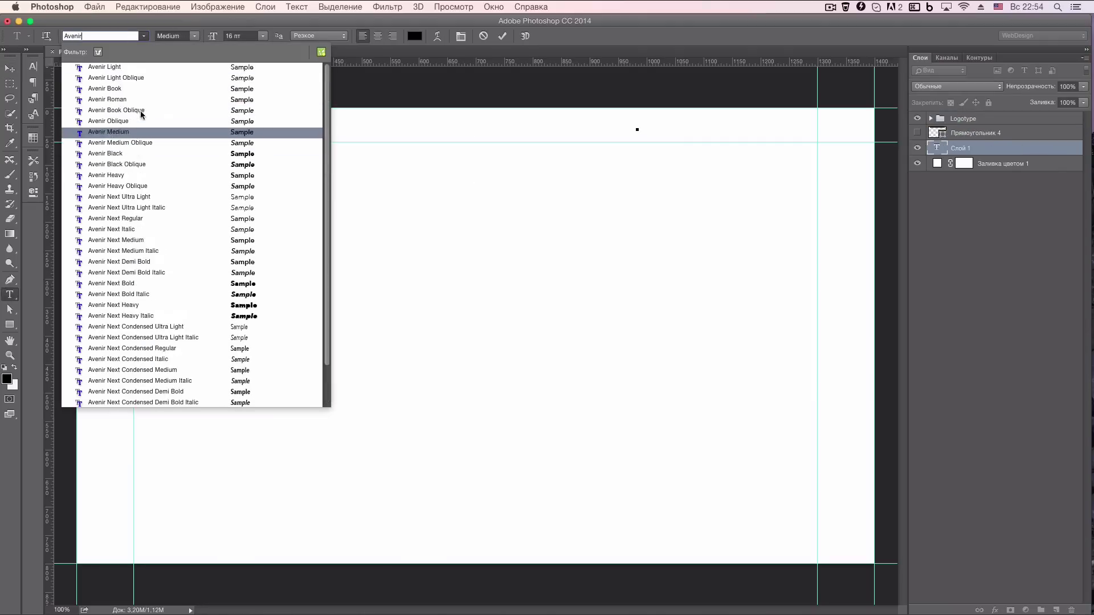
{"action": "type", "text": "Works"}
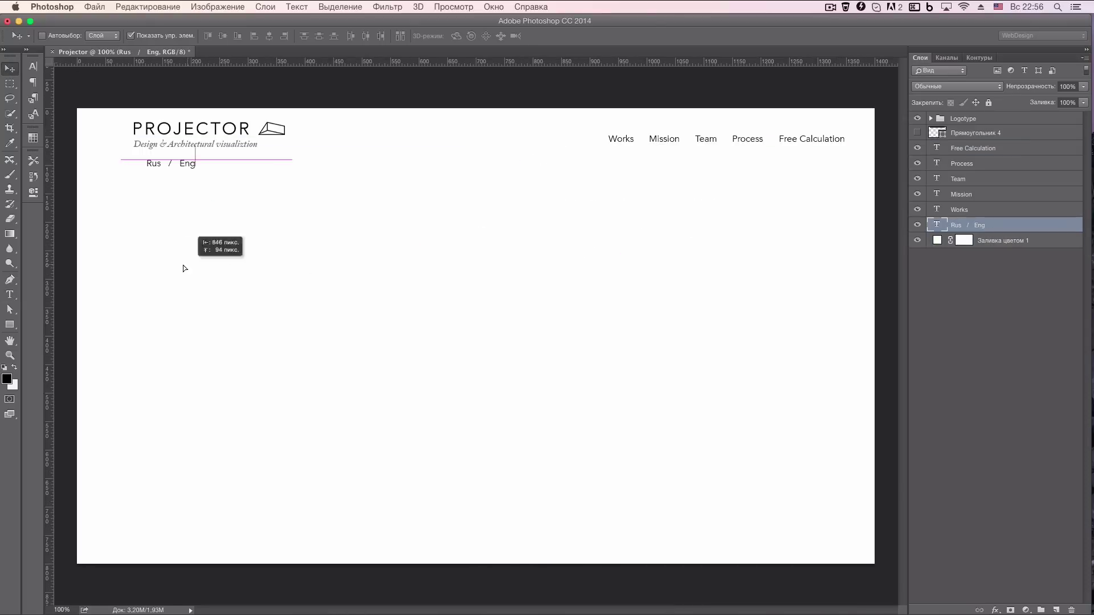
Position Rus / Eng under the logo and finish the black Free Calculation button.
{"action": "left_click_drag", "start_coordinate": [751, 466], "coordinate": [552, 187]}
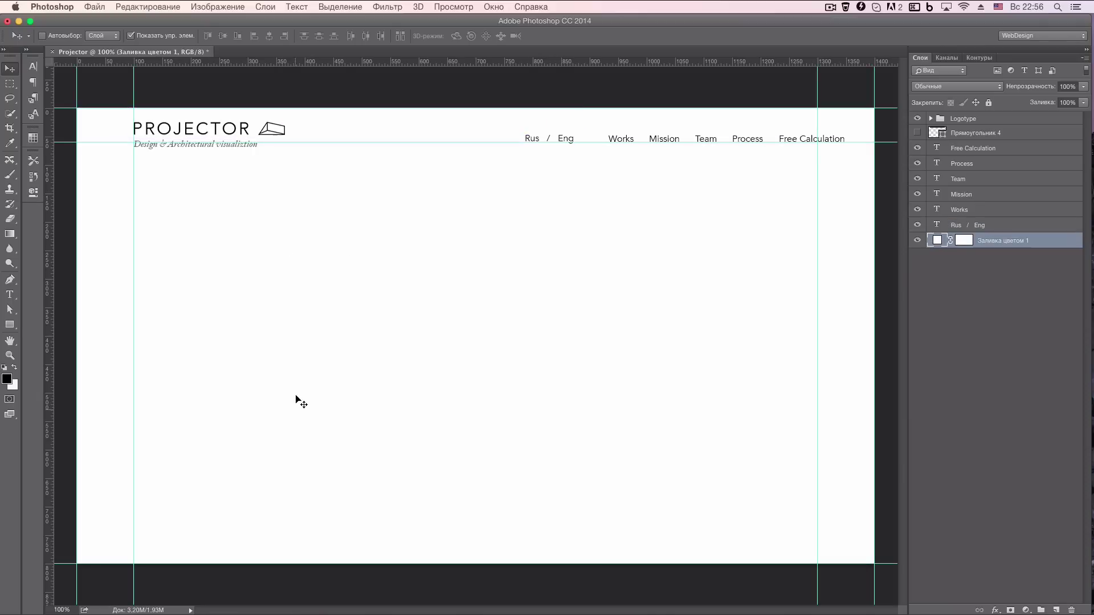
{"action": "left_click_drag", "start_coordinate": [667, 215], "coordinate": [276, 254]}
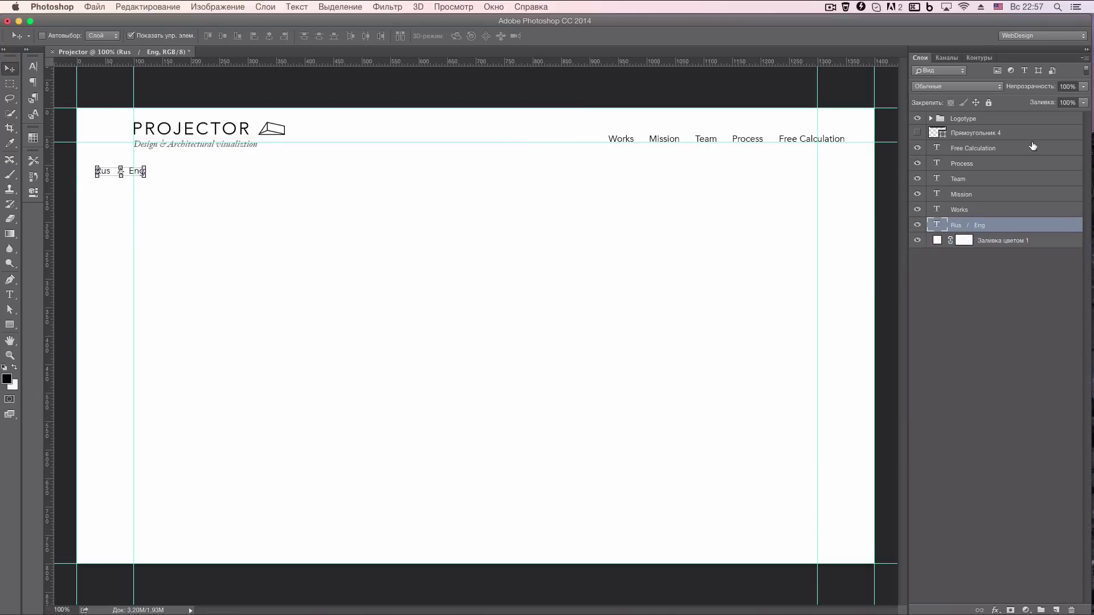
{"action": "left_click_drag", "start_coordinate": [789, 141], "coordinate": [764, 169]}
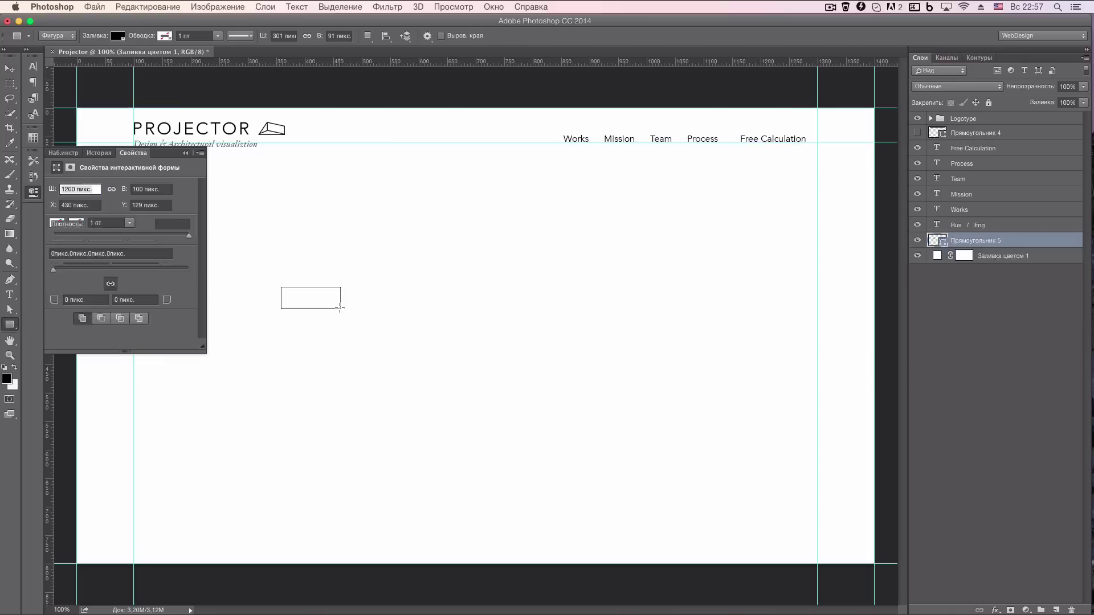
{"action": "left_click", "coordinate": [544, 285], "text": "ctrl"}
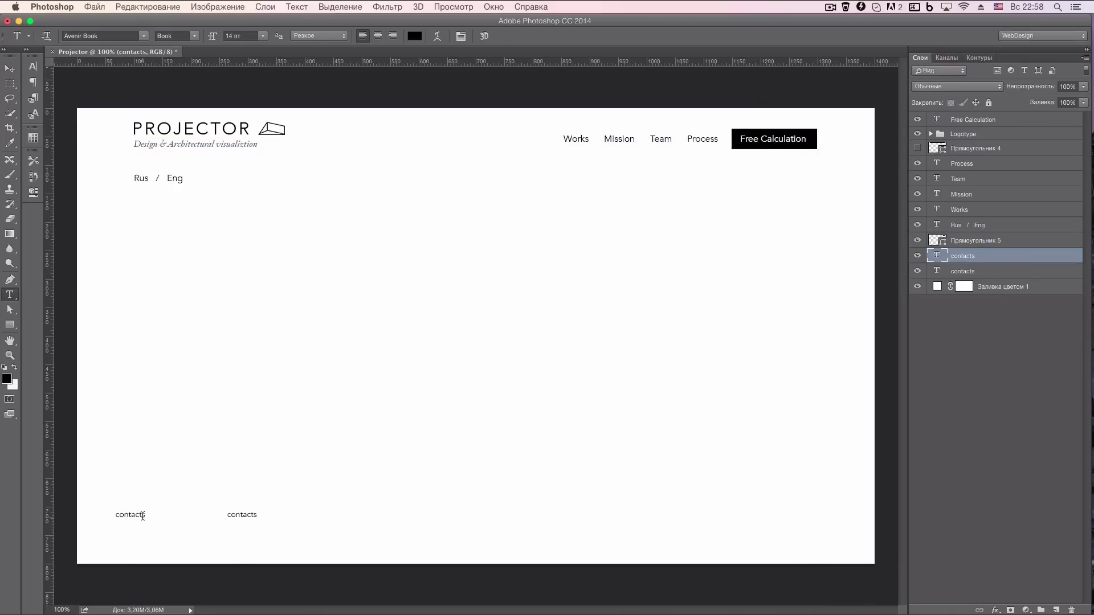
Duplicate the contacts label so three copies run along the bottom.
{"action": "key", "text": "v"}
{"action": "left_click_drag", "start_coordinate": [242, 515], "coordinate": [339, 515]}
{"action": "left_click", "coordinate": [228, 516], "text": "ctrl"}
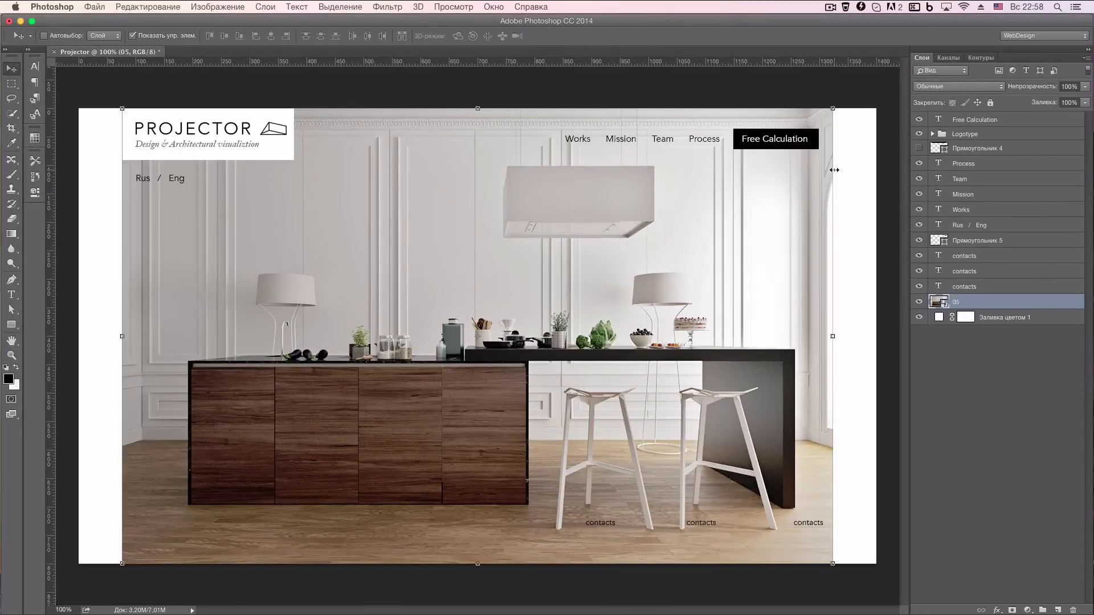
Fix the kitchen photo's size and copy the button to bottom-left as a WORKS / Kitchen box.
{"action": "key", "text": "Return"}
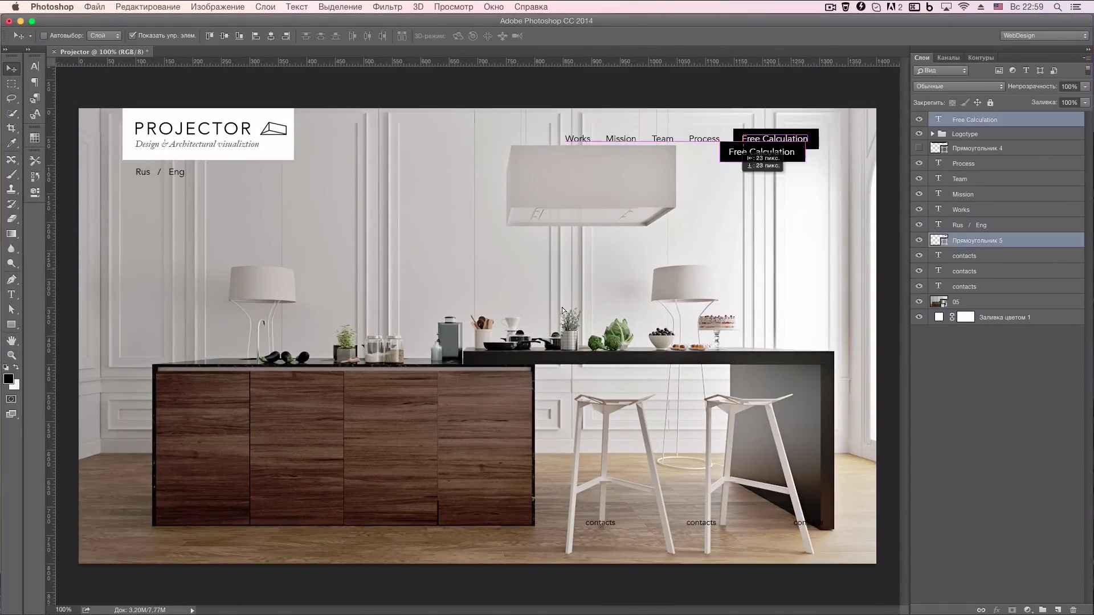
{"action": "left_click_drag", "start_coordinate": [741, 142], "coordinate": [88, 558]}
{"action": "type", "text": "WORKS / Kitchen"}
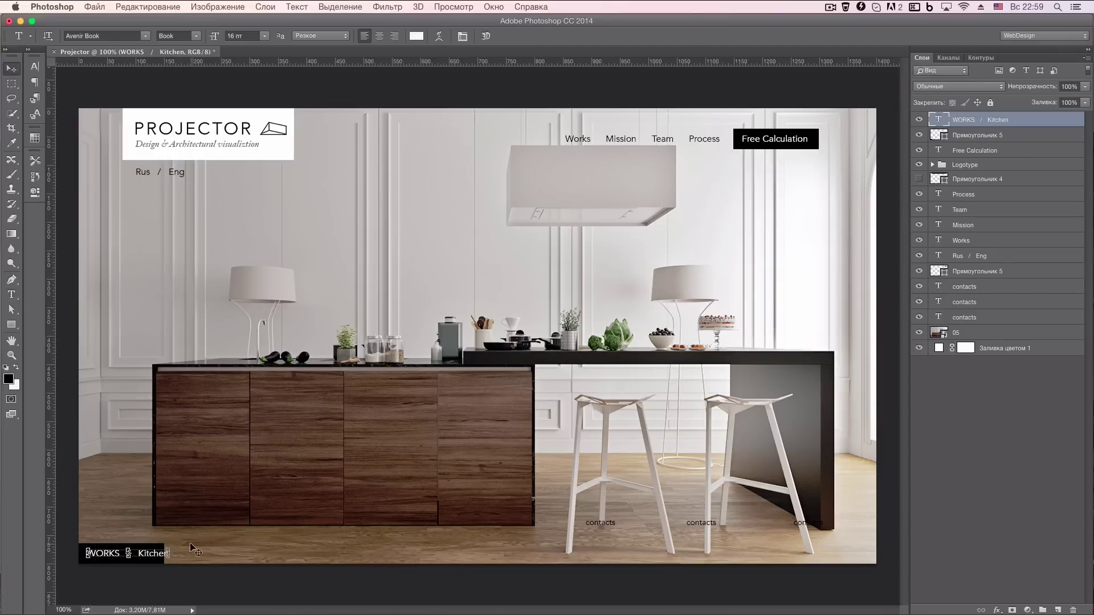
{"action": "type", "text": "v"}
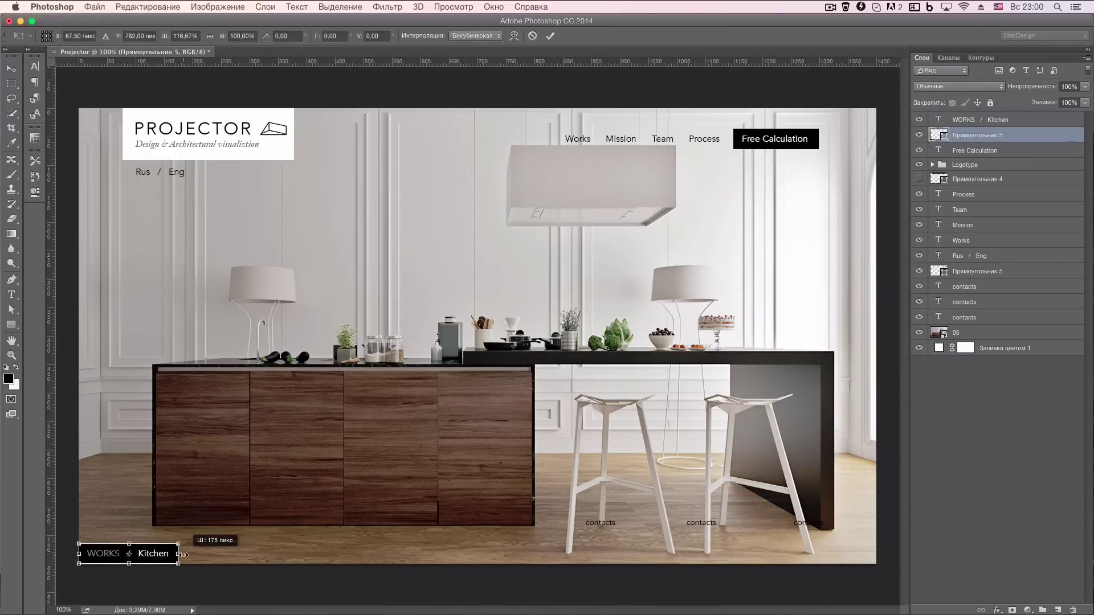
{"action": "key", "text": "ctrl+plus"}
{"action": "left_click_drag", "start_coordinate": [164, 553], "coordinate": [180, 553]}
{"action": "key", "text": "ctrl+minus"}
Make the WORKS / Kitchen caption grey and All Caps, and widen its white box.
{"action": "key", "text": "t"}
{"action": "left_click", "coordinate": [149, 563]}
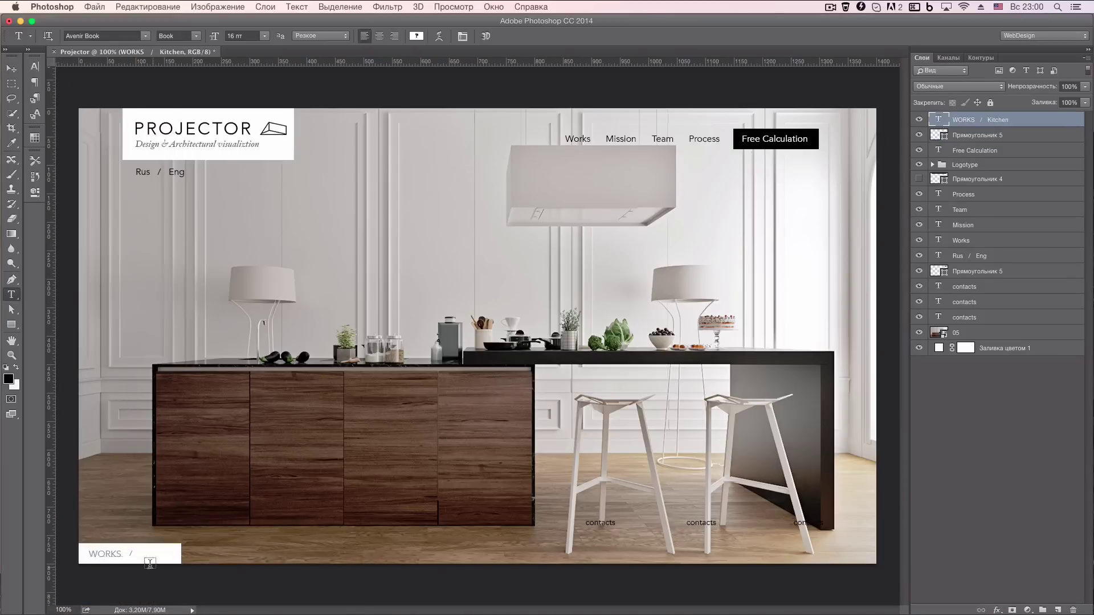
{"action": "left_click", "coordinate": [417, 36]}
{"action": "left_click", "coordinate": [836, 221]}
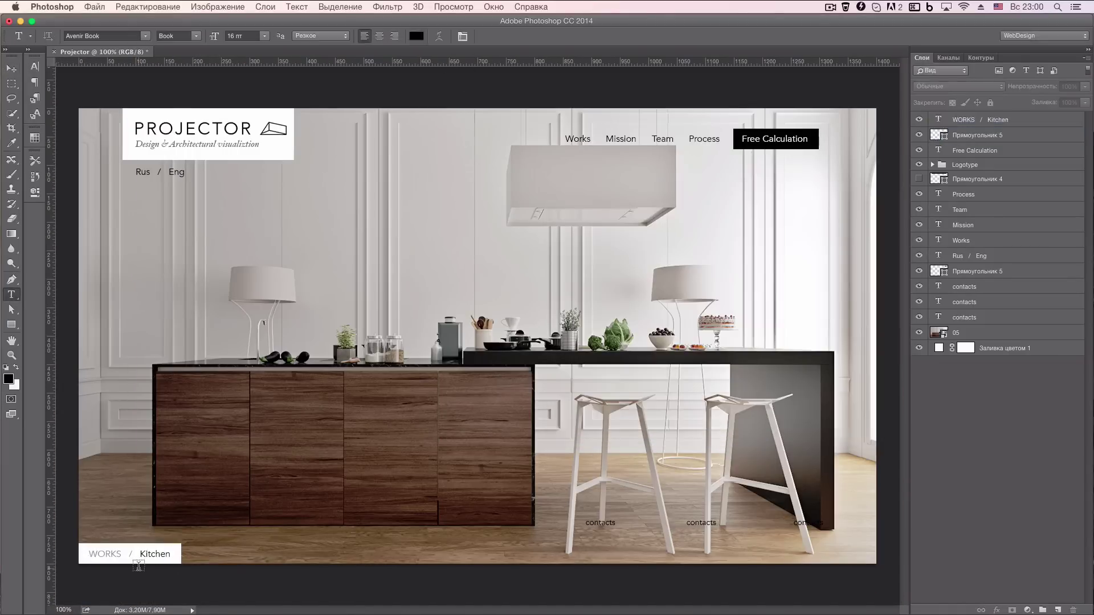
{"action": "key", "text": "ctrl+shift+k"}
{"action": "scroll", "coordinate": [170, 542], "scroll_direction": "up", "scroll_amount": 5}
{"action": "key", "text": "ctrl+t"}
{"action": "left_click_drag", "start_coordinate": [638, 348], "coordinate": [696, 348]}
{"action": "key", "text": "Return"}
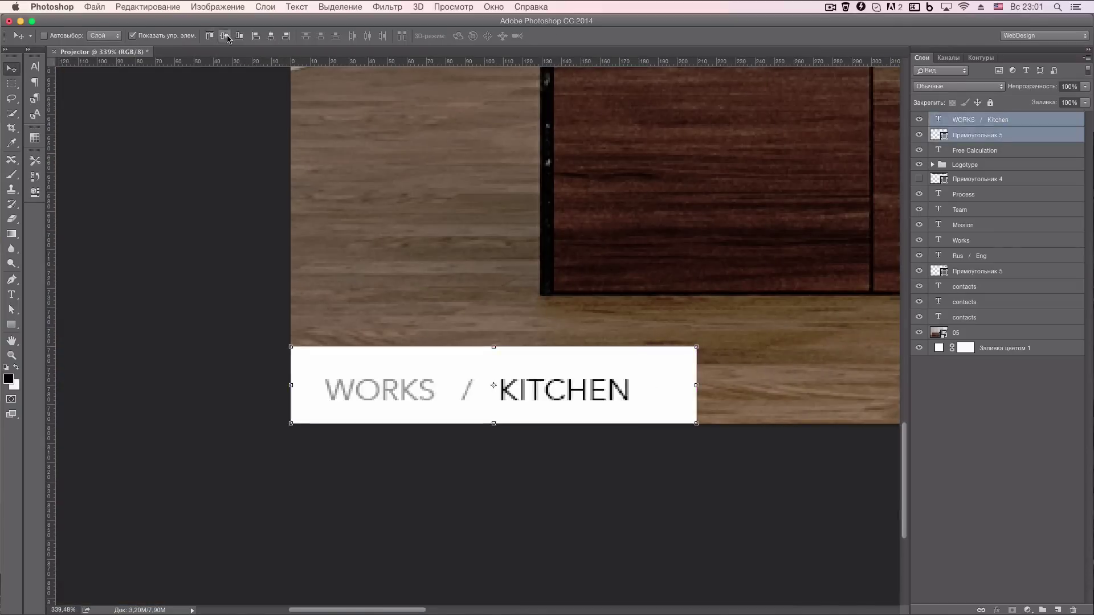
{"action": "key", "text": "v"}
{"action": "key", "text": "ctrl+1"}
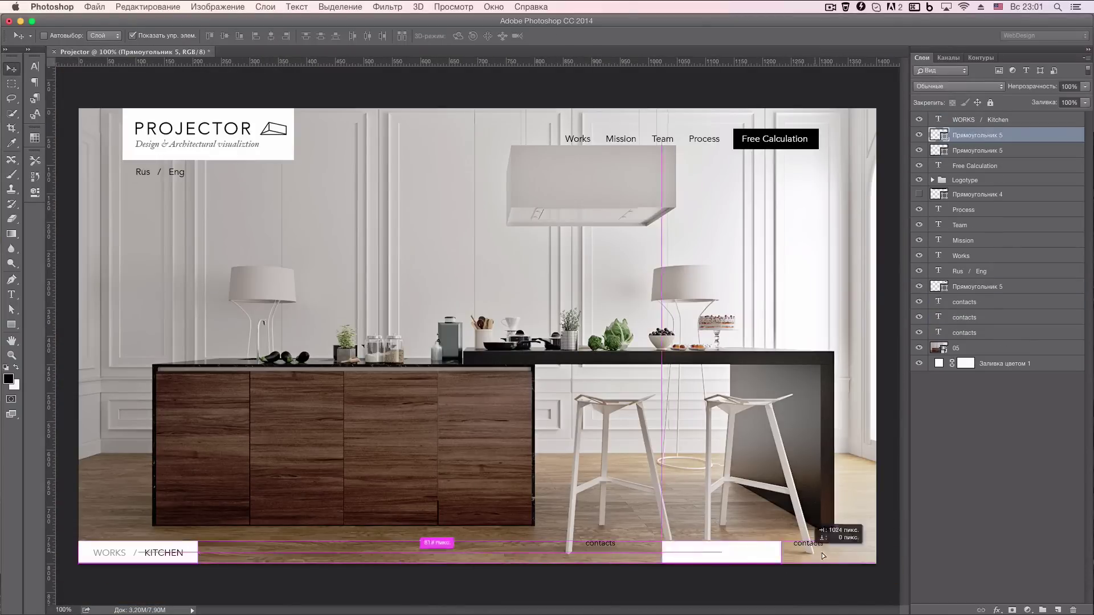
Draw a light grey footer bar across the bottom under the contacts labels.
{"action": "left_click_drag", "start_coordinate": [610, 528], "coordinate": [610, 548]}
{"action": "double_click", "coordinate": [938, 333]}
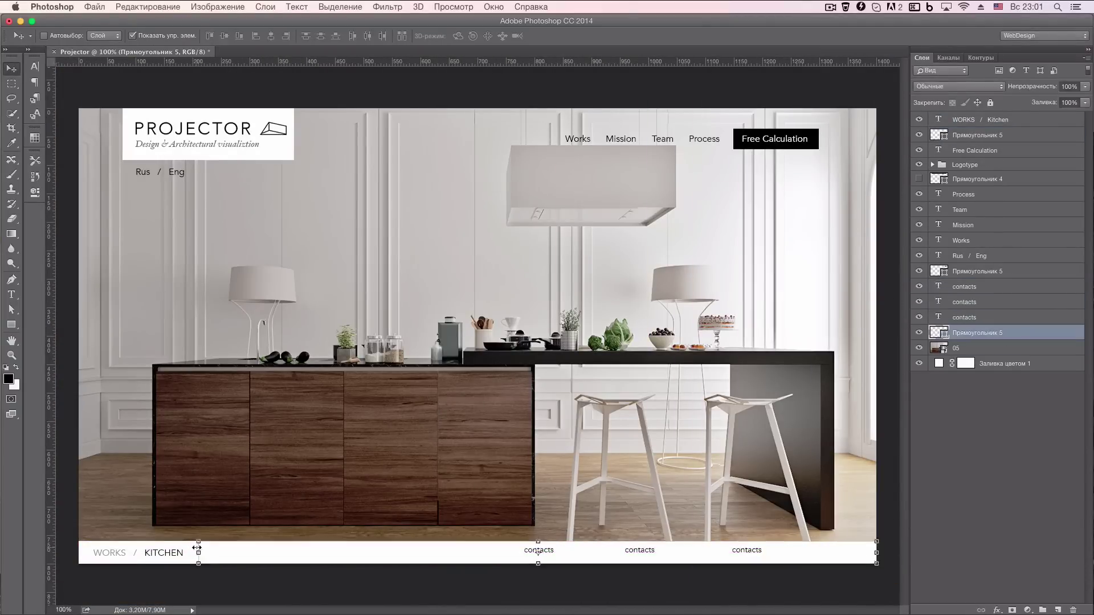
{"action": "type", "text": "cccccc"}
{"action": "left_click", "coordinate": [828, 218]}
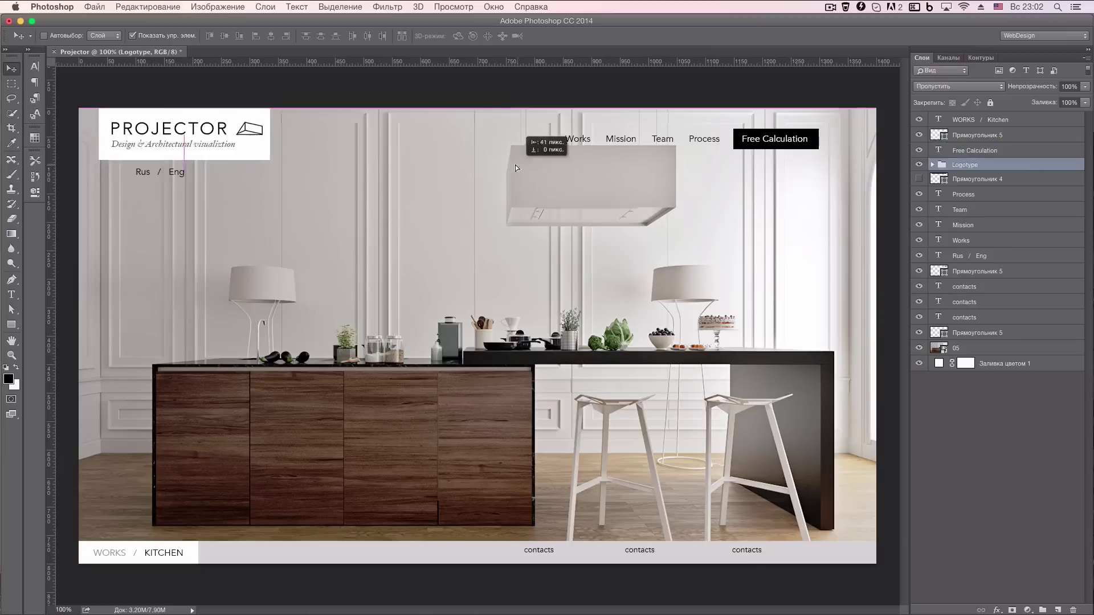
Restyle the language switch as smaller RU EN beside the logo, with EN grey.
{"action": "left_click_drag", "start_coordinate": [154, 171], "coordinate": [286, 123]}
{"action": "left_click", "coordinate": [154, 58]}
{"action": "left_click", "coordinate": [416, 36]}
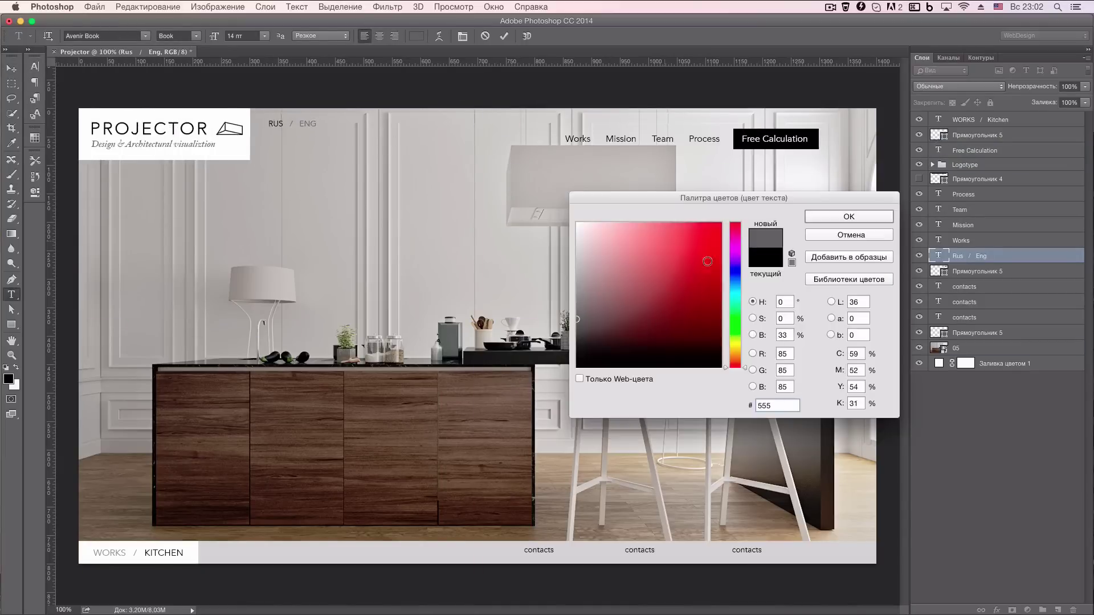
{"action": "left_click", "coordinate": [827, 217]}
{"action": "left_click", "coordinate": [12, 68]}
{"action": "double_click", "coordinate": [312, 132]}
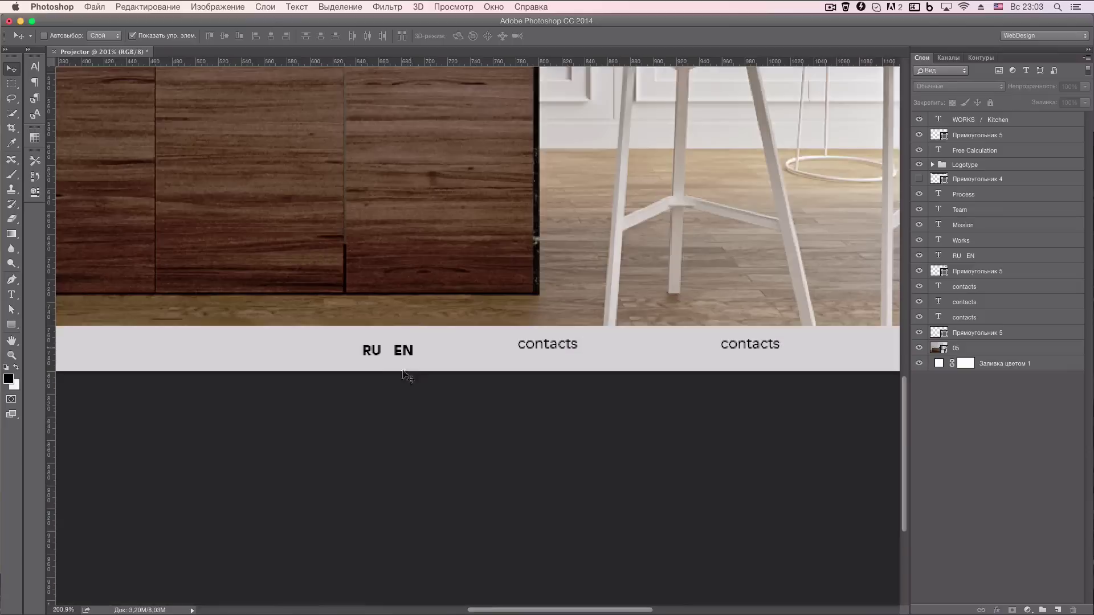
Draw an underline rectangle beneath EN.
{"action": "left_click_drag", "start_coordinate": [420, 360], "coordinate": [420, 361]}
{"action": "key", "text": "v"}
{"action": "key", "text": "ctrl+0"}
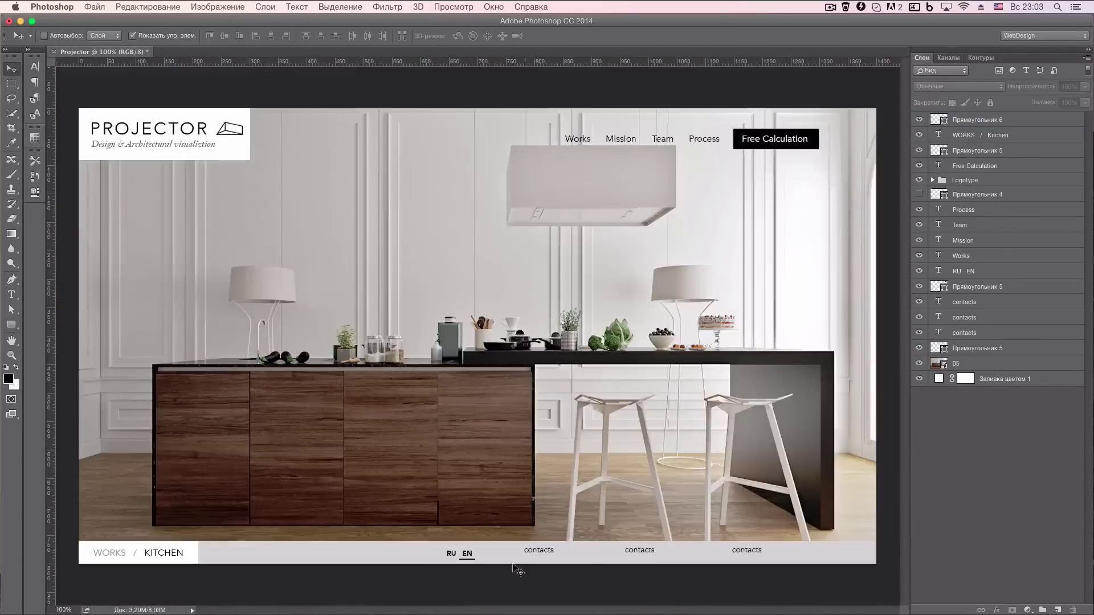
{"action": "scroll", "coordinate": [511, 570], "scroll_direction": "up", "scroll_amount": 5}
{"action": "scroll", "coordinate": [456, 541], "scroll_direction": "down", "scroll_amount": 2}
{"action": "scroll", "coordinate": [456, 542], "scroll_direction": "up", "scroll_amount": 3}
{"action": "key", "text": "ctrl+1"}
Group RU EN with its underline and start retyping the contacts texts.
{"action": "left_click", "coordinate": [963, 272], "text": "shift"}
{"action": "key", "text": "ctrl+g"}
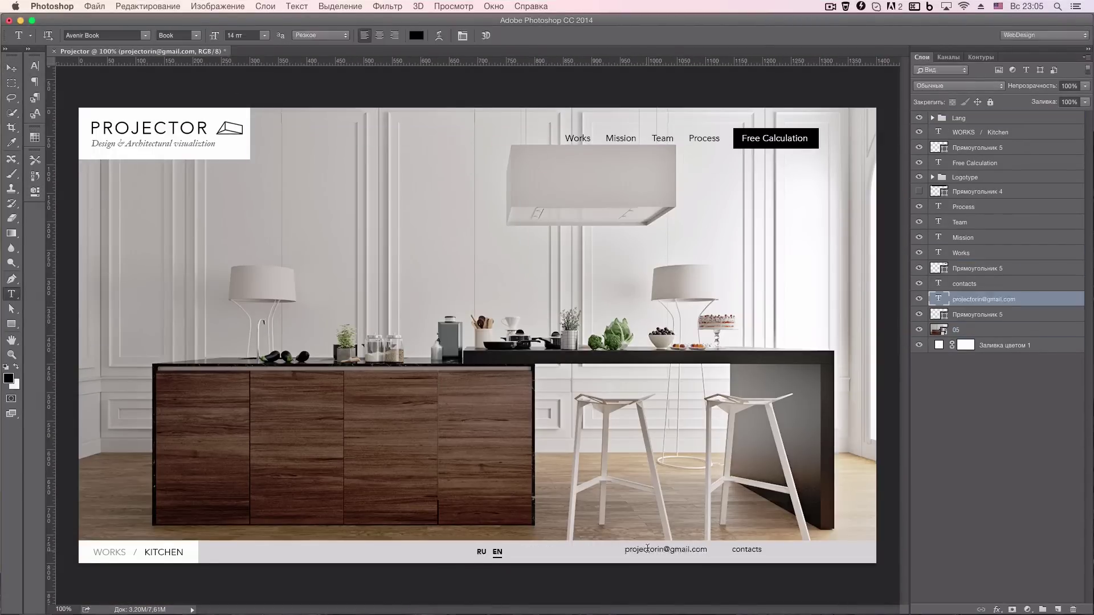
{"action": "type", "text": "visual@"}
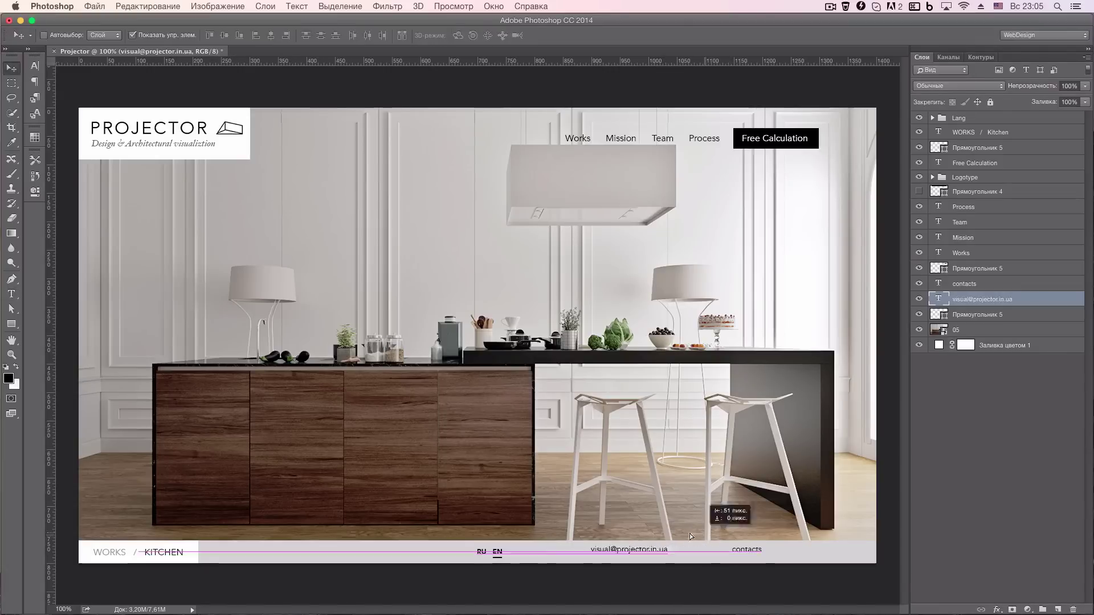
{"action": "double_click", "coordinate": [746, 549]}
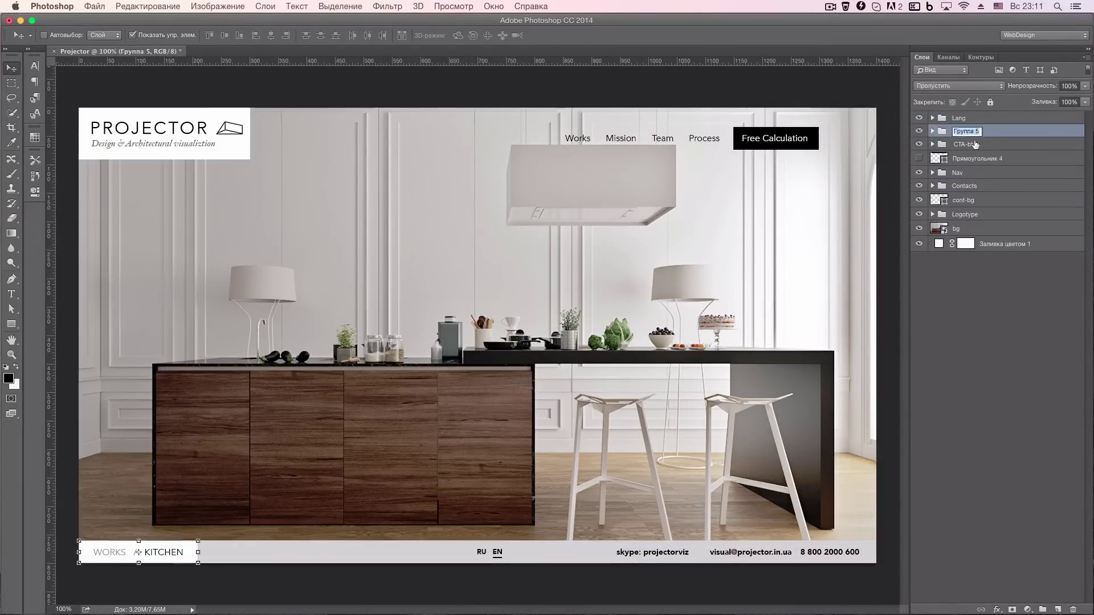
Name the group Slider-nav, then centre the nav links and the logo block.
{"action": "type", "text": "r-nav"}
{"action": "key", "text": "Return"}
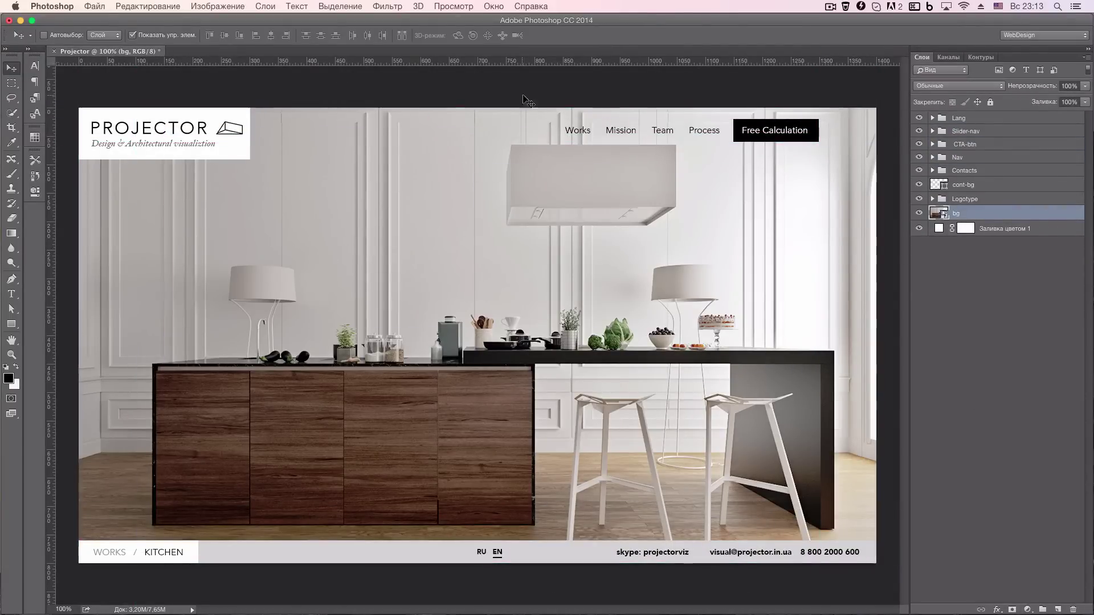
{"action": "left_click_drag", "start_coordinate": [633, 229], "coordinate": [450, 229]}
{"action": "left_click_drag", "start_coordinate": [208, 151], "coordinate": [521, 311]}
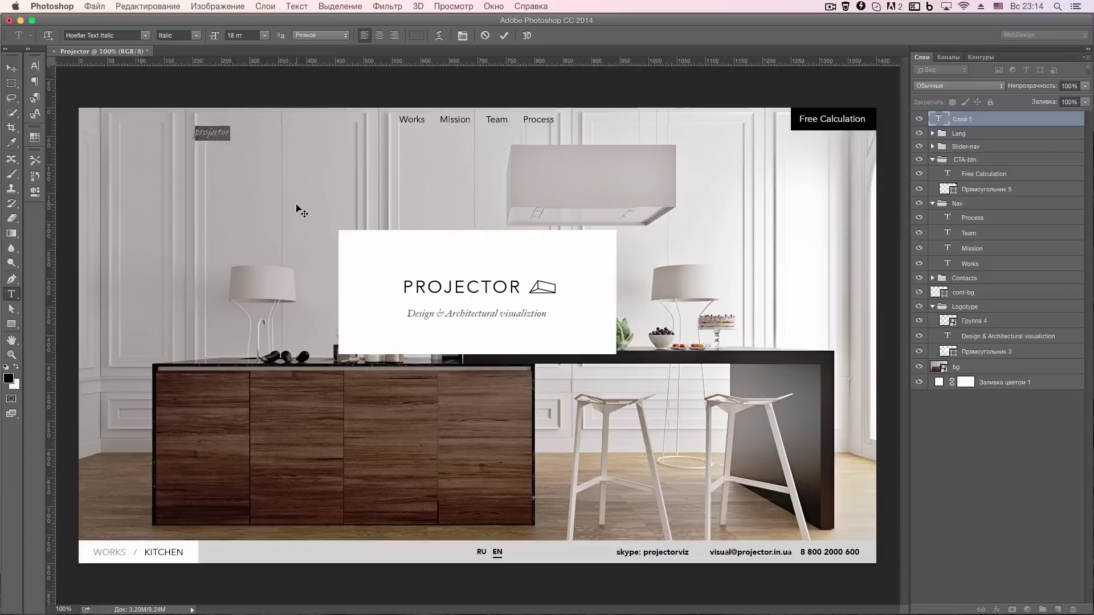
Set the PROJECTOR wordmark to Avenir Medium and put the white bar behind the nav.
{"action": "left_click", "coordinate": [35, 67]}
{"action": "left_click", "coordinate": [168, 72]}
{"action": "type", "text": "Avenir Roman"}
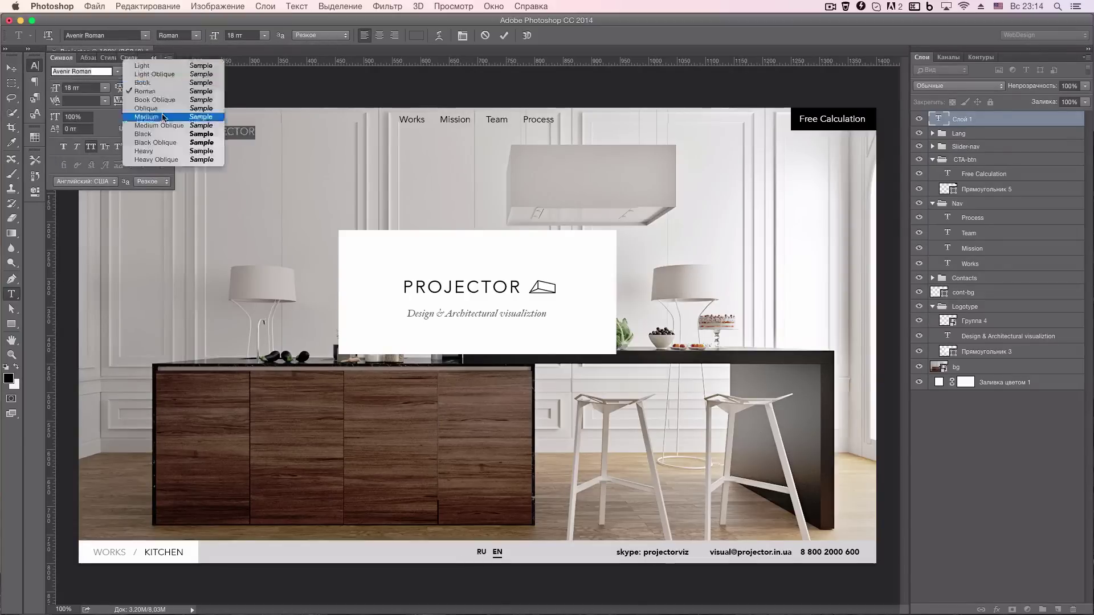
{"action": "left_click", "coordinate": [153, 113]}
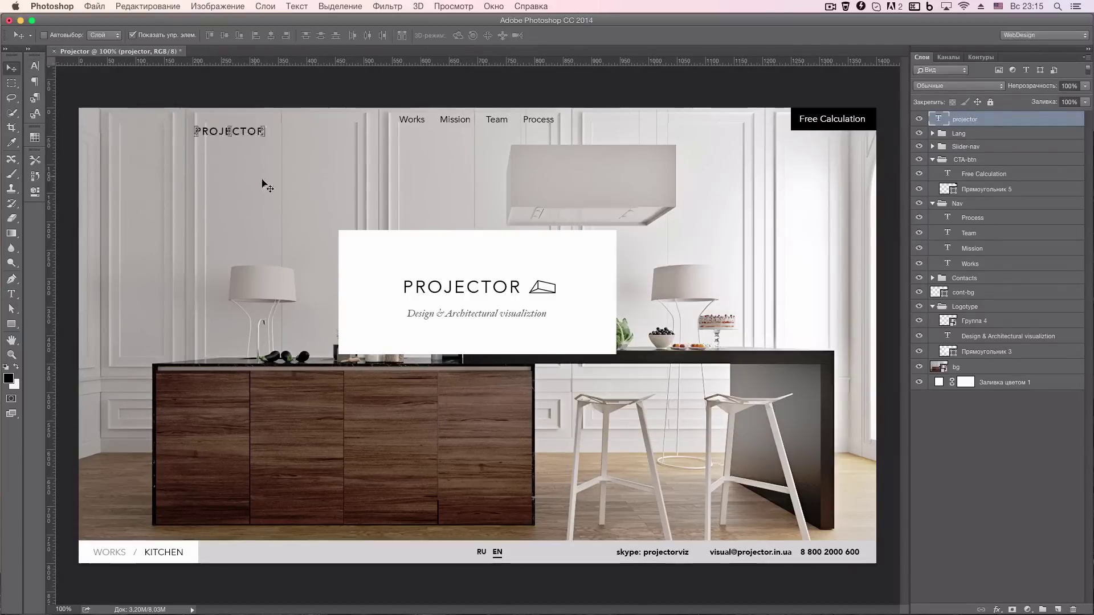
{"action": "left_click_drag", "start_coordinate": [957, 301], "coordinate": [957, 293]}
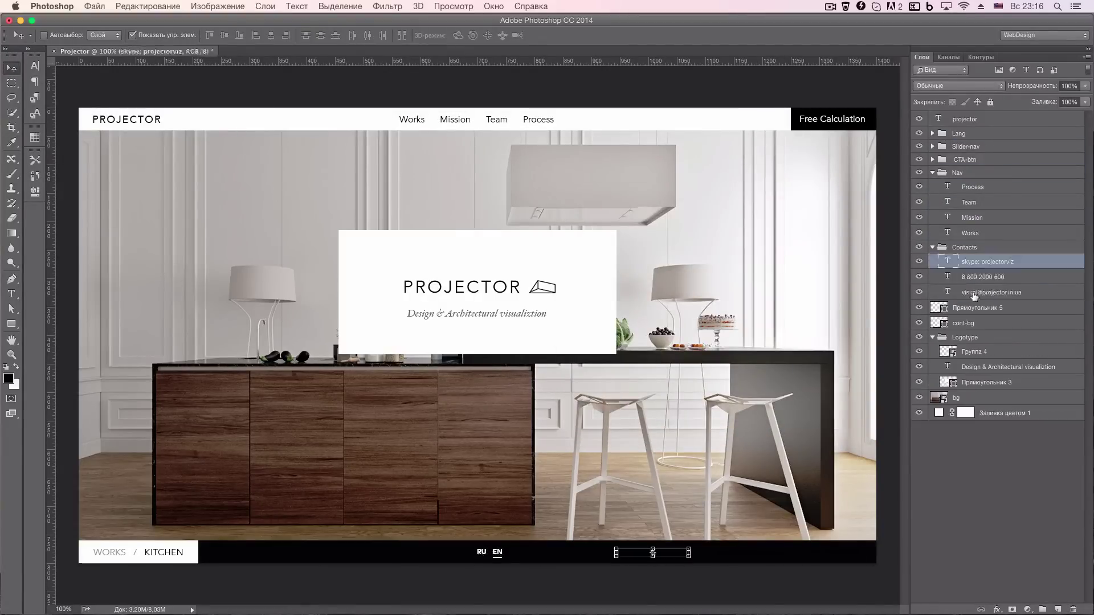
Apply a darker colour from the Color Picker to the WORKS / KITCHEN caption.
{"action": "left_click", "coordinate": [929, 257]}
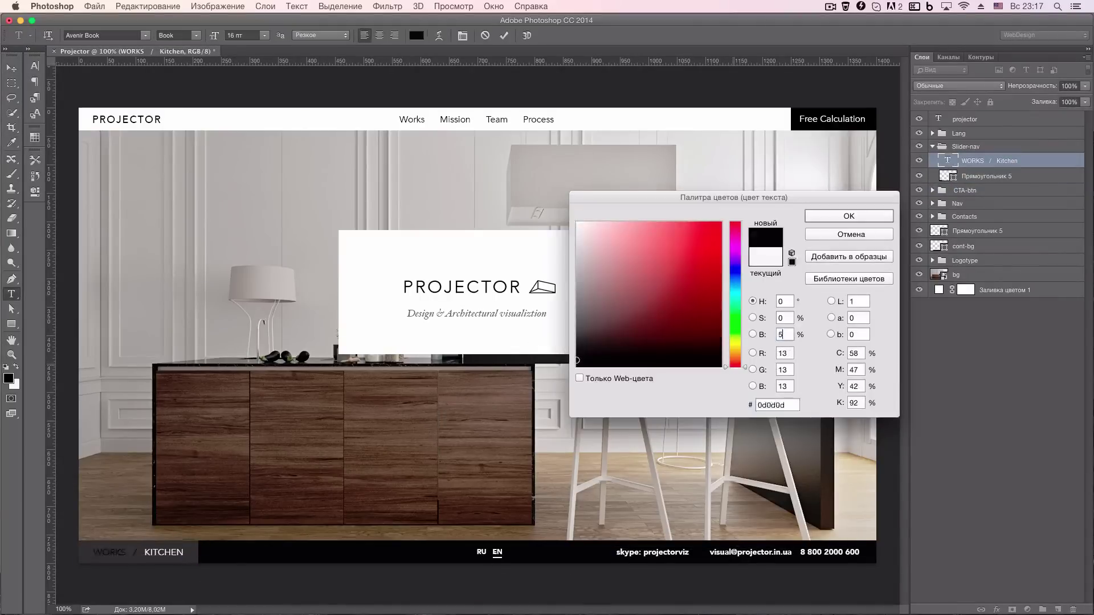
{"action": "left_click", "coordinate": [505, 36]}
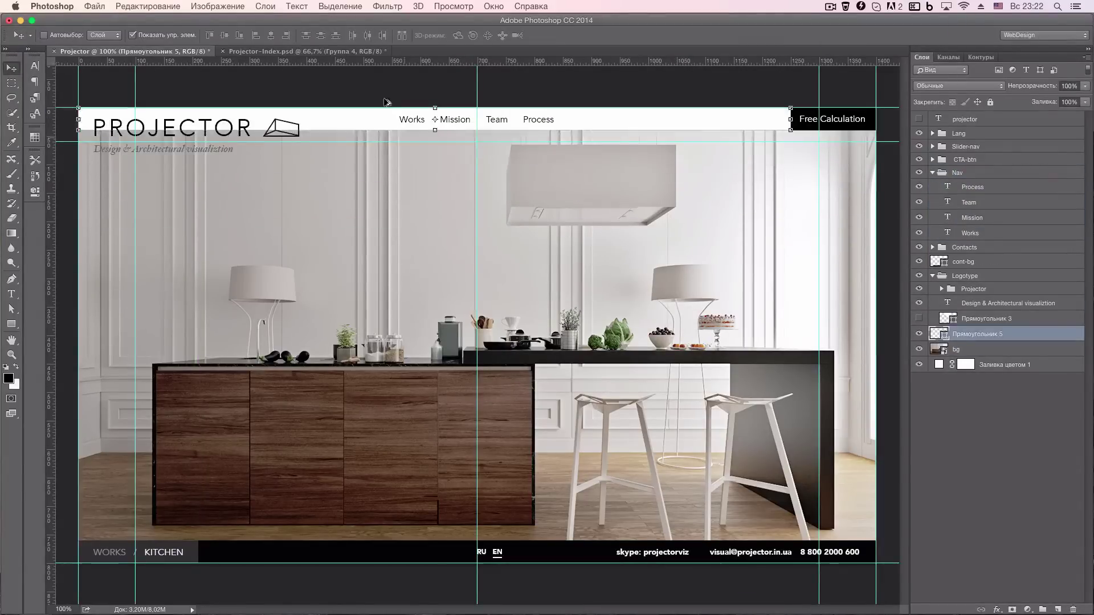
Try a linear white gradient fade over the photo's top, then undo it.
{"action": "left_click_drag", "start_coordinate": [953, 353], "coordinate": [952, 356]}
{"action": "key", "text": "g"}
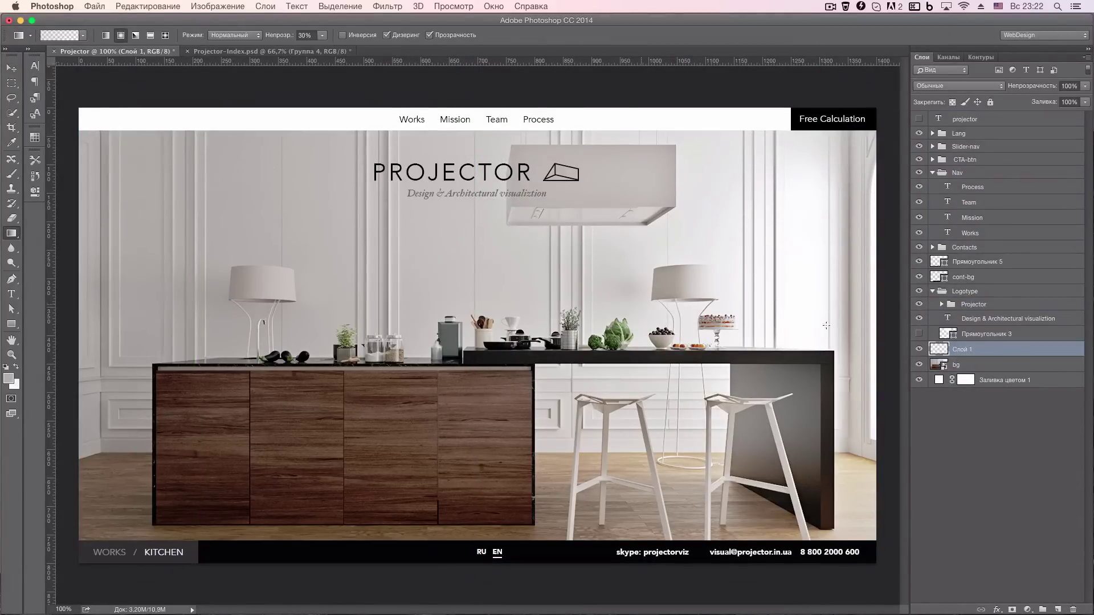
{"action": "left_click_drag", "start_coordinate": [468, 151], "coordinate": [477, 395]}
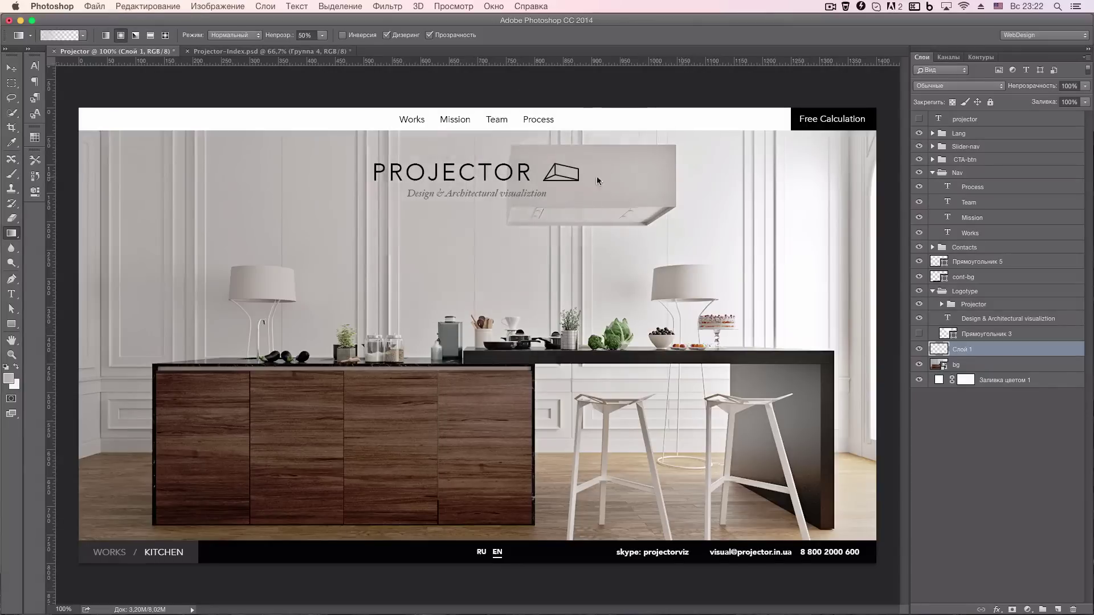
{"action": "left_click", "coordinate": [105, 34]}
{"action": "left_click_drag", "start_coordinate": [462, 134], "coordinate": [462, 215]}
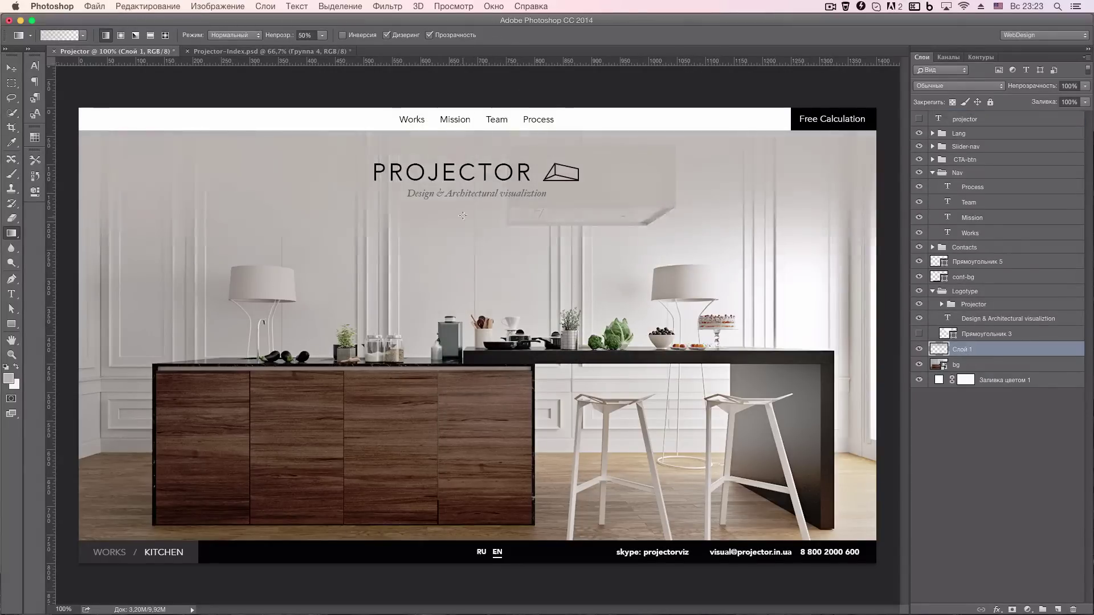
{"action": "key", "text": "ctrl+z"}
Hide the white header bar; move nav and button top-right, logo and tagline top-left.
{"action": "key", "text": "v"}
{"action": "left_click", "coordinate": [919, 262]}
{"action": "left_click", "coordinate": [958, 173]}
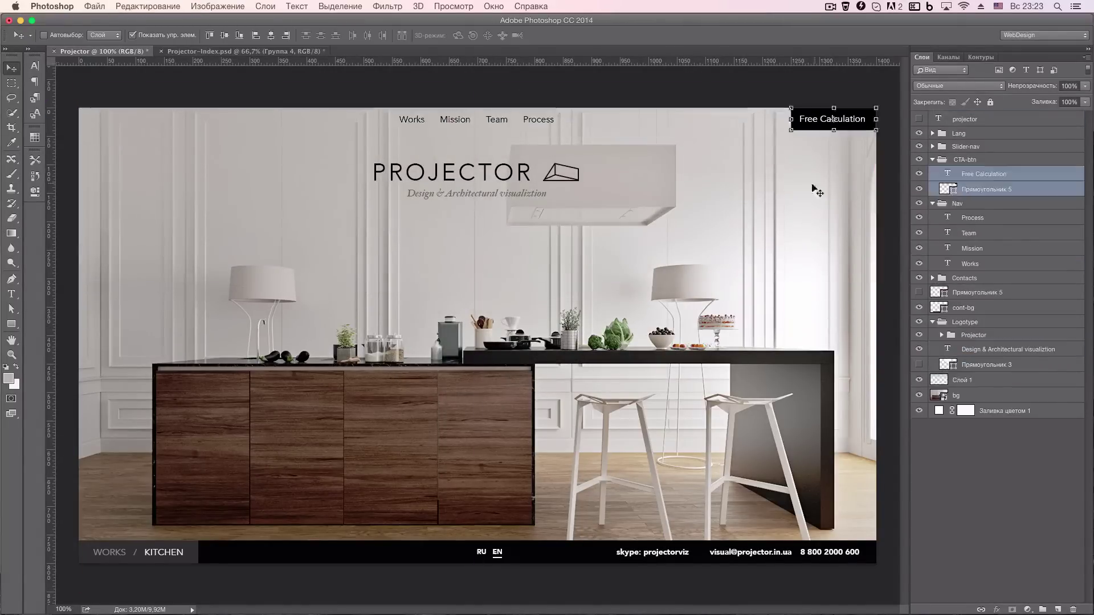
{"action": "left_click_drag", "start_coordinate": [719, 254], "coordinate": [834, 287]}
{"action": "left_click", "coordinate": [965, 159], "text": "shift"}
{"action": "key", "text": "shift+Up"}
{"action": "key", "text": "shift+Up"}
{"action": "key", "text": "shift+Up"}
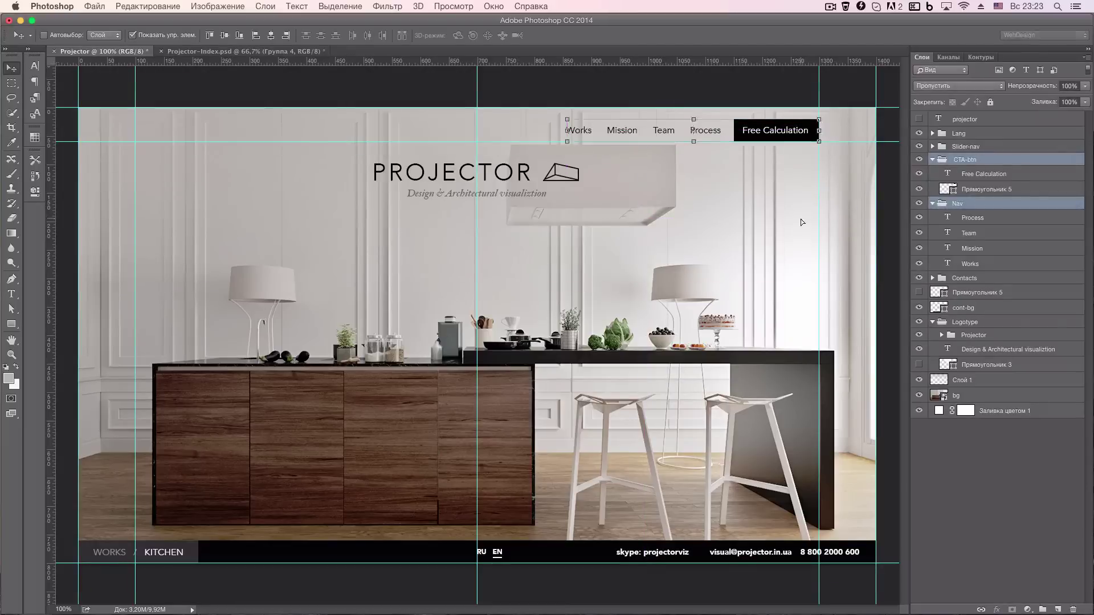
{"action": "left_click", "coordinate": [974, 304]}
{"action": "left_click", "coordinate": [1008, 318], "text": "shift"}
{"action": "left_click_drag", "start_coordinate": [671, 293], "coordinate": [432, 253]}
{"action": "key", "text": "ctrl+semicolon"}
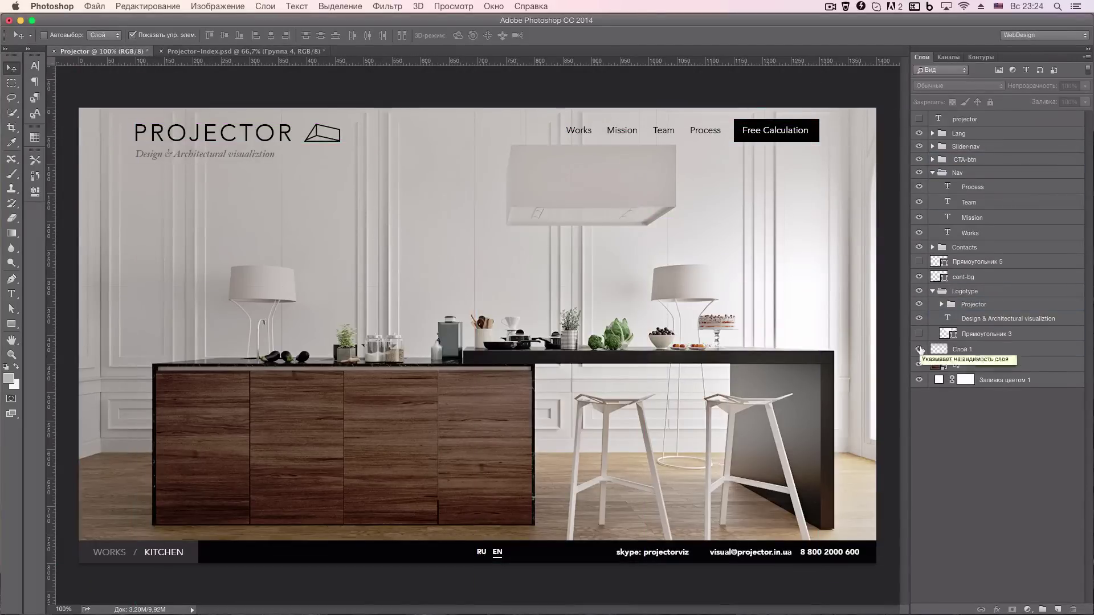
Try a dark fade on a new layer across the upper page, then undo it.
{"action": "key", "text": "ctrl+alt+shift+n"}
{"action": "left_click_drag", "start_coordinate": [436, 197], "coordinate": [464, 183]}
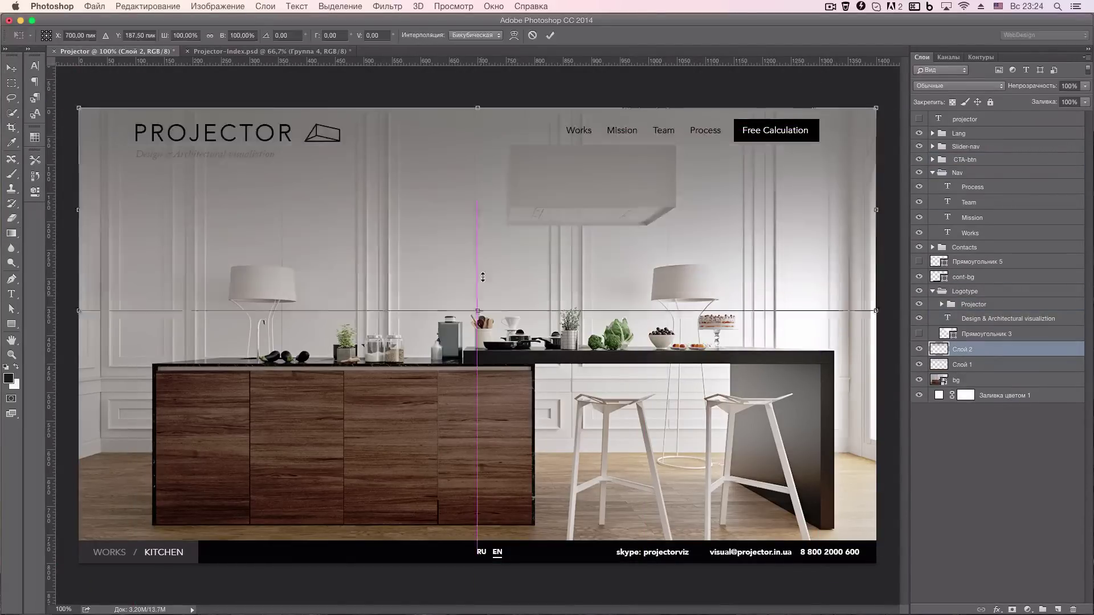
{"action": "left_click_drag", "start_coordinate": [478, 135], "coordinate": [489, 501]}
{"action": "key", "text": "v"}
{"action": "key", "text": "ctrl+z"}
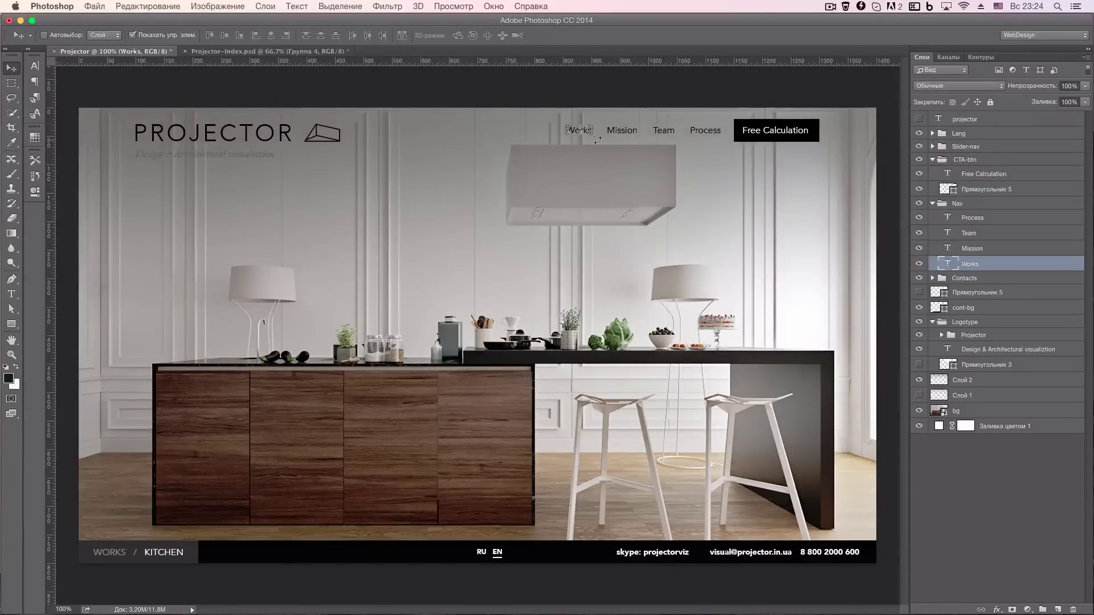
Step back through history and bring back the white fade layer.
{"action": "left_click", "coordinate": [186, 156], "text": "ctrl"}
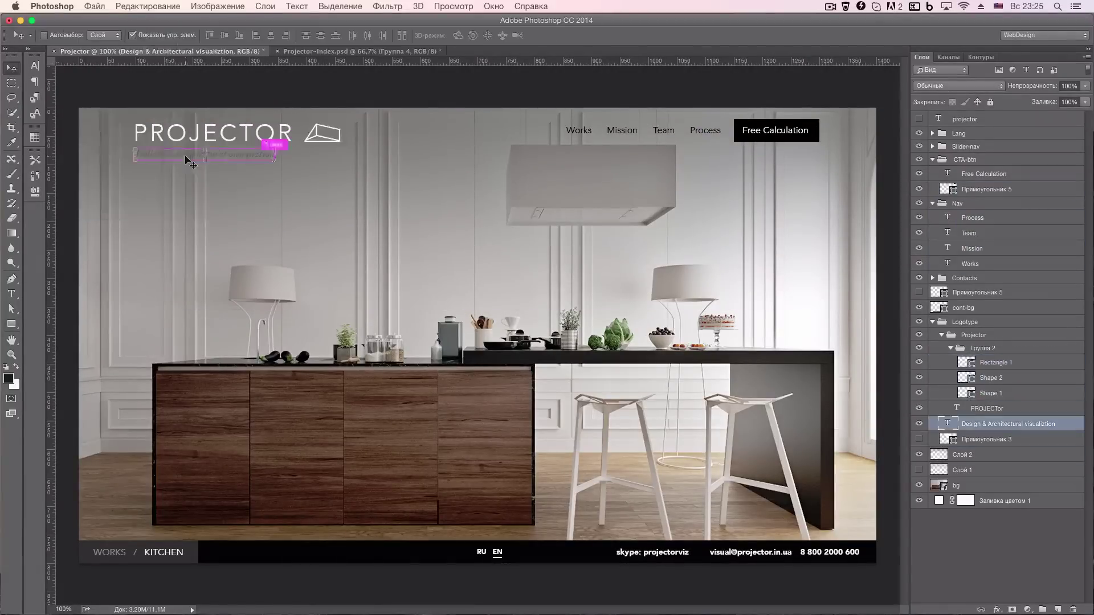
{"action": "key", "text": "ctrl+alt+z"}
{"action": "key", "text": "ctrl+alt+z"}
{"action": "key", "text": "ctrl+alt+z"}
{"action": "key", "text": "ctrl+alt+z"}
{"action": "key", "text": "ctrl+alt+z"}
{"action": "key", "text": "ctrl+alt+z"}
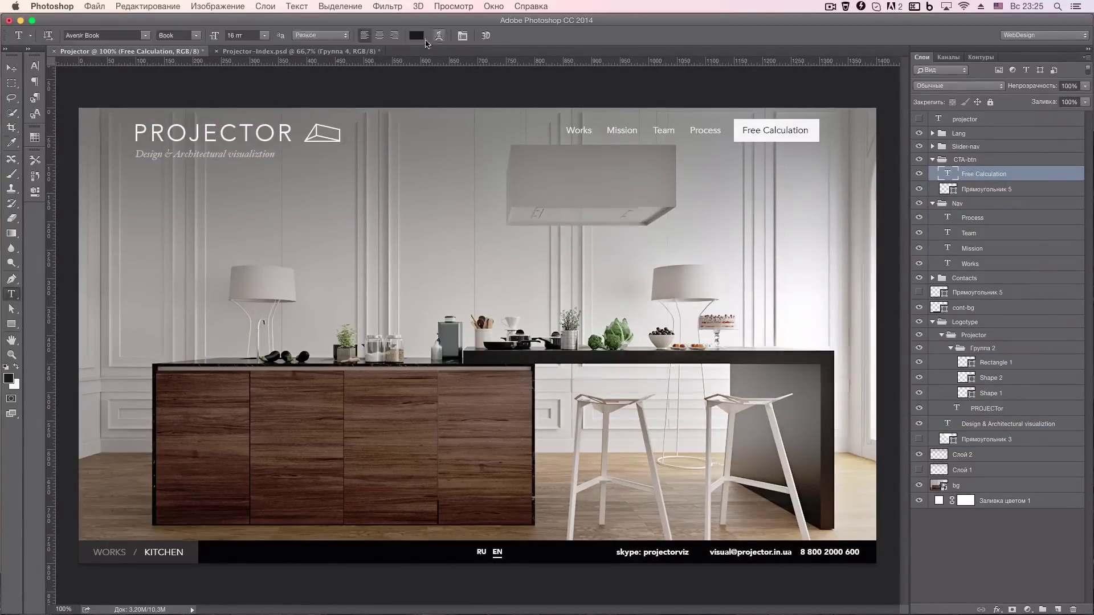
{"action": "key", "text": "ctrl+alt+z"}
{"action": "key", "text": "ctrl+shift+z"}
{"action": "key", "text": "ctrl+shift+z"}
{"action": "key", "text": "ctrl+shift+z"}
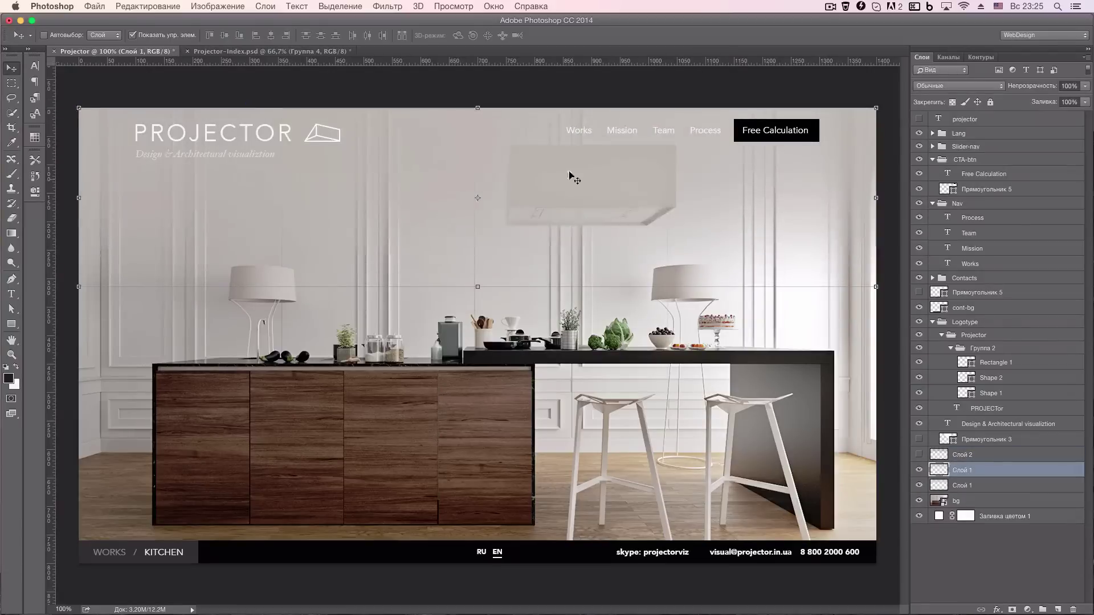
Add a Levels adjustment clipped to the white fade and darken its midtones.
{"action": "left_click", "coordinate": [1028, 609]}
{"action": "left_click", "coordinate": [997, 453]}
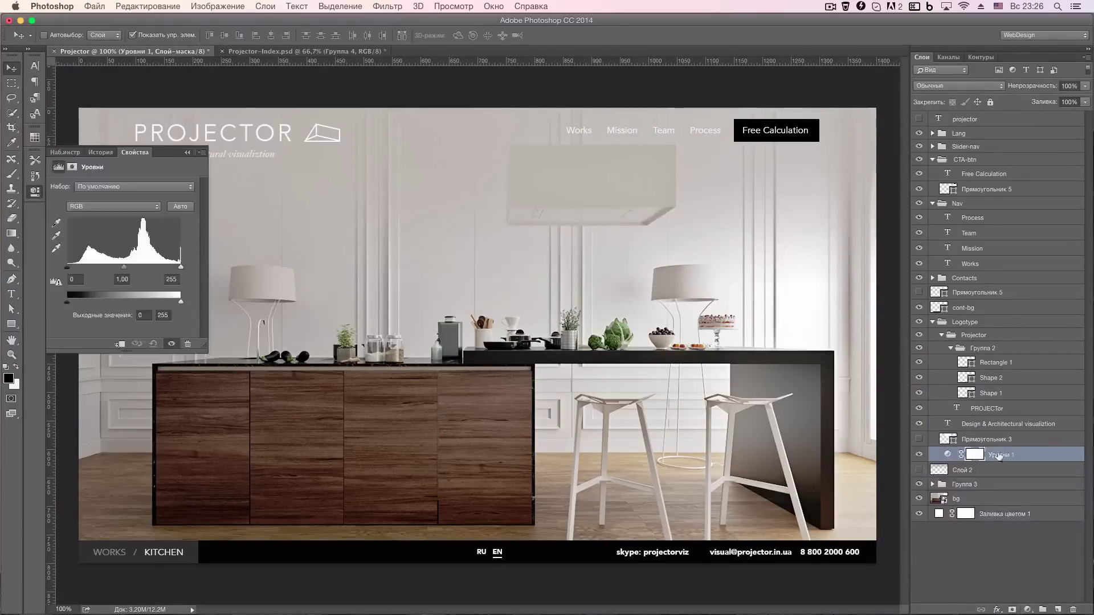
{"action": "left_click", "coordinate": [957, 485]}
{"action": "left_click", "coordinate": [1001, 470]}
{"action": "left_click_drag", "start_coordinate": [124, 266], "coordinate": [173, 267]}
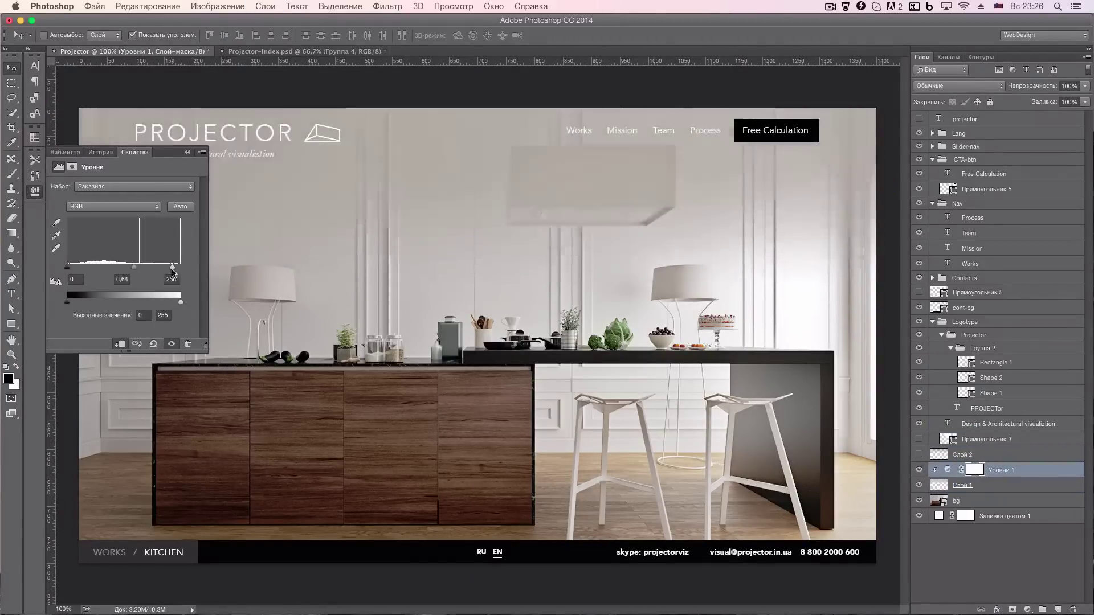
Set the tagline to 70% opacity and select the Works and Team labels.
{"action": "left_click", "coordinate": [188, 153]}
{"action": "left_click", "coordinate": [9, 379]}
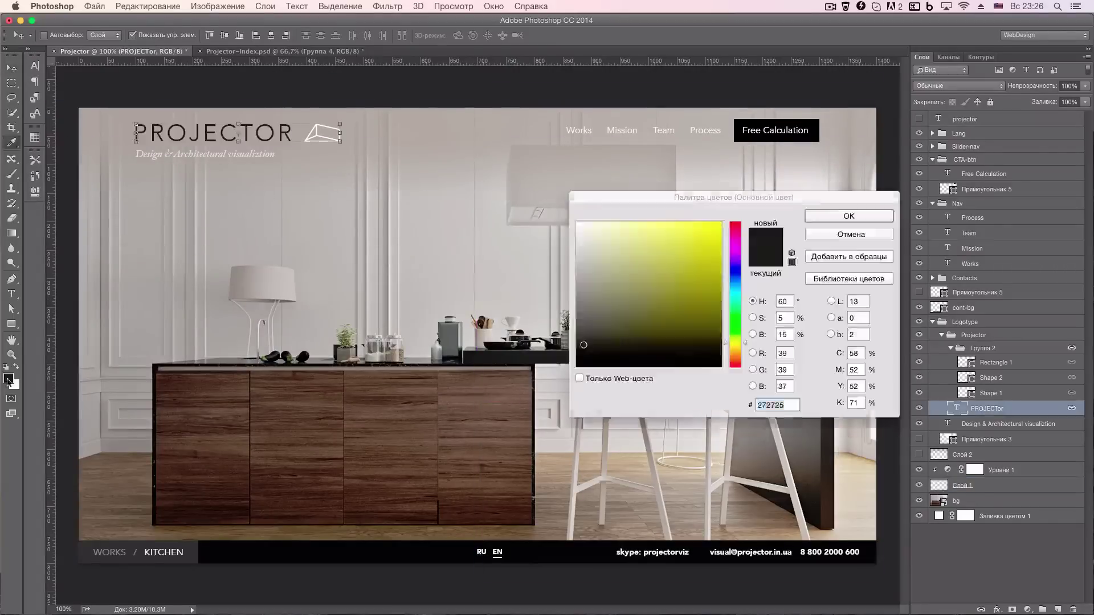
{"action": "key", "text": "Escape"}
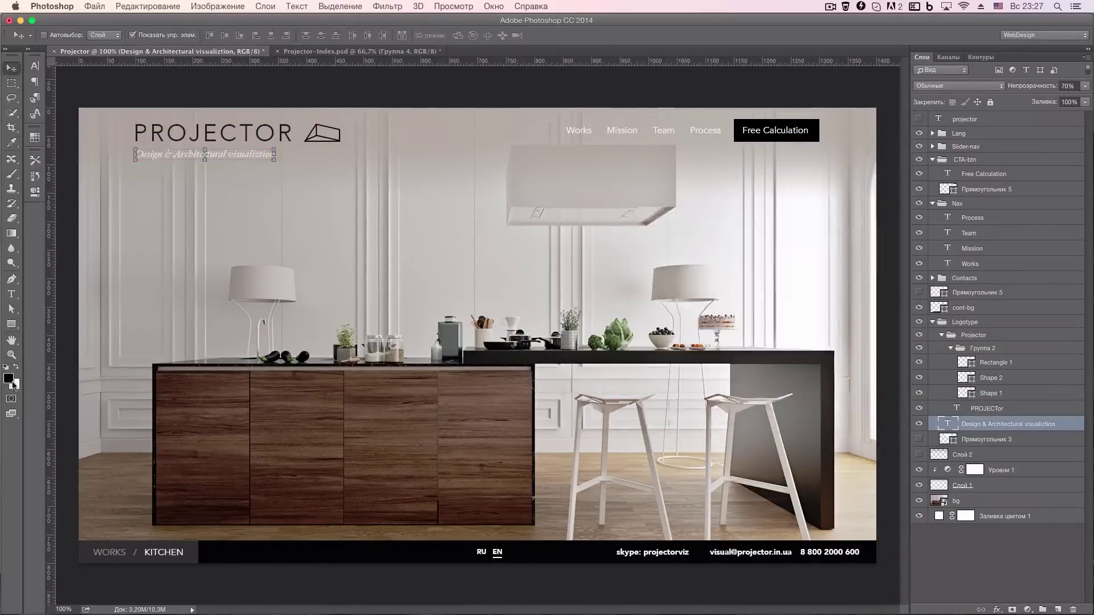
{"action": "left_click", "coordinate": [582, 131], "text": "ctrl"}
{"action": "left_click", "coordinate": [663, 132], "text": "ctrl"}
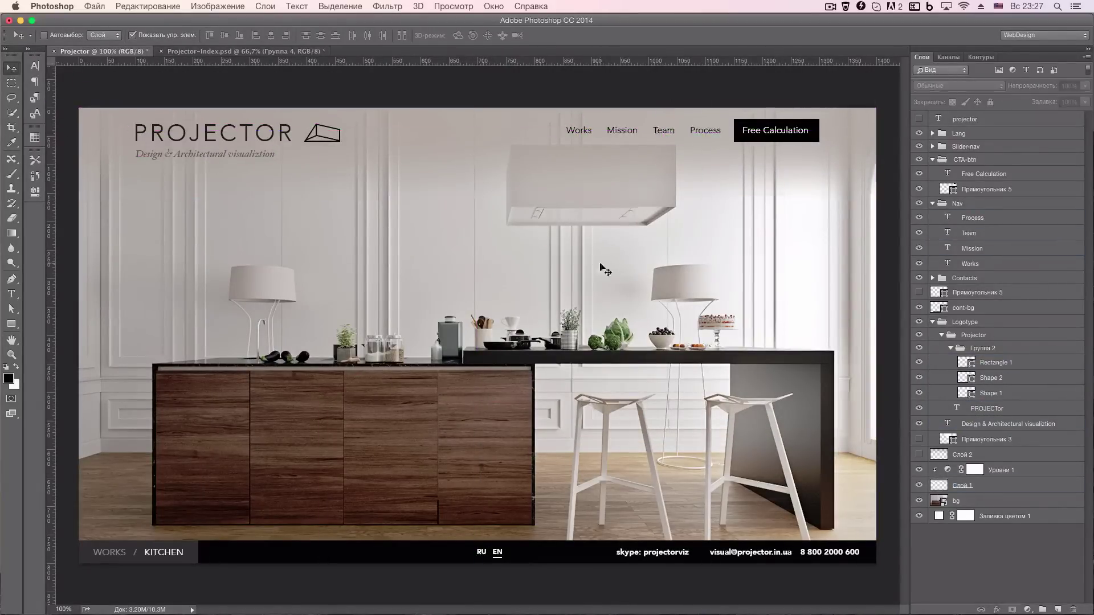
Shrink the dark fade layer to the page top, then hide it.
{"action": "key", "text": "ctrl+t"}
{"action": "left_click_drag", "start_coordinate": [477, 309], "coordinate": [465, 196]}
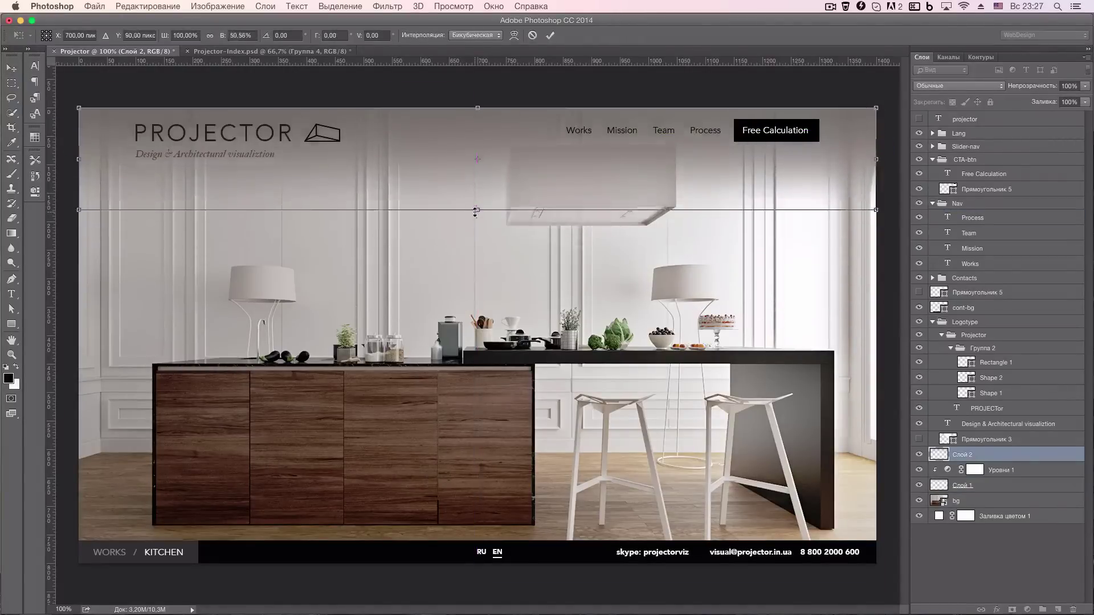
{"action": "key", "text": "Escape"}
{"action": "left_click", "coordinate": [652, 552], "text": "ctrl"}
{"action": "left_click", "coordinate": [764, 552], "text": "ctrl+shift"}
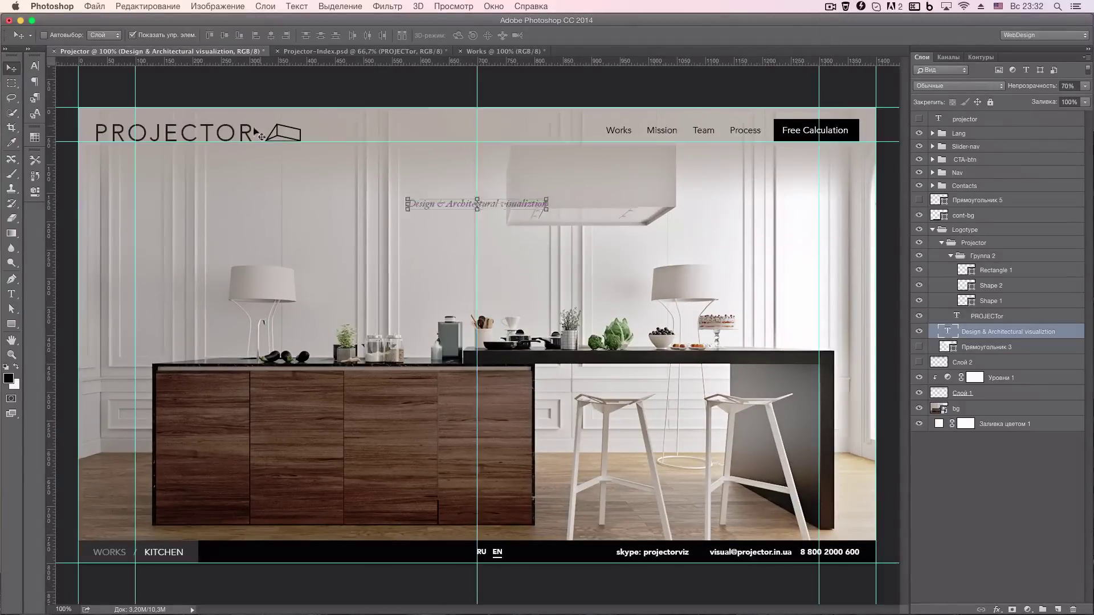
Centre the PROJECTOR wordmark in the header in Avenir Next Demi Bold.
{"action": "left_click_drag", "start_coordinate": [258, 134], "coordinate": [465, 229]}
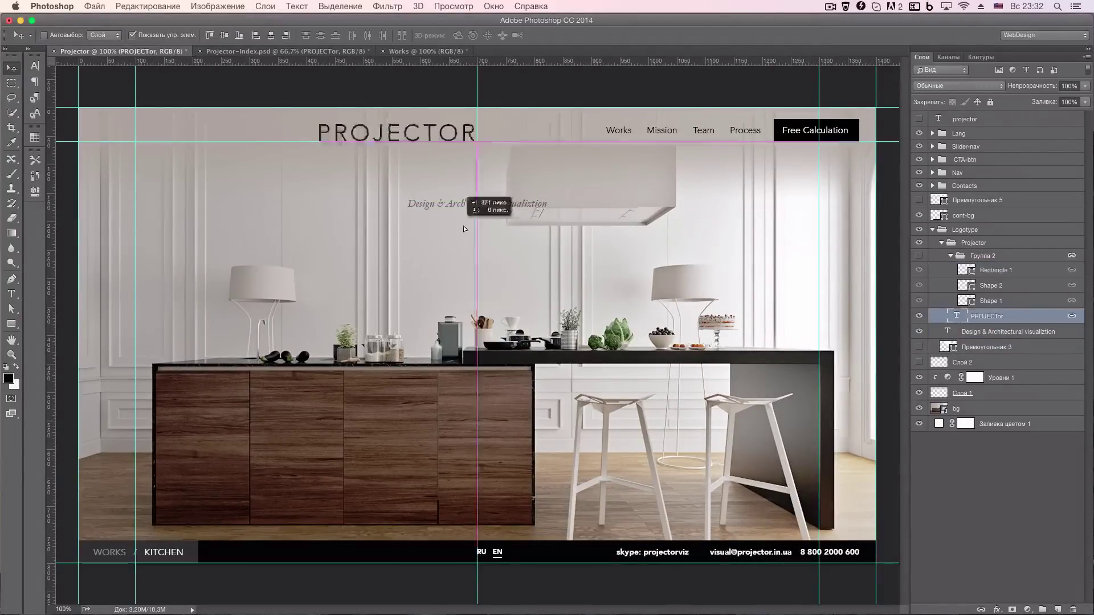
{"action": "scroll", "coordinate": [185, 269], "scroll_direction": "down", "scroll_amount": 3}
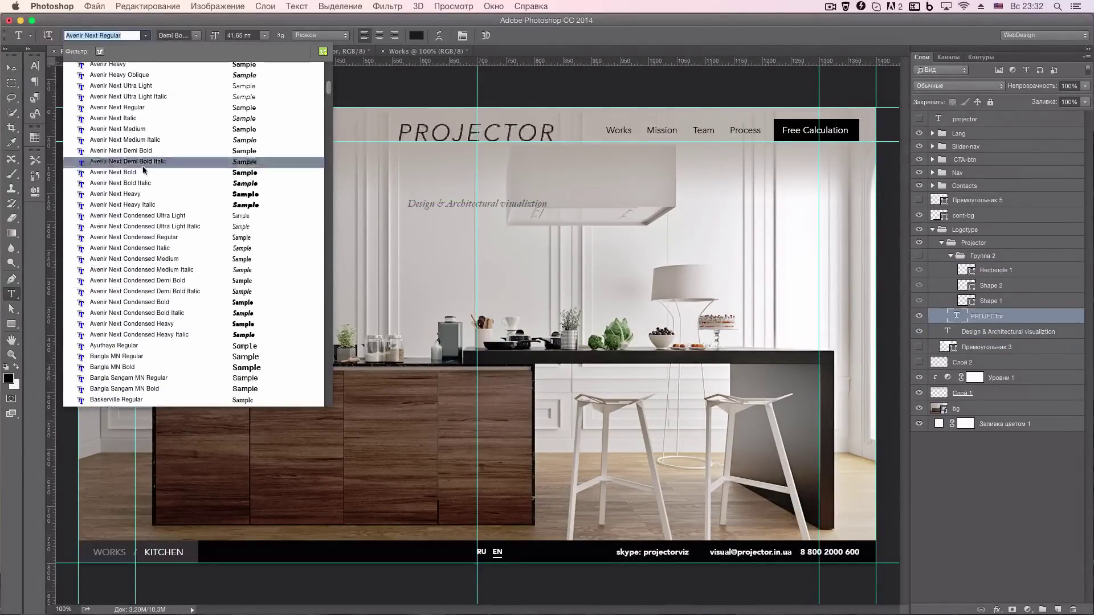
{"action": "left_click", "coordinate": [186, 269]}
{"action": "key", "text": "t"}
Move the tagline beneath PROJECTOR and set it in Hoefler Text Regular.
{"action": "left_click_drag", "start_coordinate": [490, 206], "coordinate": [490, 156]}
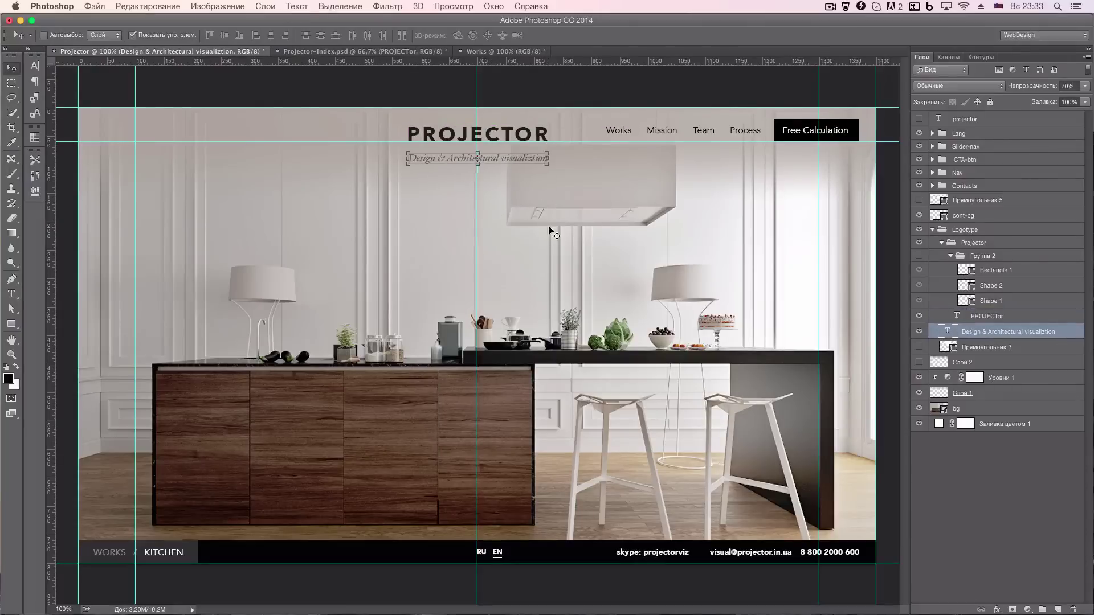
{"action": "key", "text": "t"}
{"action": "left_click", "coordinate": [192, 35]}
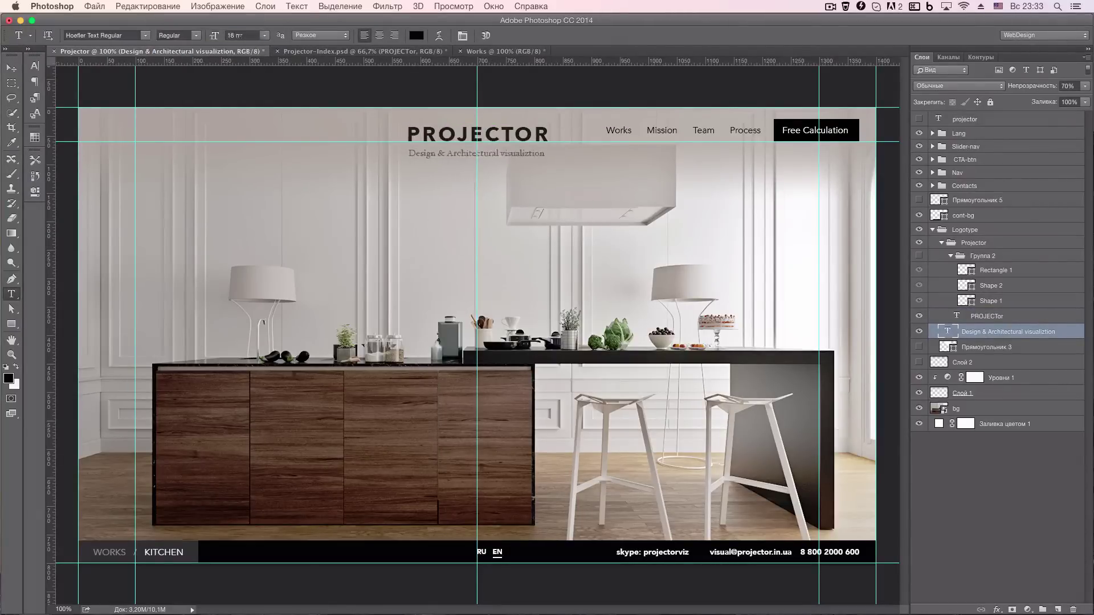
{"action": "key", "text": "ctrl+h"}
{"action": "key", "text": "t"}
{"action": "left_click", "coordinate": [106, 35]}
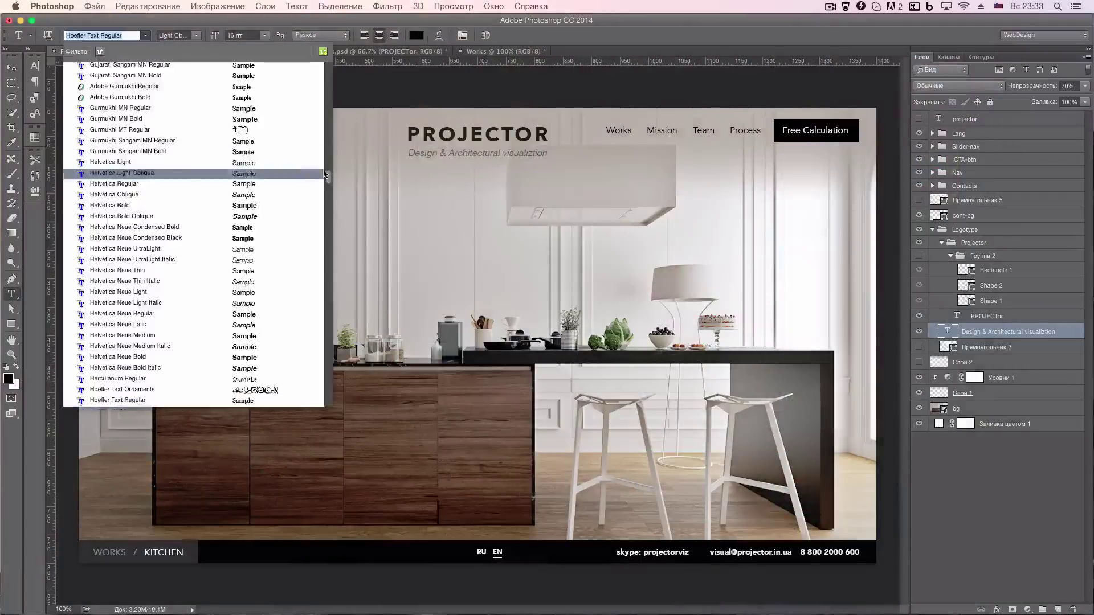
{"action": "left_click", "coordinate": [191, 345]}
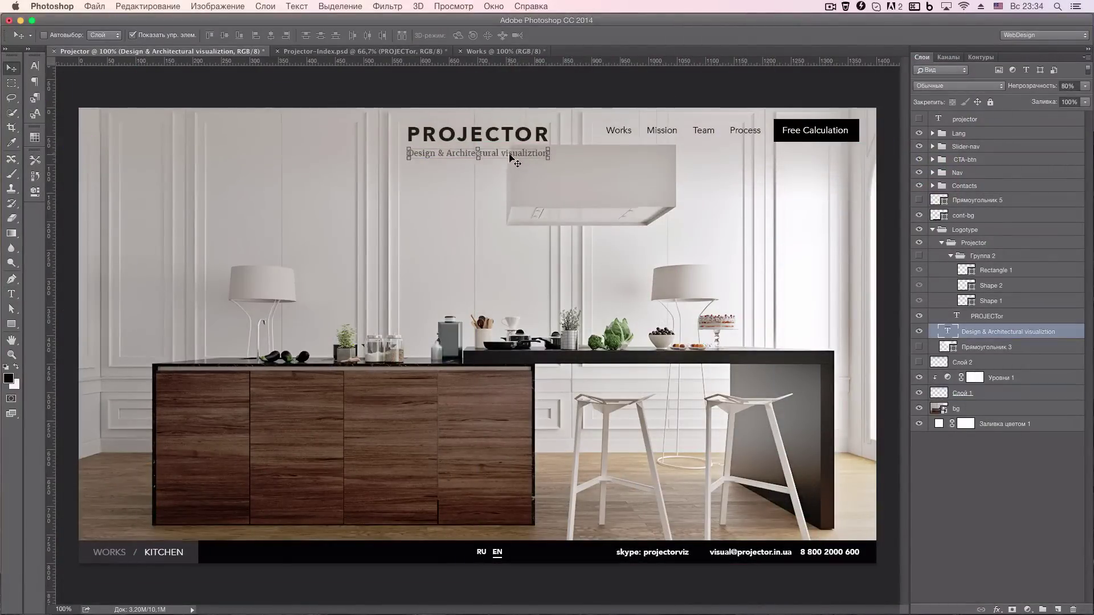
Show the Группа 2 icon above PROJECTOR, nudge the block down, make nav labels demi-bold.
{"action": "left_click", "coordinate": [919, 256]}
{"action": "left_click_drag", "start_coordinate": [760, 256], "coordinate": [600, 259]}
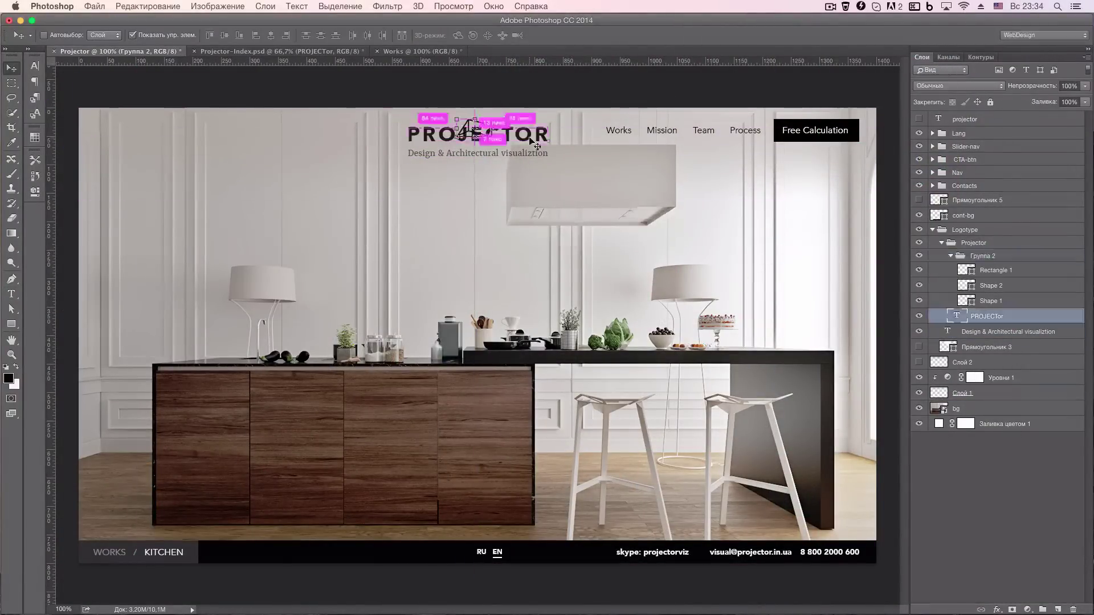
{"action": "mouse_move", "coordinate": [612, 179]}
{"action": "left_mouse_down"}
{"action": "mouse_move", "coordinate": [587, 197]}
{"action": "mouse_move", "coordinate": [753, 137]}
{"action": "left_mouse_up"}
{"action": "key", "text": "t"}
{"action": "left_click", "coordinate": [145, 35]}
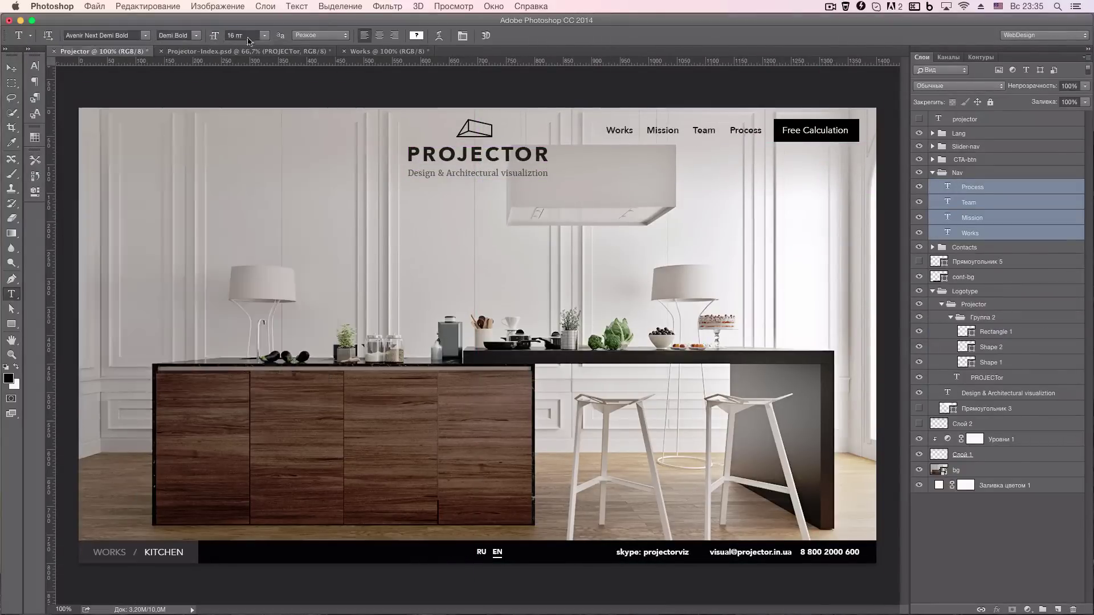
Make the nav labels smaller, uppercase and bold, and reposition them.
{"action": "key", "text": "Down"}
{"action": "left_click", "coordinate": [35, 65]}
{"action": "left_click", "coordinate": [91, 147]}
{"action": "left_click", "coordinate": [167, 103]}
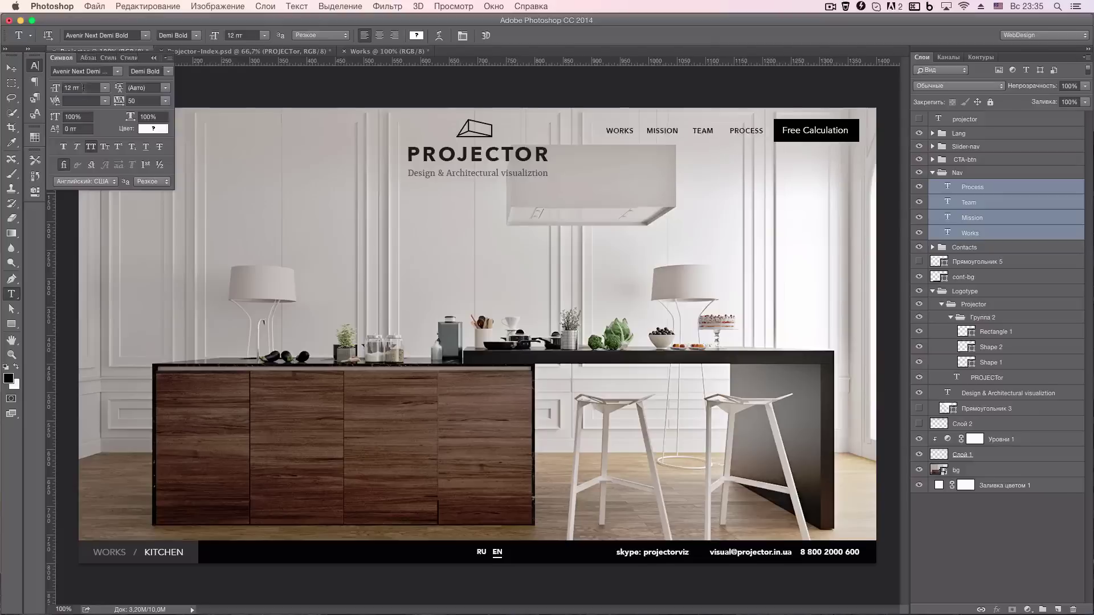
{"action": "left_click", "coordinate": [167, 71]}
{"action": "left_click", "coordinate": [167, 71]}
{"action": "key", "text": "v"}
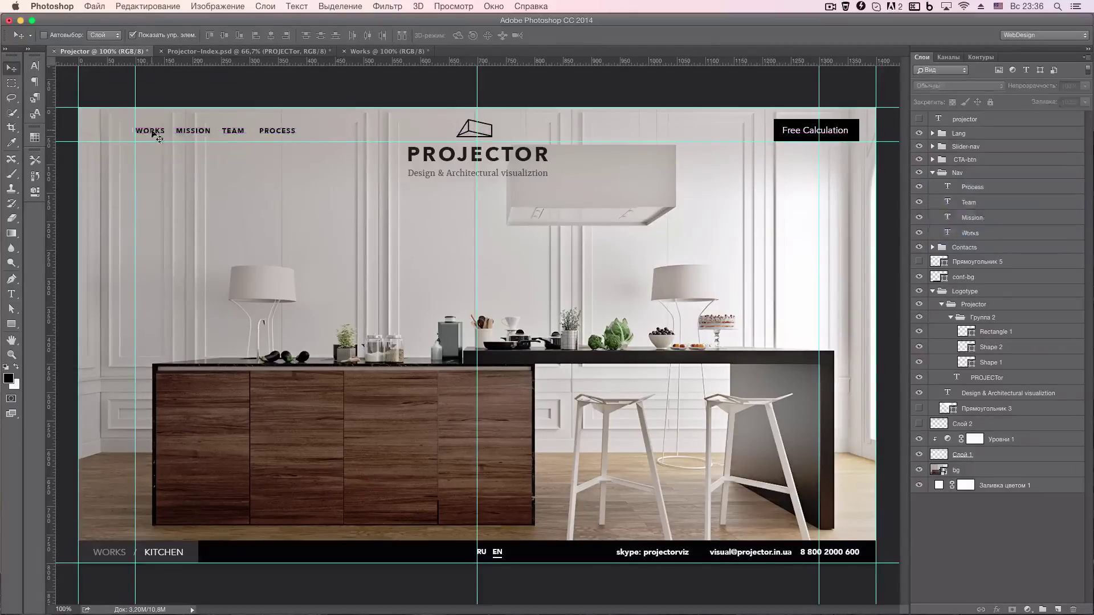
{"action": "left_click_drag", "start_coordinate": [234, 215], "coordinate": [289, 201]}
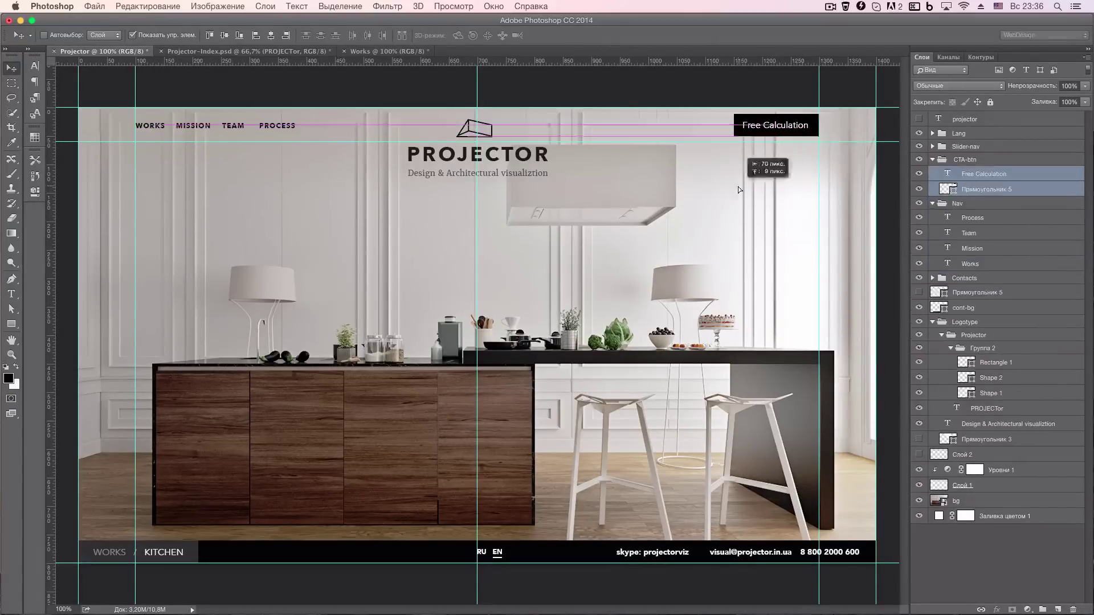
Set FREE CALCULATION in All Caps, widen its rectangle, and place it by the nav.
{"action": "key", "text": "t"}
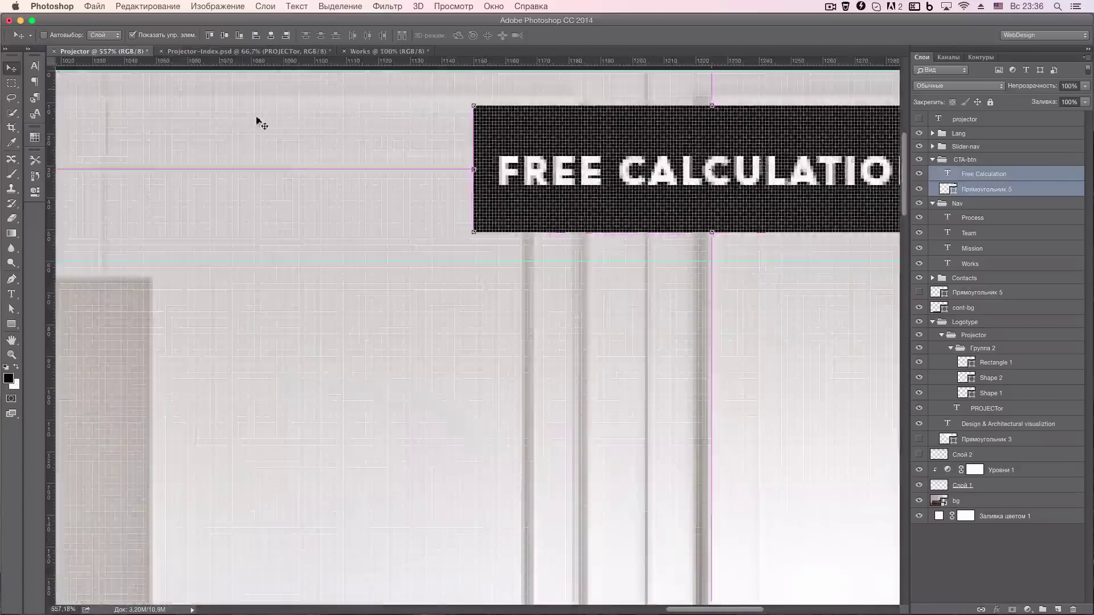
{"action": "key", "text": "ctrl+t"}
{"action": "left_click_drag", "start_coordinate": [743, 124], "coordinate": [711, 124]}
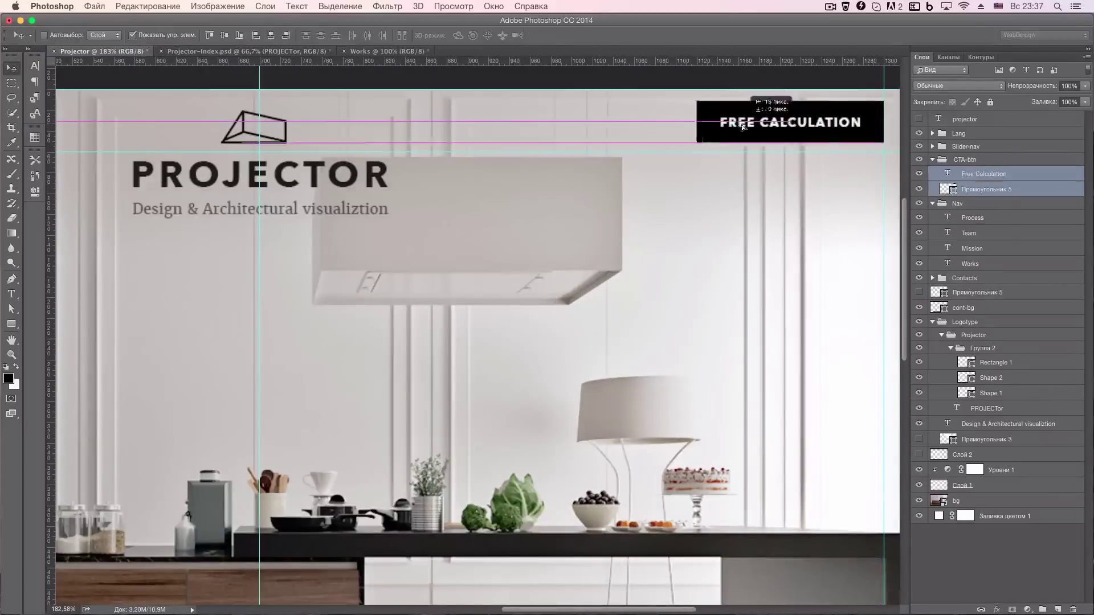
{"action": "key", "text": "Return"}
{"action": "key", "text": "ctrl+1"}
{"action": "left_click_drag", "start_coordinate": [803, 190], "coordinate": [178, 218]}
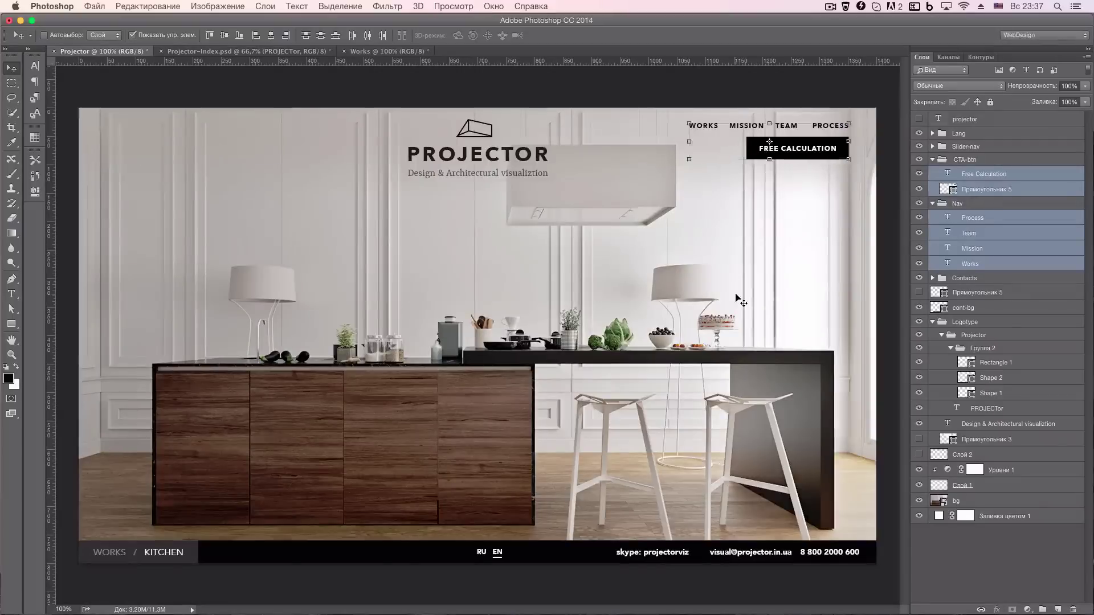
{"action": "left_click_drag", "start_coordinate": [770, 354], "coordinate": [771, 362]}
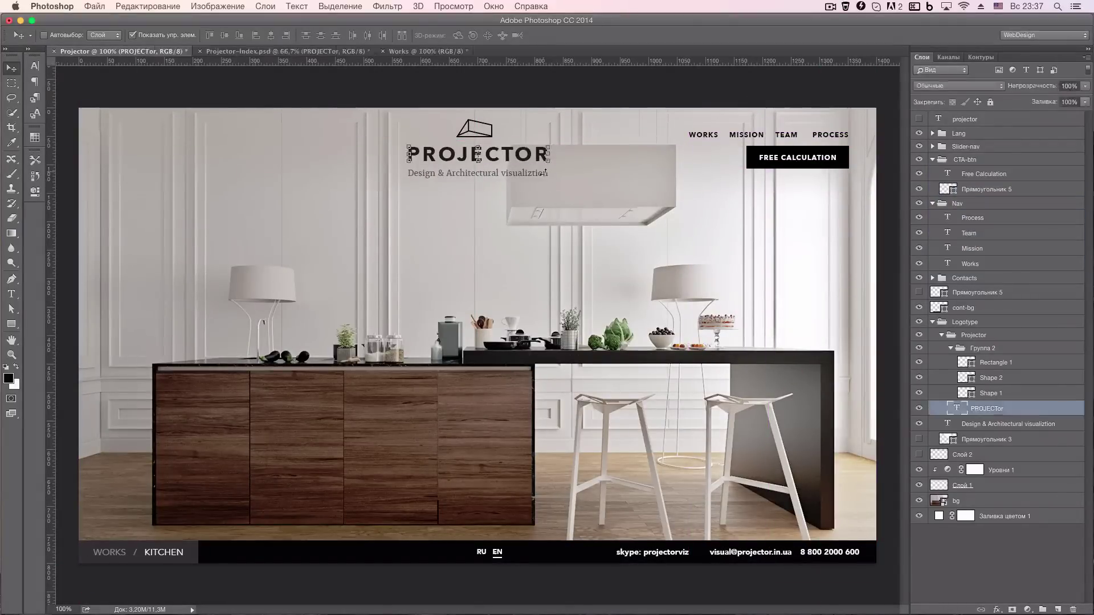
Move the PROJECTOR logo top-left with its icon left of the name.
{"action": "left_click", "coordinate": [463, 160], "text": "ctrl"}
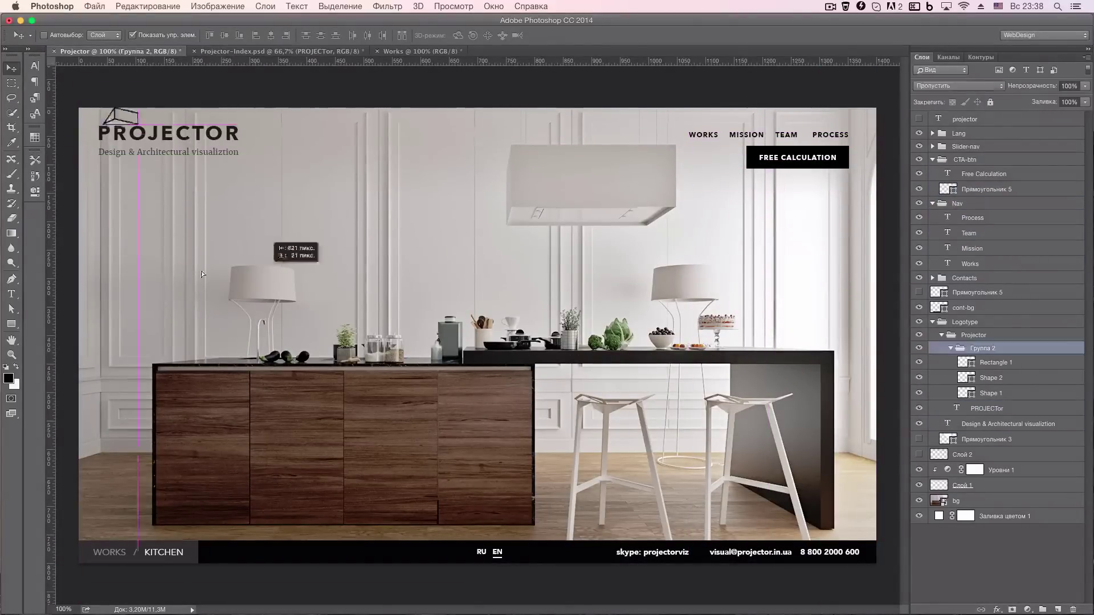
{"action": "left_click_drag", "start_coordinate": [266, 131], "coordinate": [117, 131]}
{"action": "left_click_drag", "start_coordinate": [322, 132], "coordinate": [368, 133]}
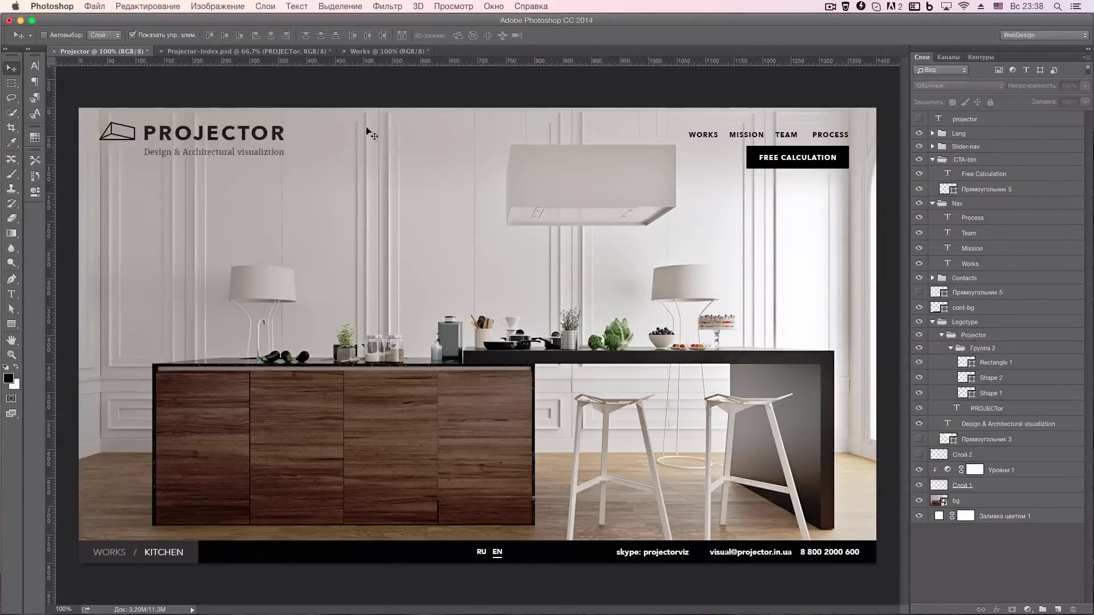
Add a Hue/Saturation adjustment layer with Lightness set to about +13.
{"action": "left_click", "coordinate": [1028, 610]}
{"action": "left_click", "coordinate": [1003, 499]}
{"action": "left_click_drag", "start_coordinate": [122, 276], "coordinate": [164, 276]}
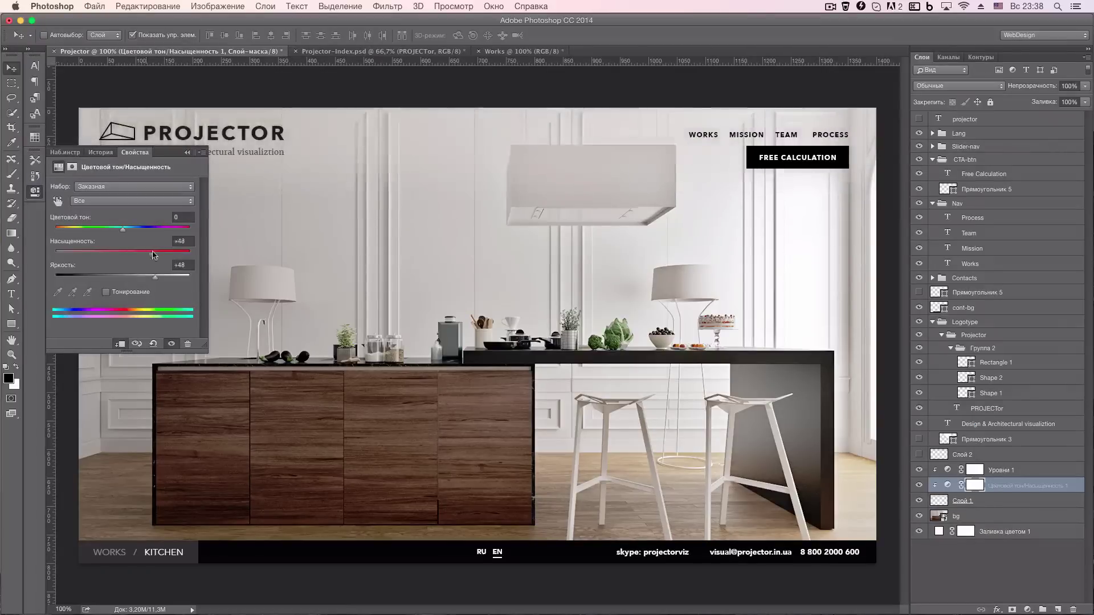
{"action": "left_click", "coordinate": [921, 502]}
{"action": "left_click", "coordinate": [918, 485]}
{"action": "left_click", "coordinate": [992, 501]}
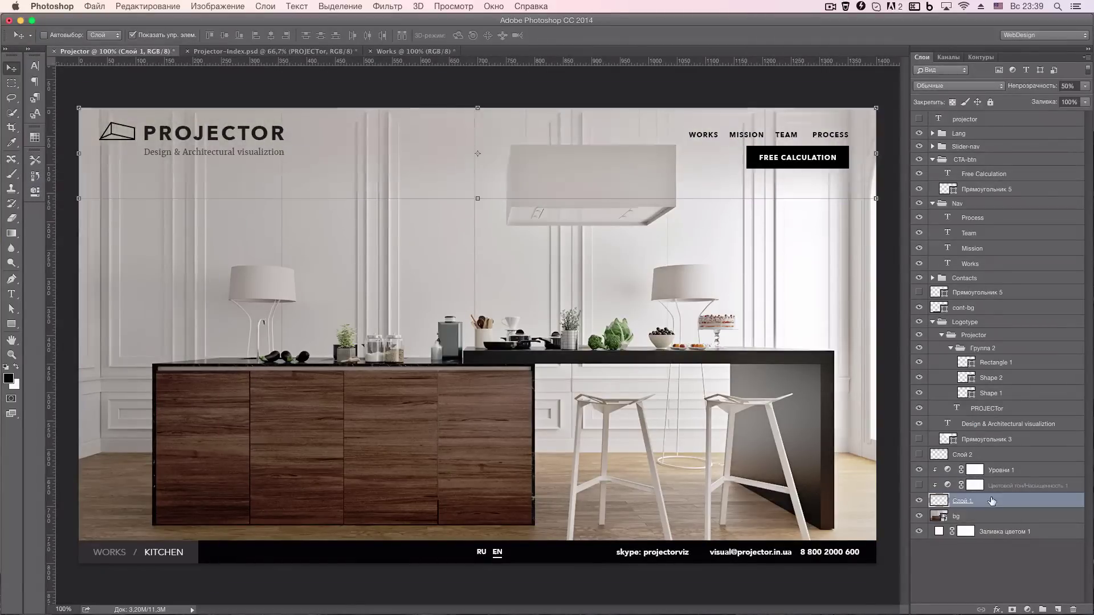
{"action": "left_click", "coordinate": [919, 485]}
{"action": "left_click", "coordinate": [947, 485]}
{"action": "left_click_drag", "start_coordinate": [175, 276], "coordinate": [132, 277]}
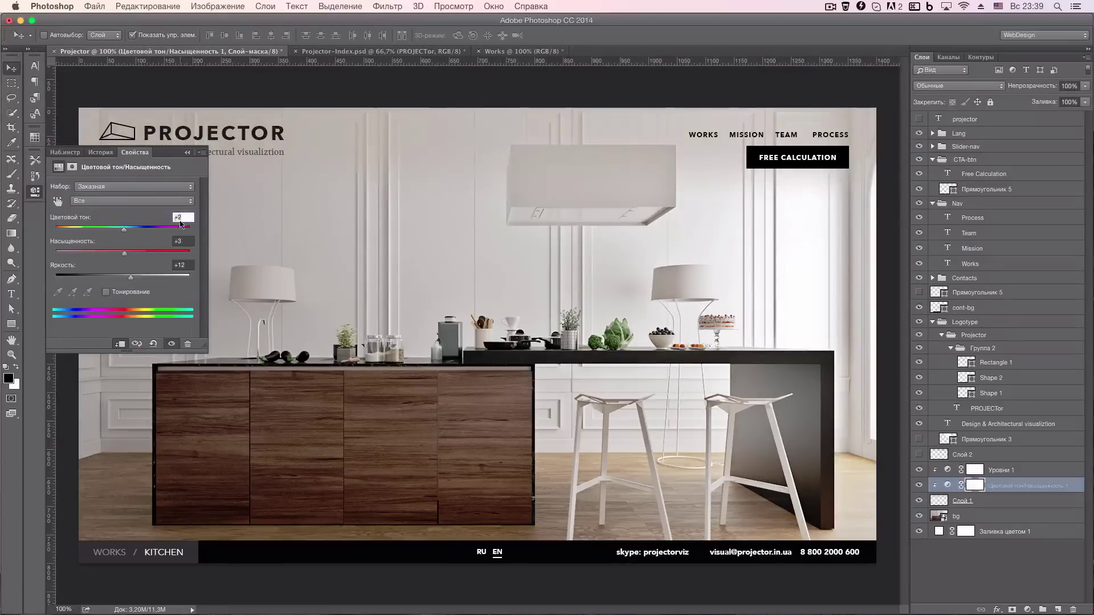
Set Слой 1 opacity to 70% and place 01.jpg from the desktop as the new background.
{"action": "left_click", "coordinate": [471, 196], "text": "ctrl"}
{"action": "key", "text": "7"}
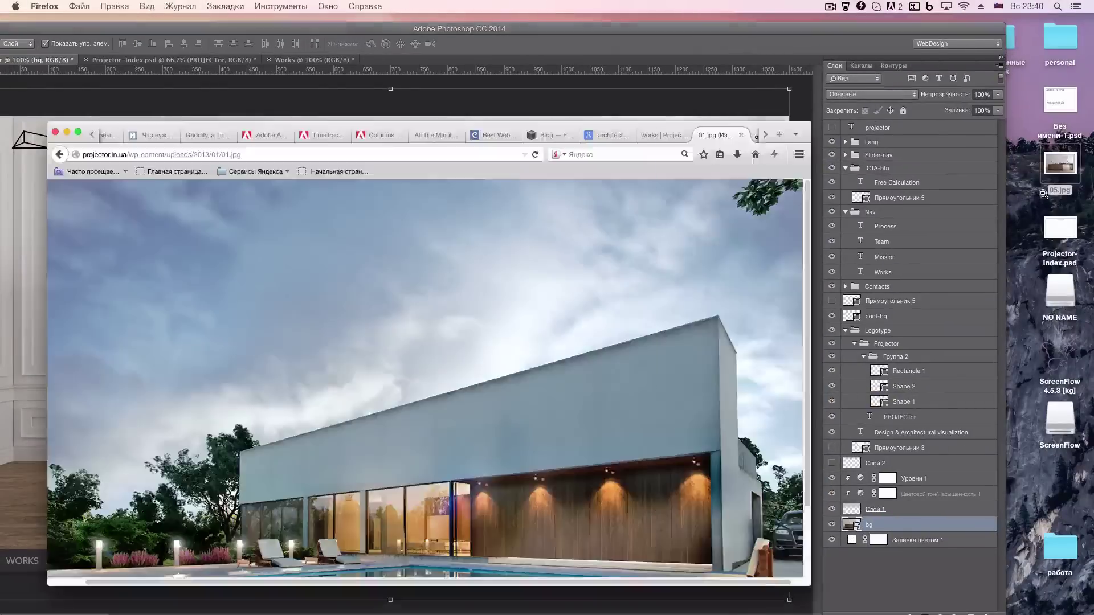
{"action": "left_click", "coordinate": [1061, 483]}
{"action": "left_click_drag", "start_coordinate": [1061, 486], "coordinate": [409, 228]}
{"action": "key", "text": "Return"}
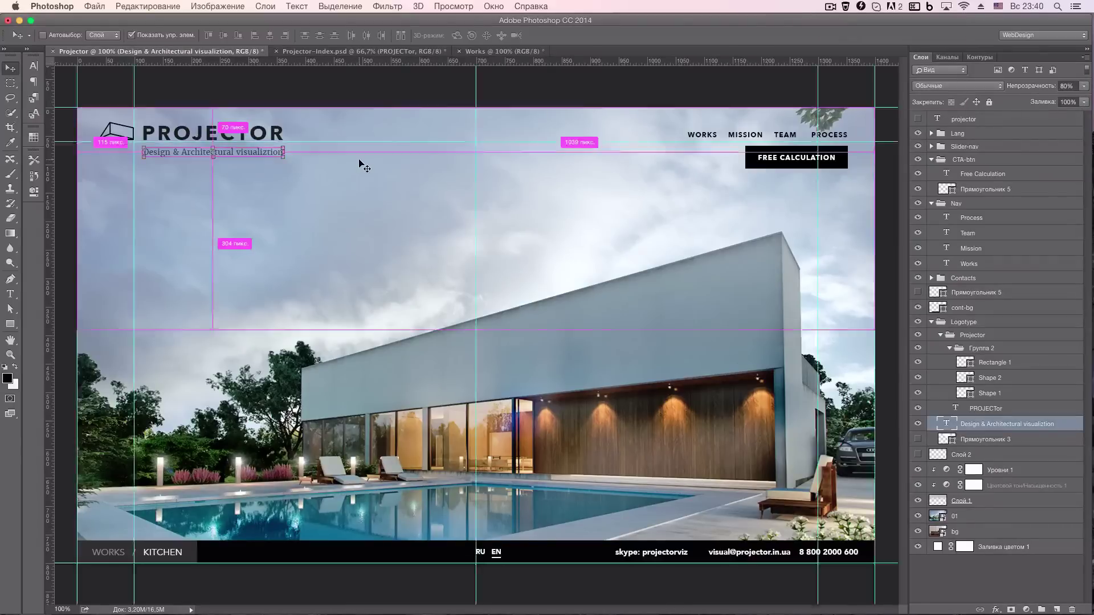
Nudge the tagline into alignment and move the Free Calculation button layers down onto the guide.
{"action": "left_click_drag", "start_coordinate": [263, 153], "coordinate": [333, 123]}
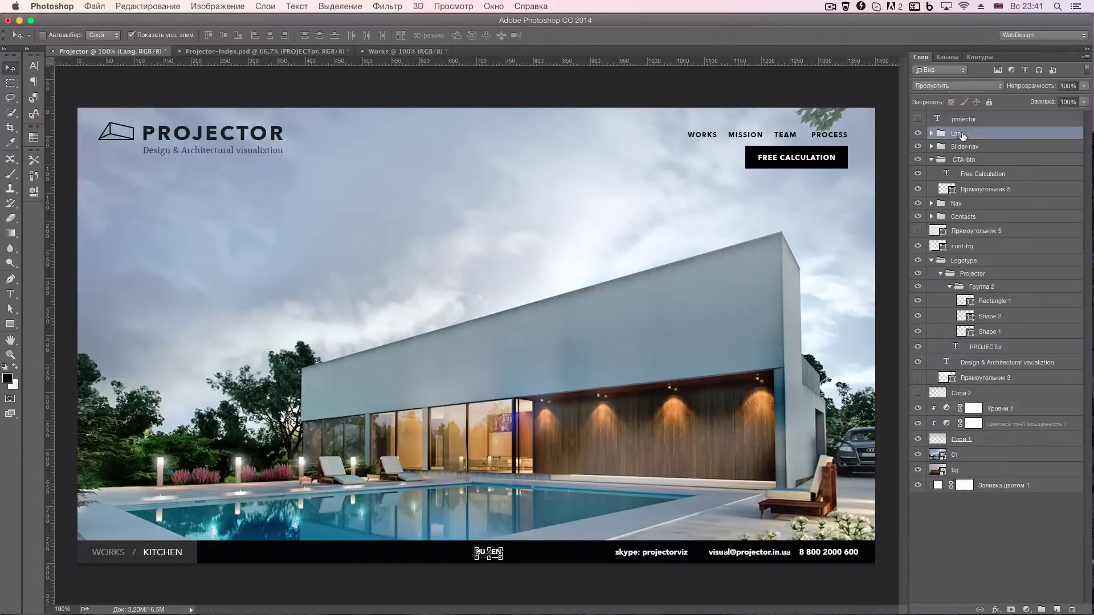
{"action": "left_click", "coordinate": [677, 546]}
{"action": "left_click_drag", "start_coordinate": [798, 159], "coordinate": [818, 234]}
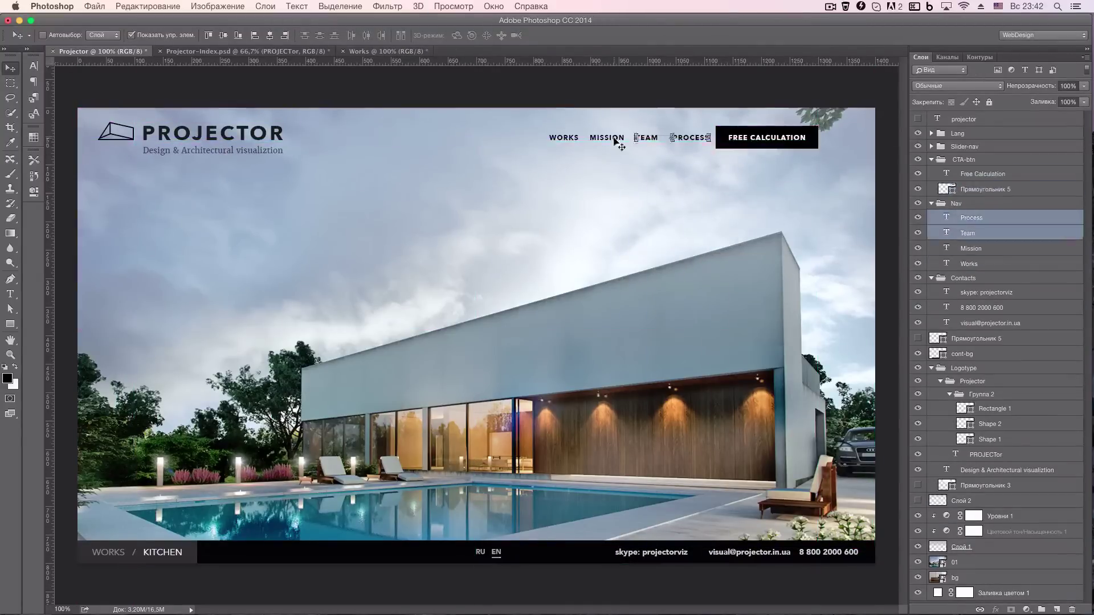
{"action": "left_click", "coordinate": [785, 90]}
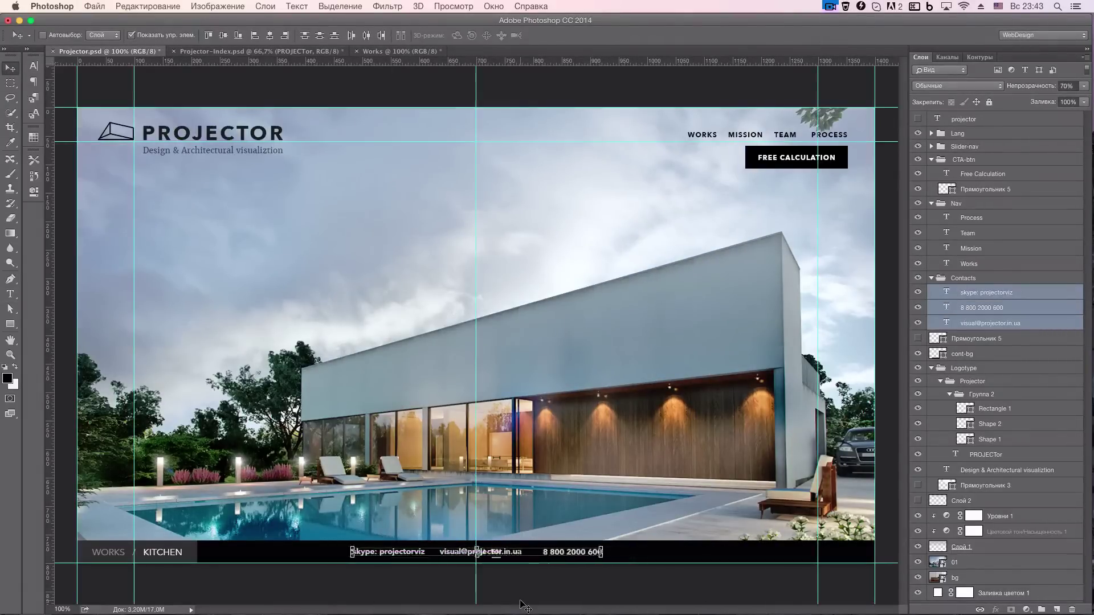
Move the RU/EN switcher to the right and give the contacts a new font with grey labels.
{"action": "left_click_drag", "start_coordinate": [840, 465], "coordinate": [734, 290]}
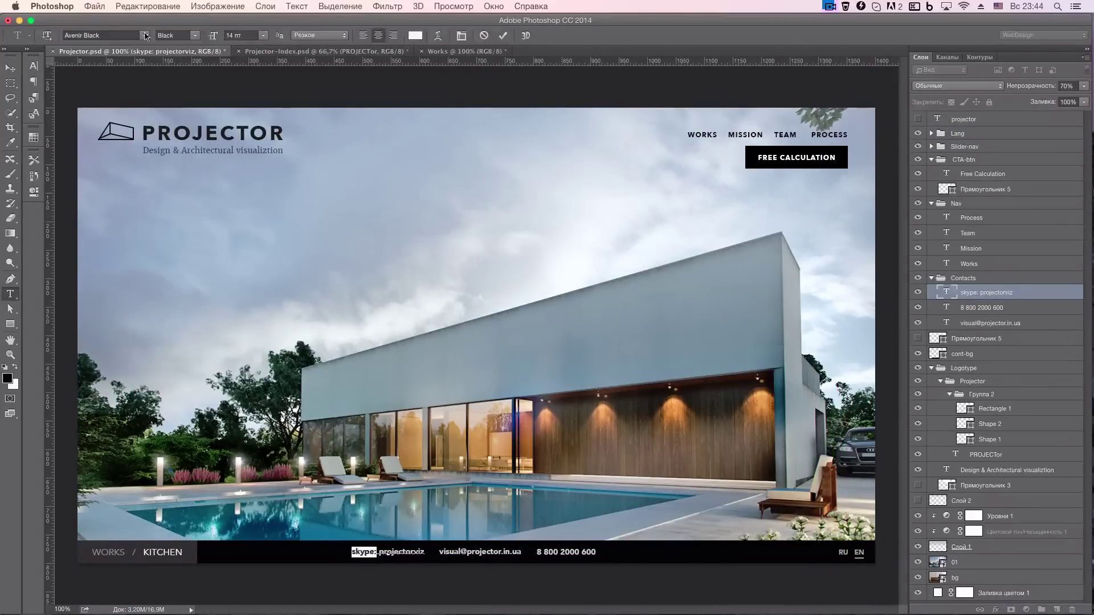
{"action": "left_click", "coordinate": [145, 36]}
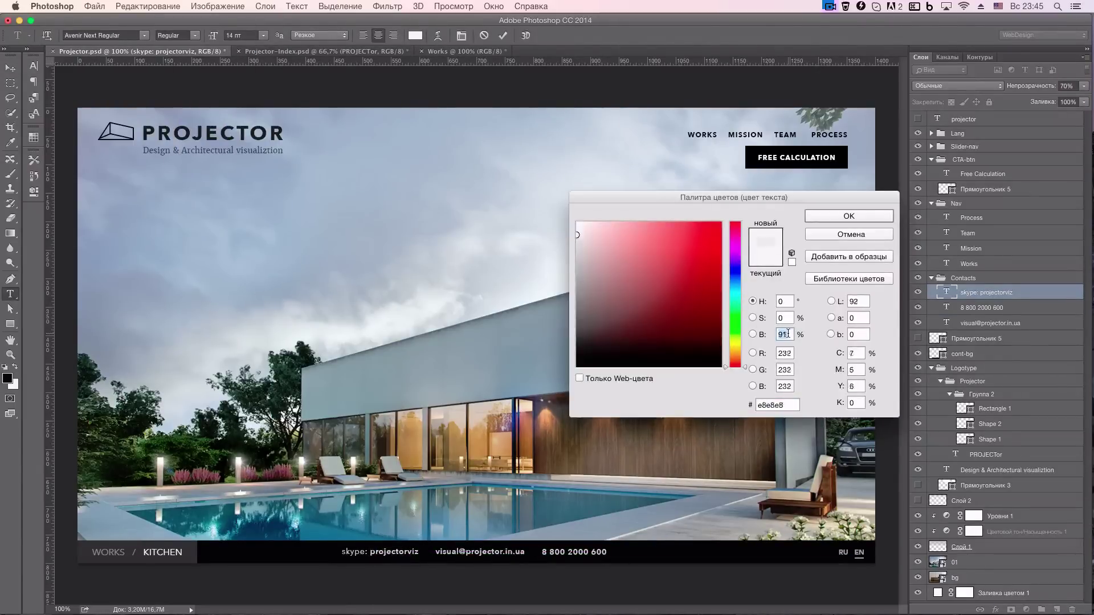
{"action": "key", "text": "Return"}
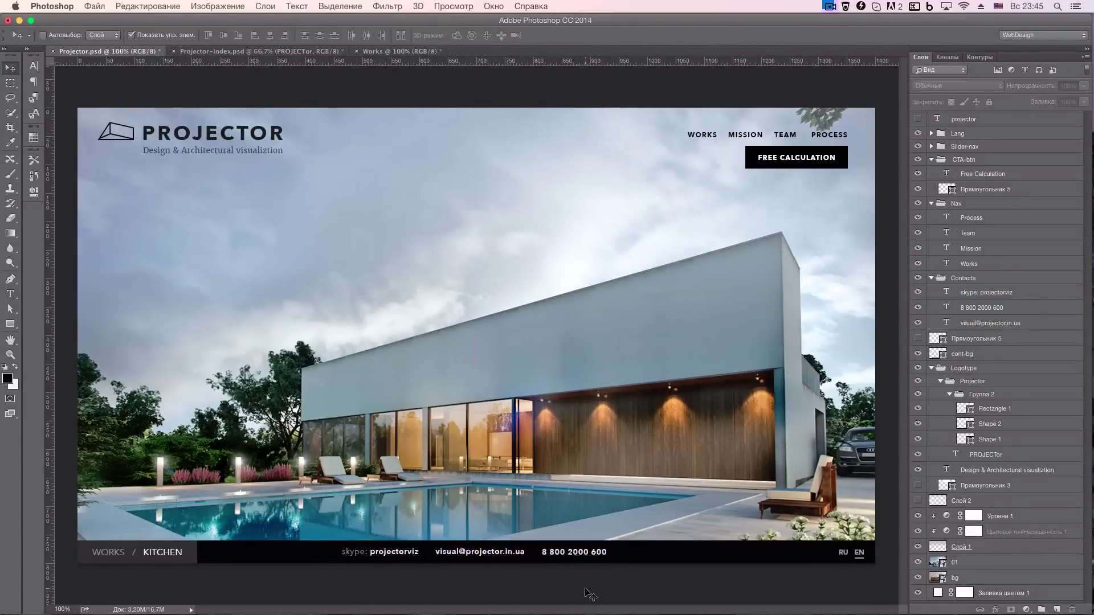
Edit the email and phone texts, shifting the phone number right and the skype label left.
{"action": "key", "text": "t"}
{"action": "left_click", "coordinate": [546, 552]}
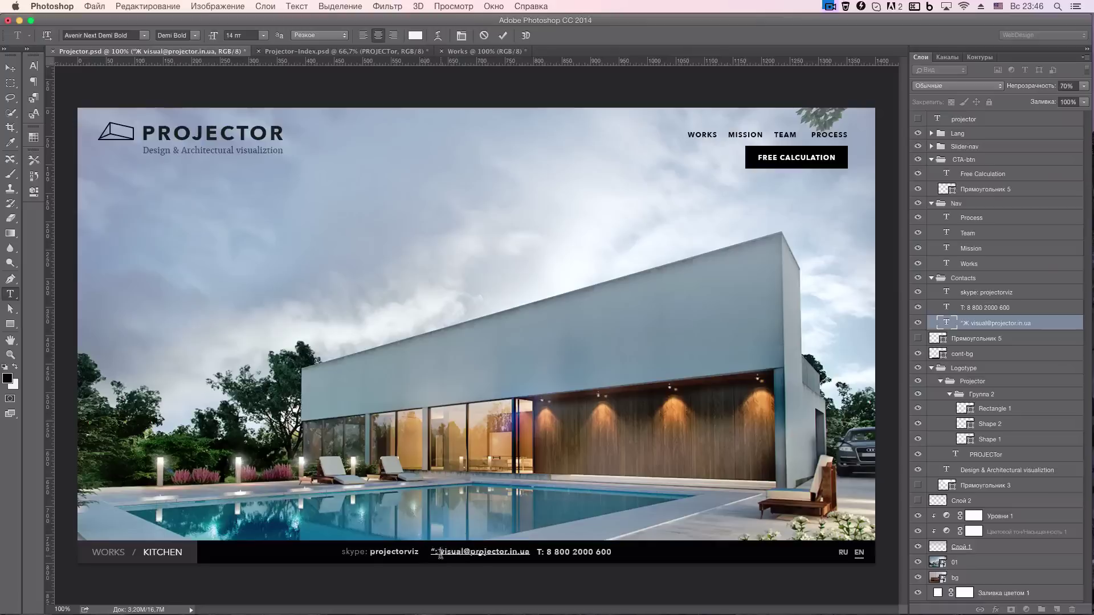
{"action": "type", "text": "@:"}
{"action": "left_click", "coordinate": [544, 551]}
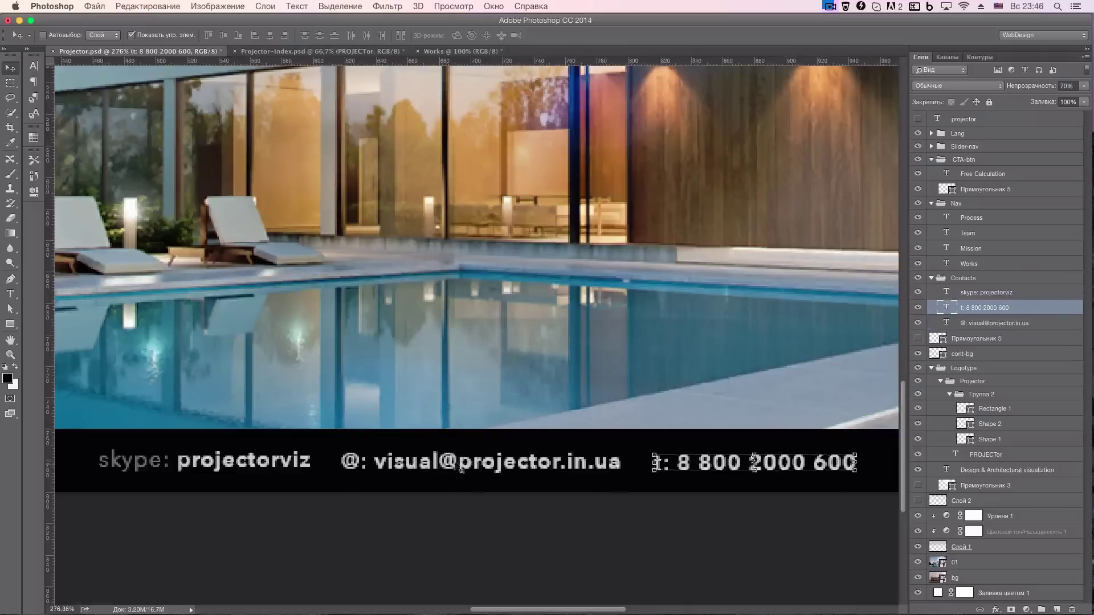
{"action": "left_click_drag", "start_coordinate": [570, 559], "coordinate": [580, 560]}
{"action": "left_click_drag", "start_coordinate": [376, 552], "coordinate": [365, 553]}
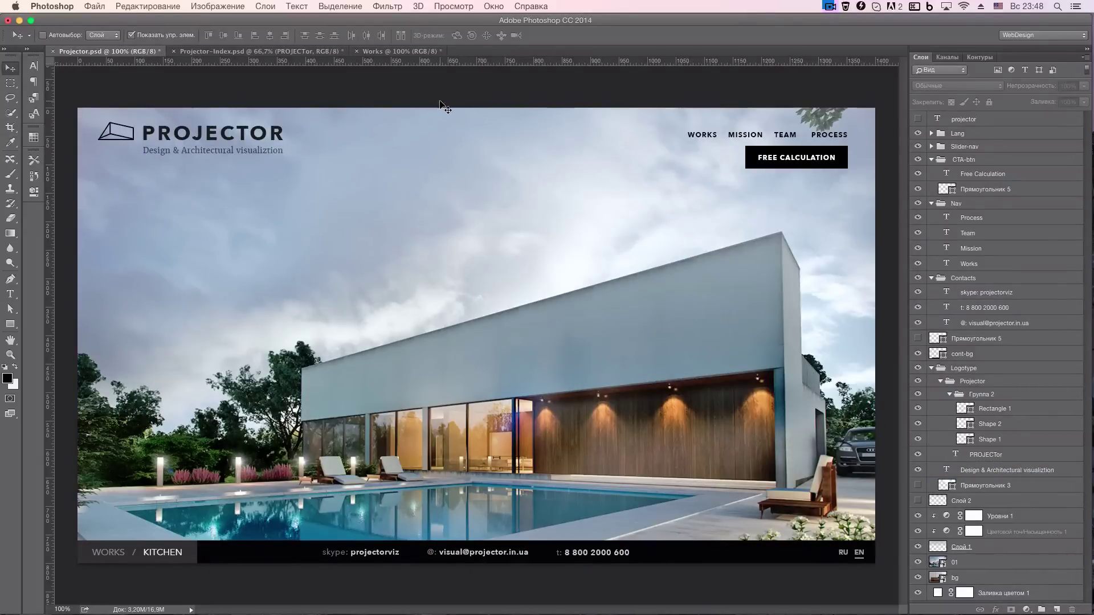
Select the WORKS / KITCHEN background rectangle.
{"action": "left_click", "coordinate": [702, 135], "text": "ctrl"}
{"action": "left_click", "coordinate": [136, 552], "text": "ctrl"}
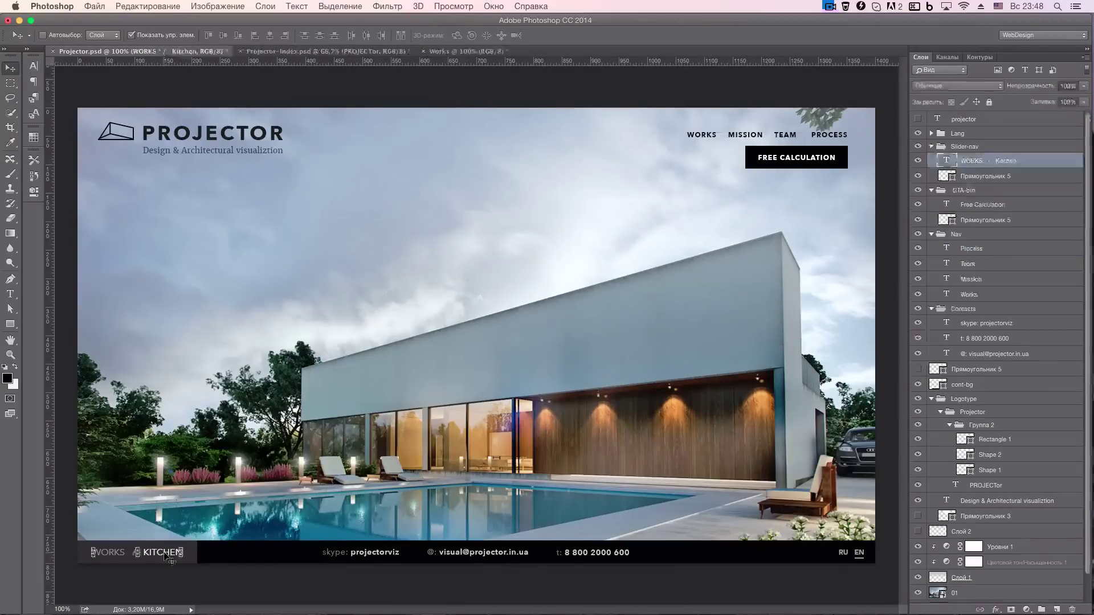
{"action": "scroll", "coordinate": [455, 380], "scroll_direction": "up", "scroll_amount": 3}
Duplicate the WORKS / KITCHEN rectangle and give it a dark grey fill.
{"action": "key", "text": "ctrl+j"}
{"action": "double_click", "coordinate": [946, 176]}
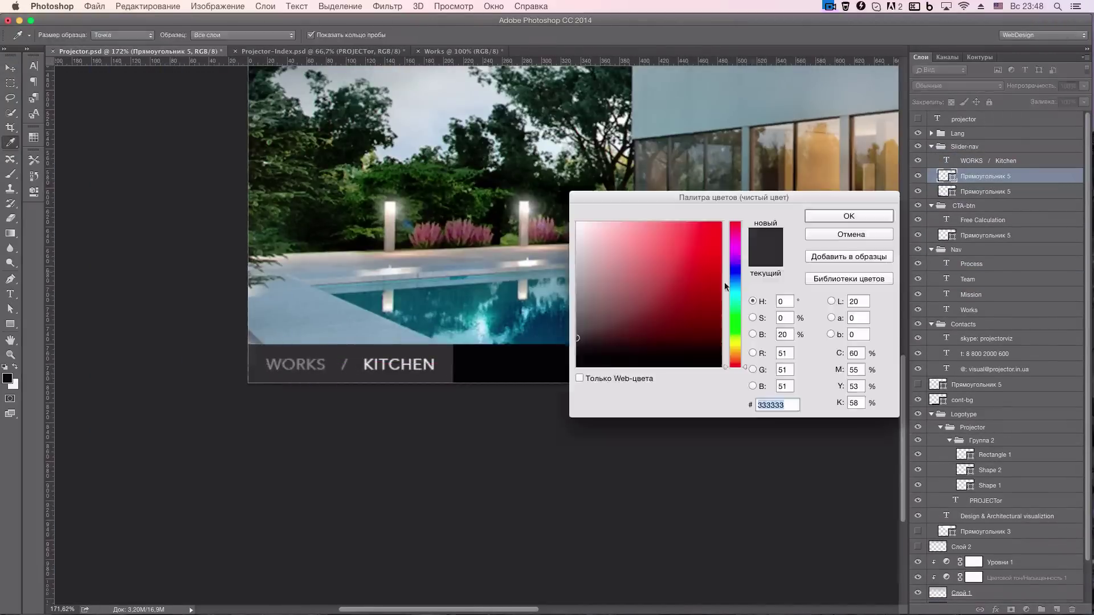
{"action": "key", "text": "Return"}
{"action": "key", "text": "ctrl+1"}
{"action": "key", "text": "v"}
Try a gradient fill on the rectangle, then keep a solid fill colour instead.
{"action": "key", "text": "u"}
{"action": "left_click", "coordinate": [85, 35]}
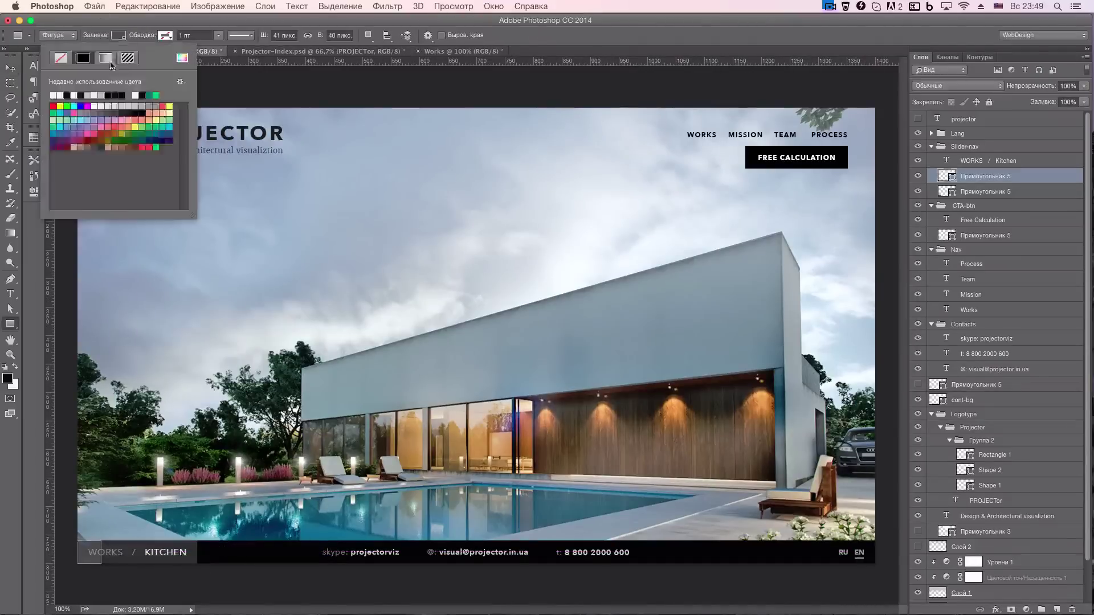
{"action": "left_click", "coordinate": [106, 58]}
{"action": "double_click", "coordinate": [53, 175]}
{"action": "left_click", "coordinate": [604, 320]}
{"action": "key", "text": "Escape"}
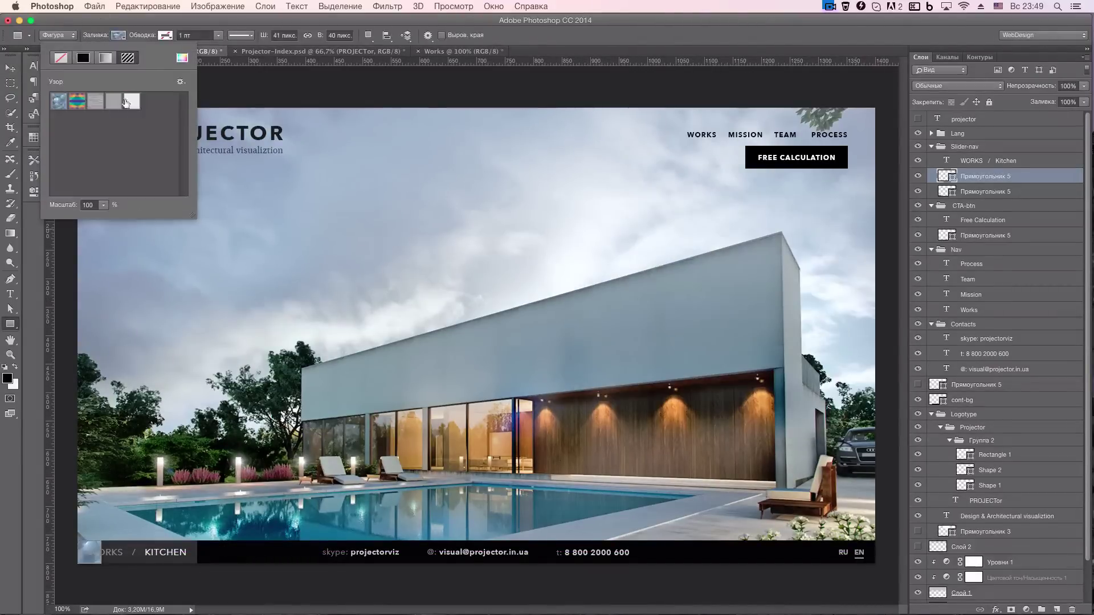
{"action": "key", "text": "Escape"}
{"action": "key", "text": "Return"}
{"action": "key", "text": "ctrl+1"}
{"action": "key", "text": "v"}
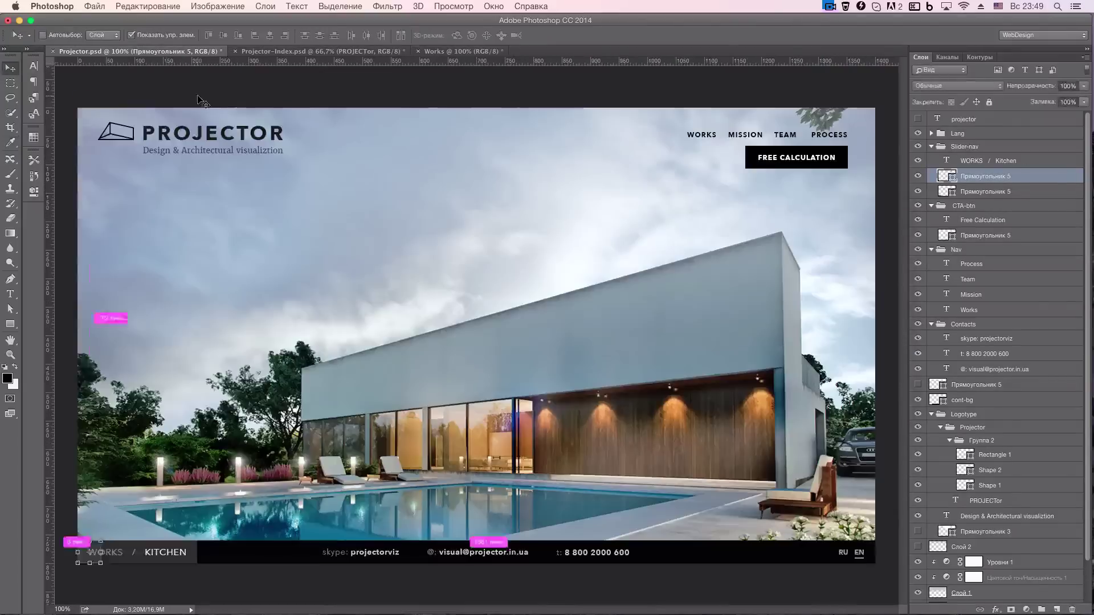
Toggle the house photo layer in Projector.psd to compare kitchen and house backgrounds.
{"action": "scroll", "coordinate": [997, 513], "scroll_direction": "down", "scroll_amount": 2}
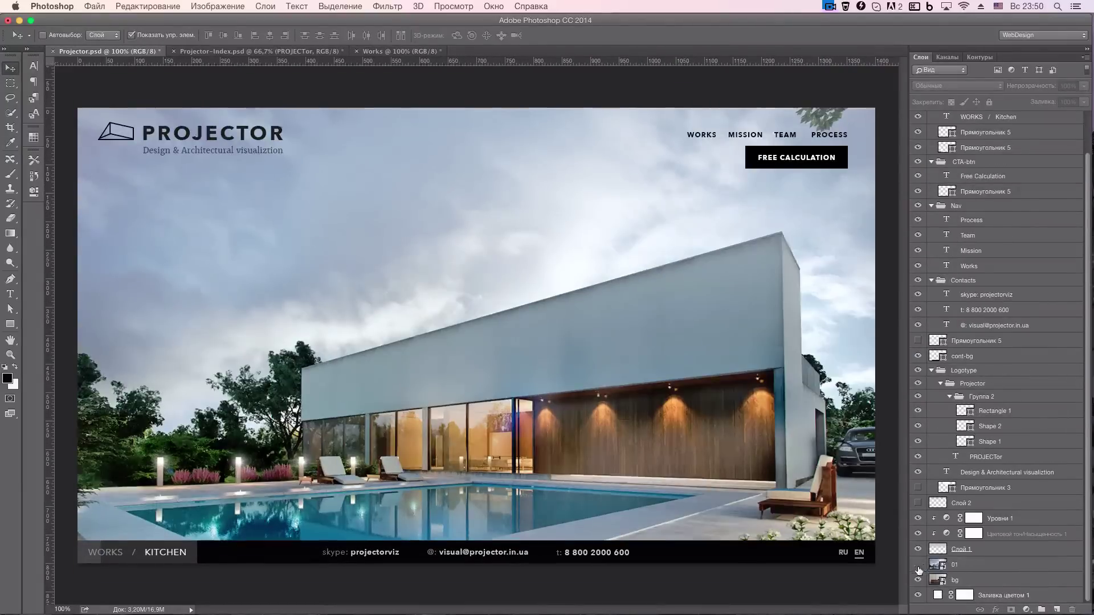
{"action": "left_click", "coordinate": [917, 565]}
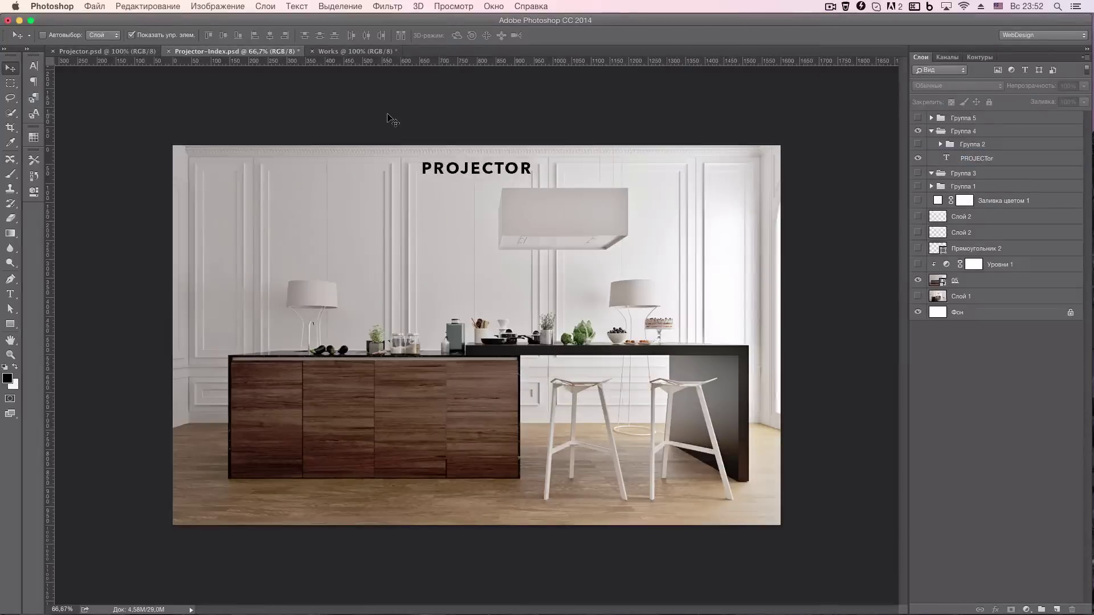
{"action": "left_click", "coordinate": [107, 51]}
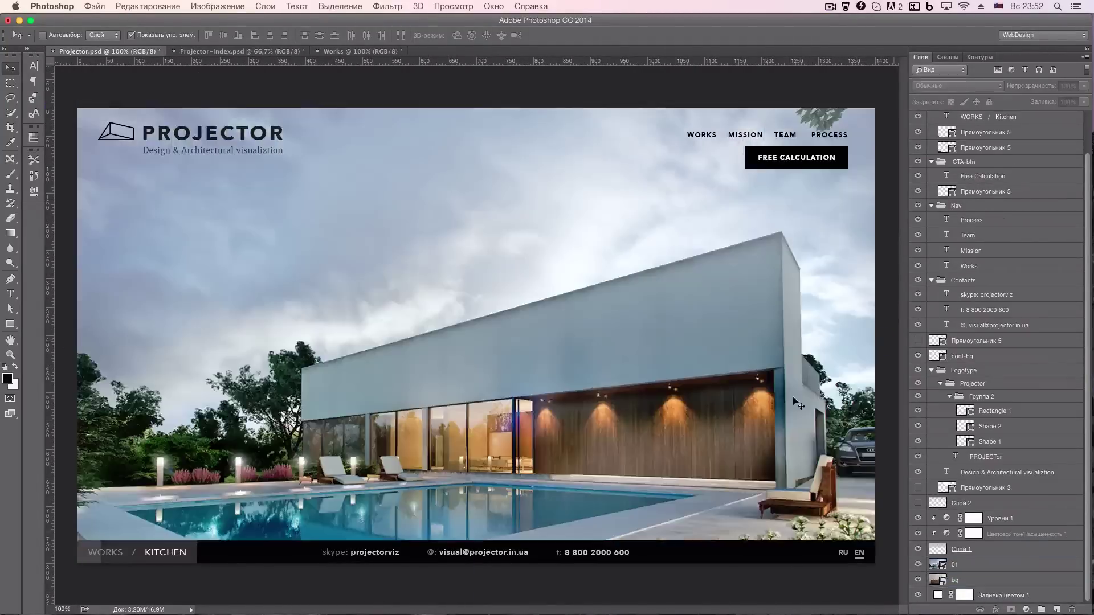
{"action": "left_click", "coordinate": [918, 566]}
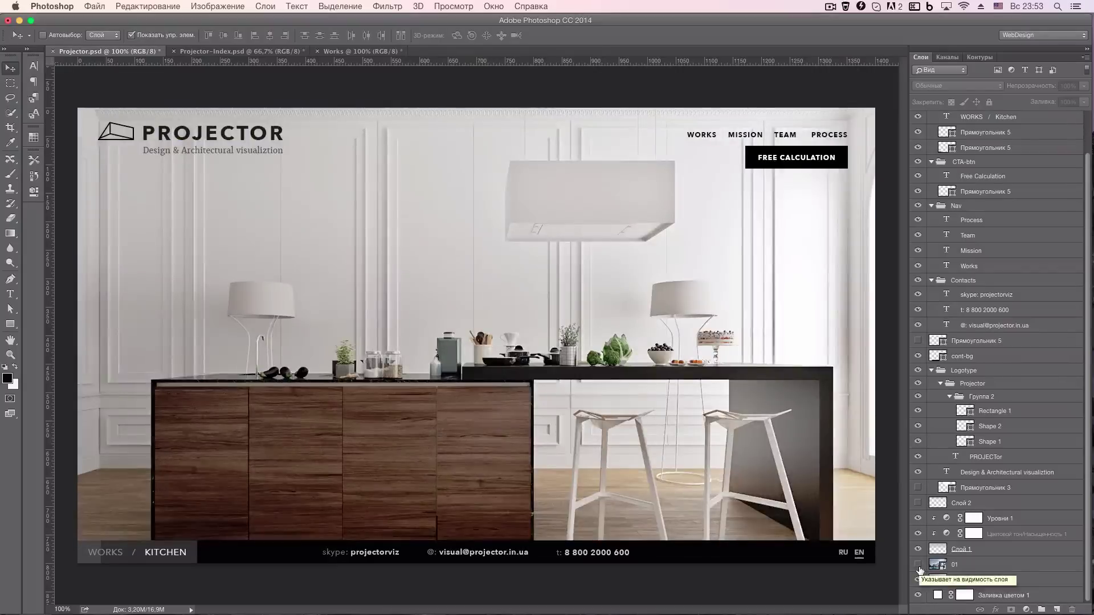
{"action": "left_click", "coordinate": [917, 566]}
{"action": "left_click", "coordinate": [918, 566]}
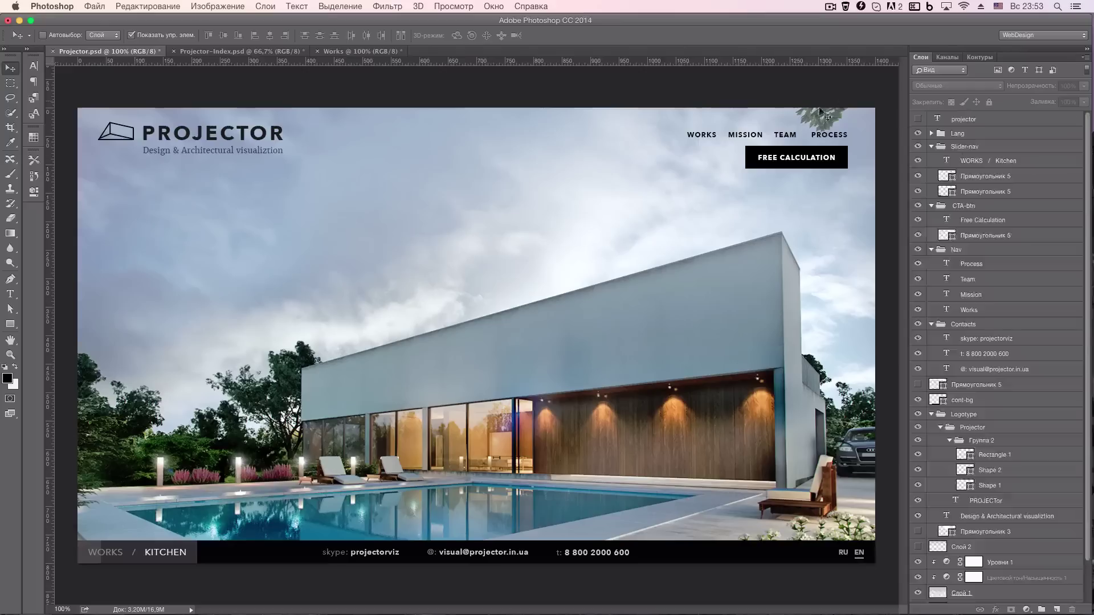
Select the CTA-btn, Nav and Logotype groups together.
{"action": "left_click", "coordinate": [969, 162]}
{"action": "left_click", "coordinate": [963, 206], "text": "shift"}
{"action": "left_click", "coordinate": [963, 322], "text": "ctrl"}
Copy the logo, Nav and CTA-btn header groups into the Works document.
{"action": "left_click_drag", "start_coordinate": [489, 134], "coordinate": [362, 198]}
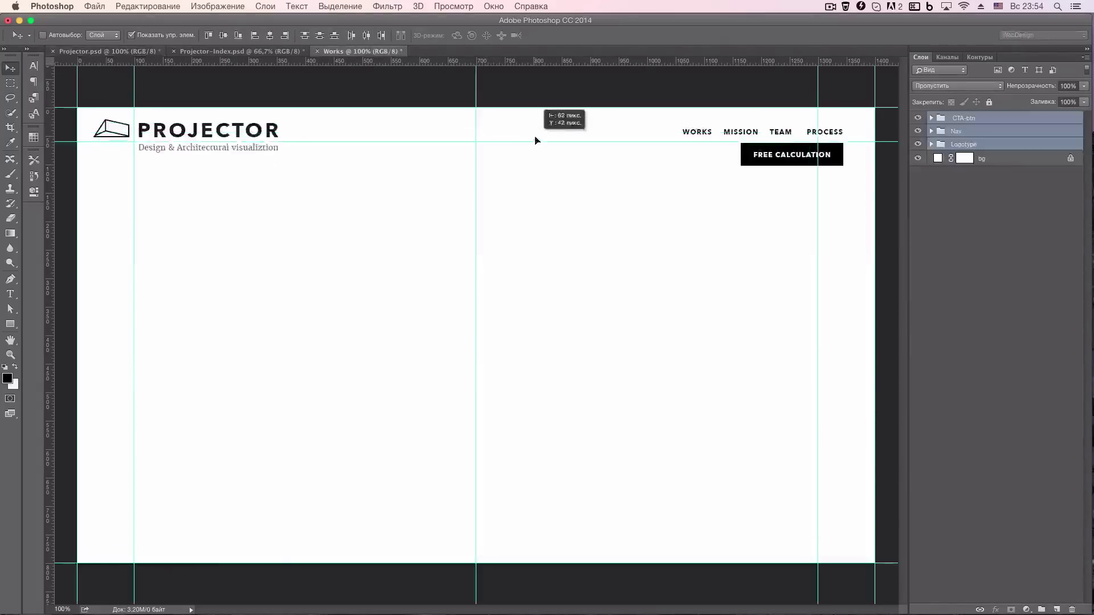
{"action": "left_click", "coordinate": [117, 52]}
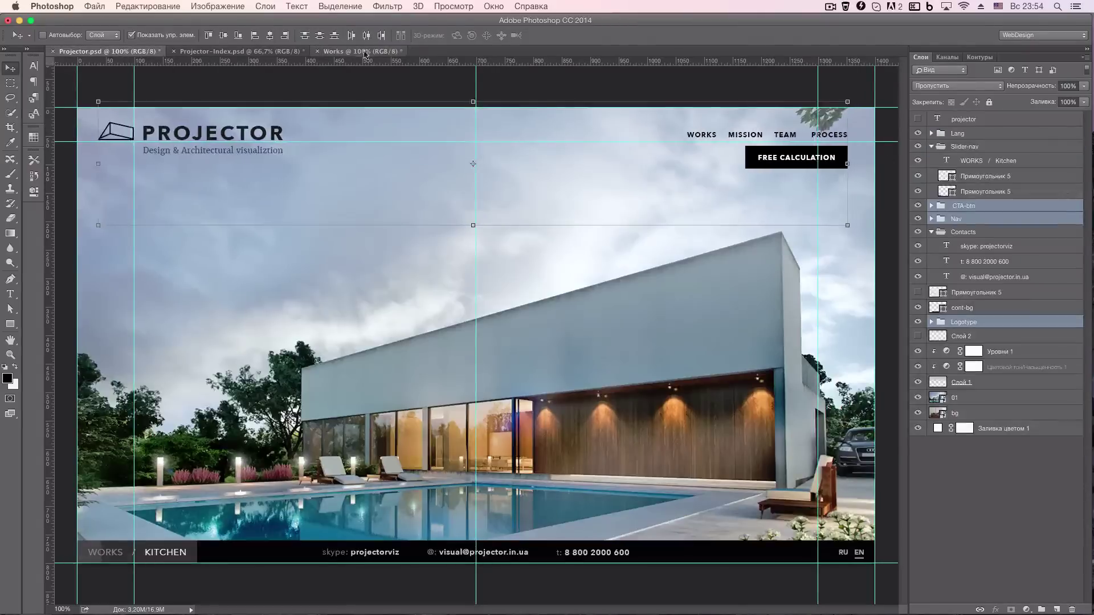
{"action": "left_click", "coordinate": [365, 52]}
Draw a thin underline rectangle beneath WORKS in the navigation.
{"action": "key", "text": "ctrl+h"}
{"action": "scroll", "coordinate": [684, 148], "scroll_direction": "up", "scroll_amount": 5}
{"action": "key", "text": "u"}
{"action": "left_click_drag", "start_coordinate": [625, 184], "coordinate": [802, 185]}
{"action": "key", "text": "v"}
{"action": "key", "text": "ctrl+1"}
Bring the Footer group over from Projector.psd and place it at the page bottom.
{"action": "mouse_move", "coordinate": [971, 132]}
{"action": "left_mouse_down"}
{"action": "mouse_move", "coordinate": [347, 572]}
{"action": "mouse_move", "coordinate": [472, 359]}
{"action": "left_mouse_up"}
{"action": "left_click", "coordinate": [933, 118]}
{"action": "left_click_drag", "start_coordinate": [508, 204], "coordinate": [767, 225]}
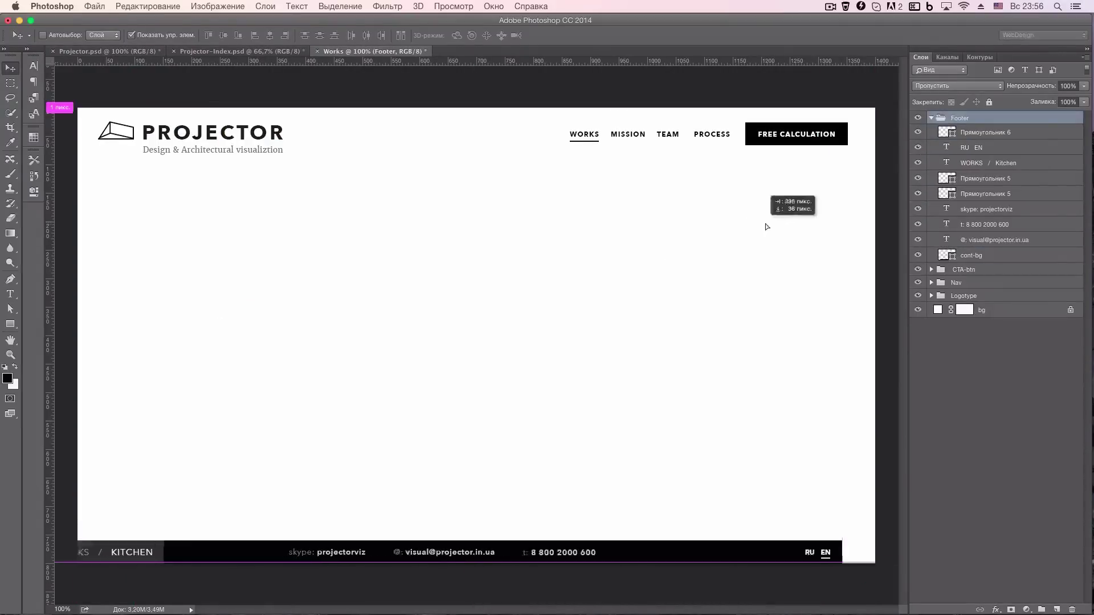
Draw a grey placeholder tile and copy it into the next column.
{"action": "left_click", "coordinate": [962, 133]}
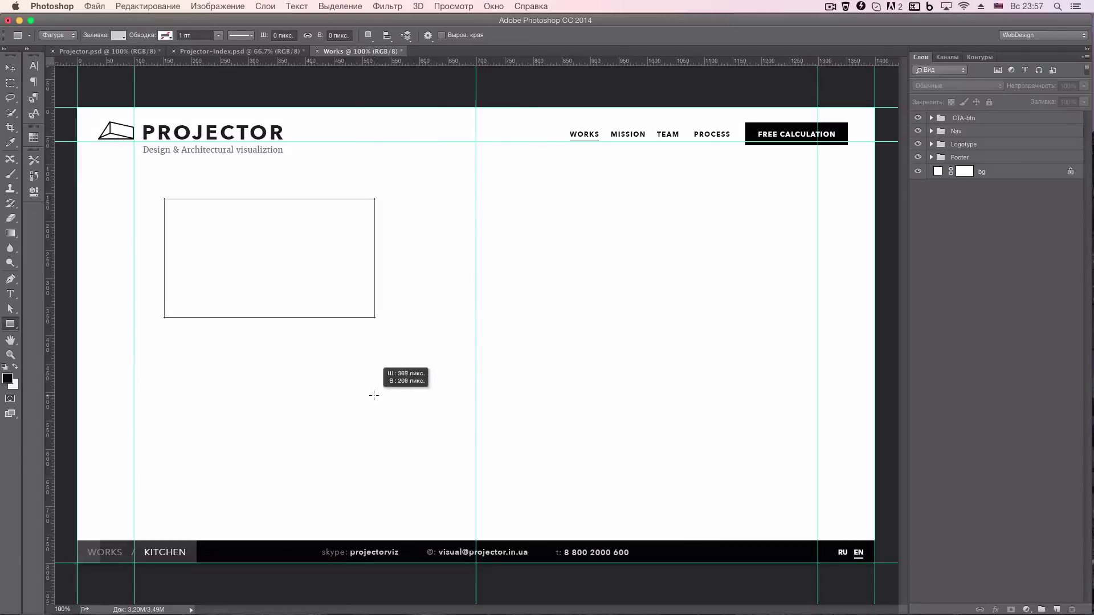
{"action": "left_click_drag", "start_coordinate": [374, 396], "coordinate": [365, 319]}
{"action": "key", "text": "v"}
{"action": "mouse_move", "coordinate": [342, 257]}
{"action": "left_mouse_down"}
{"action": "mouse_move", "coordinate": [310, 237]}
{"action": "mouse_move", "coordinate": [711, 243]}
{"action": "left_mouse_up"}
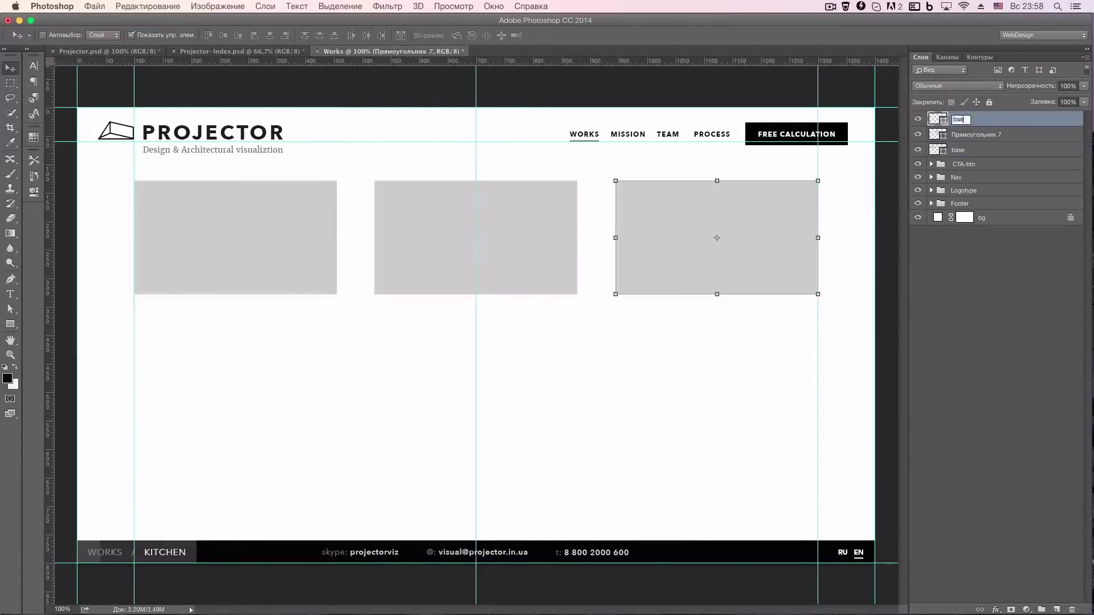
Copy the three tiles into a second row and extend the page height to 1202 px.
{"action": "left_click_drag", "start_coordinate": [531, 193], "coordinate": [531, 341]}
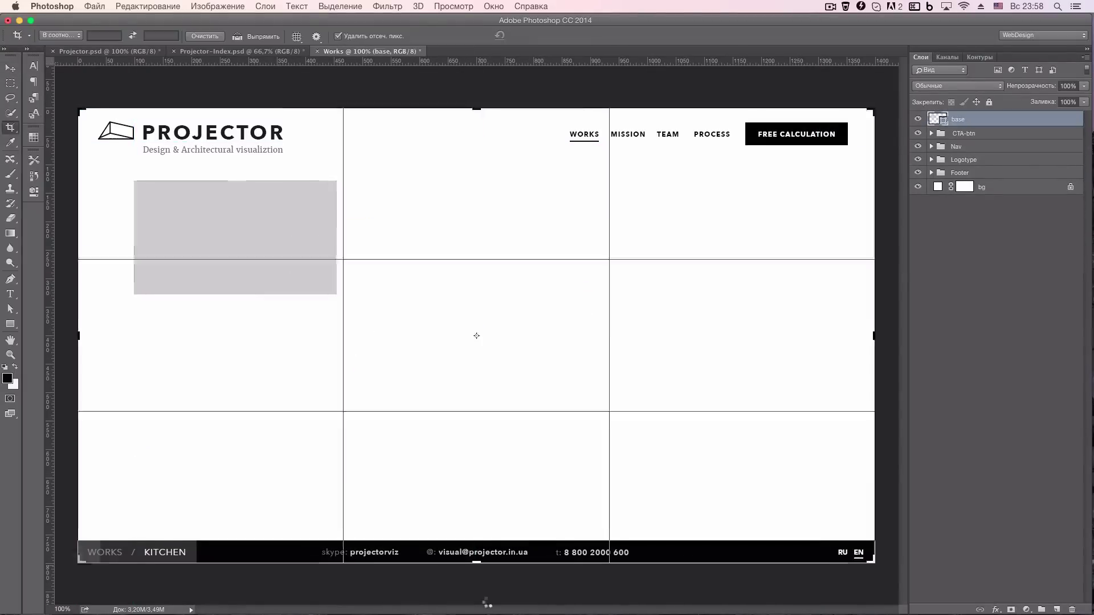
{"action": "left_click_drag", "start_coordinate": [477, 563], "coordinate": [497, 557]}
{"action": "key", "text": "Return"}
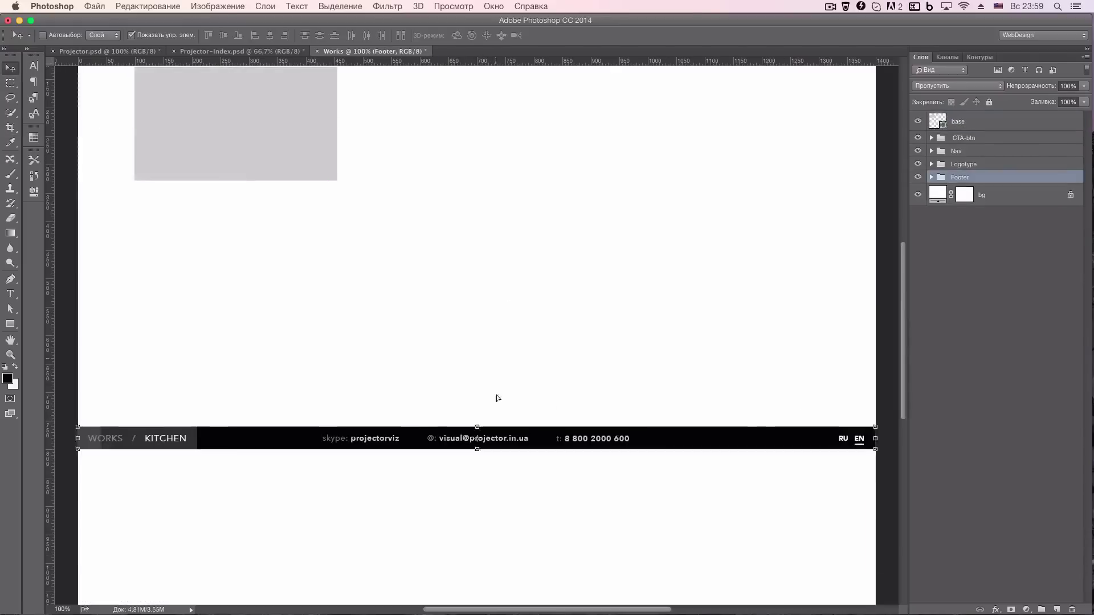
Move the footer to the new page bottom, hide the WORKS / Kitchen breadcrumb, and change its text to SHARE.
{"action": "left_click", "coordinate": [932, 173]}
{"action": "left_click_drag", "start_coordinate": [918, 237], "coordinate": [917, 278]}
{"action": "left_click", "coordinate": [986, 299]}
{"action": "key", "text": "v"}
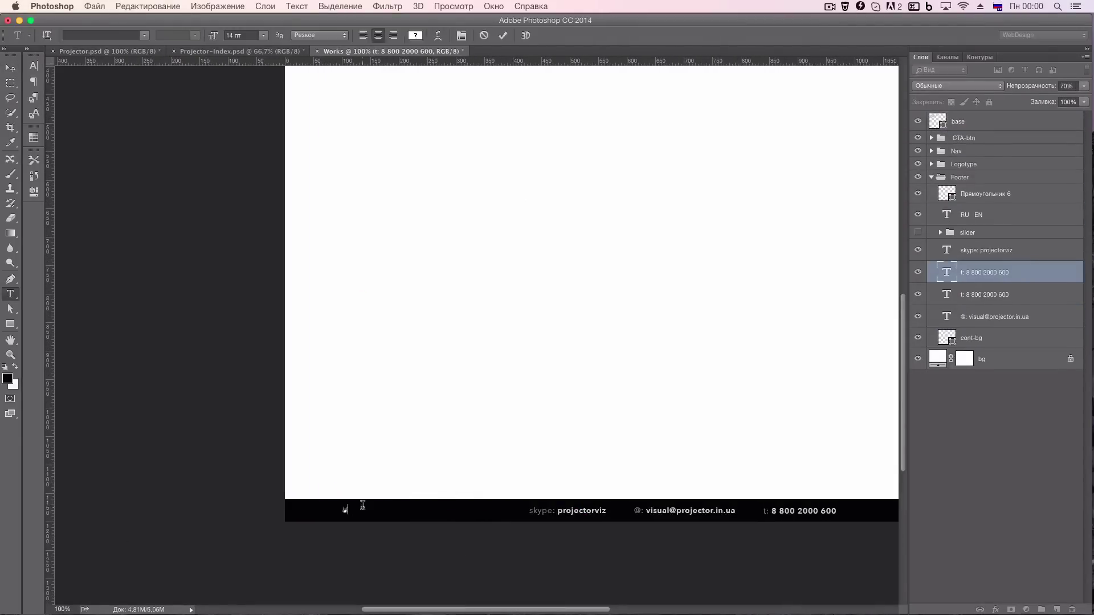
{"action": "left_click", "coordinate": [199, 99]}
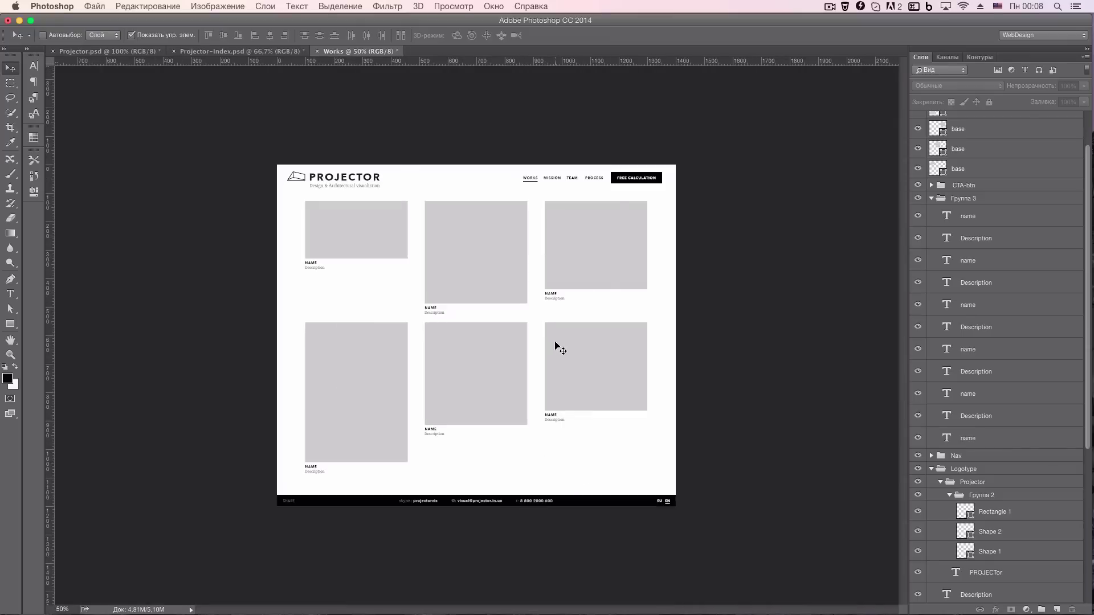
Place and fit the 02, 05-1 and 01 photos into their gallery tiles.
{"action": "key", "text": "ctrl+plus"}
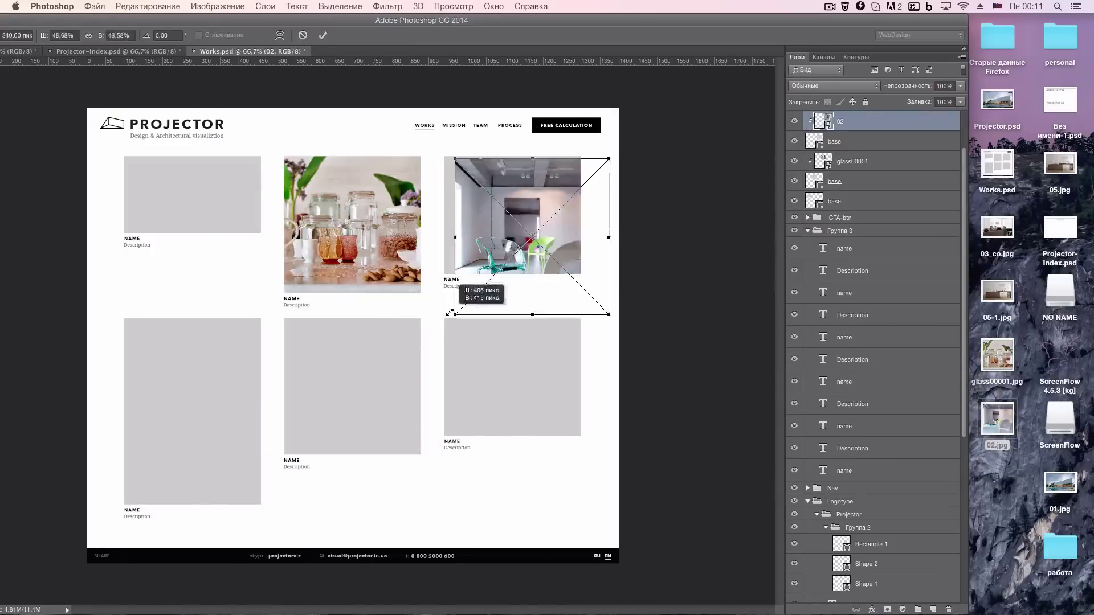
{"action": "left_click_drag", "start_coordinate": [450, 312], "coordinate": [443, 292]}
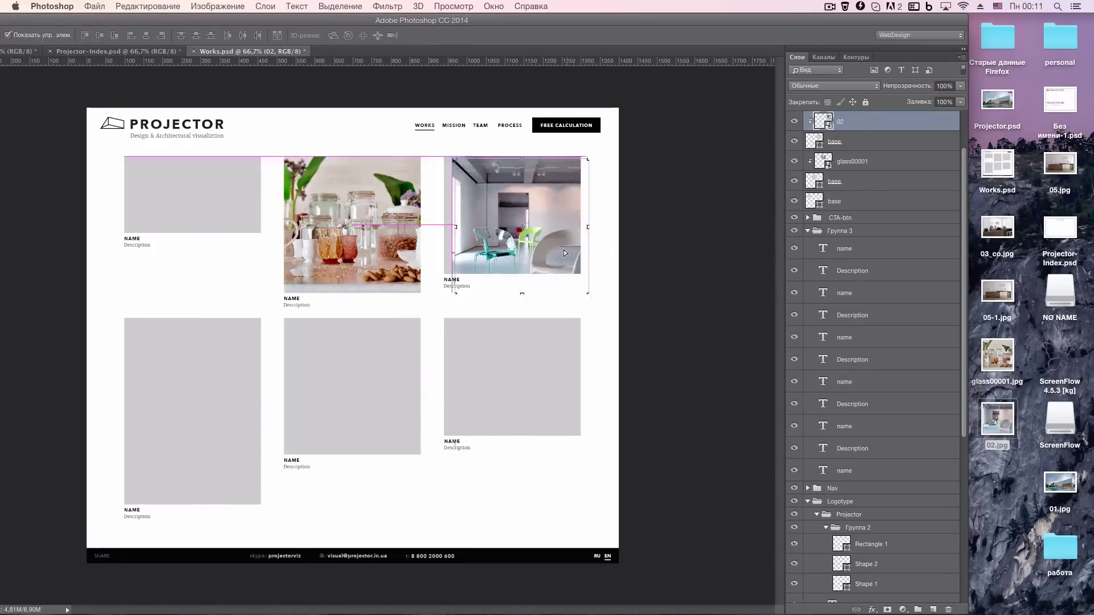
{"action": "key", "text": "Return"}
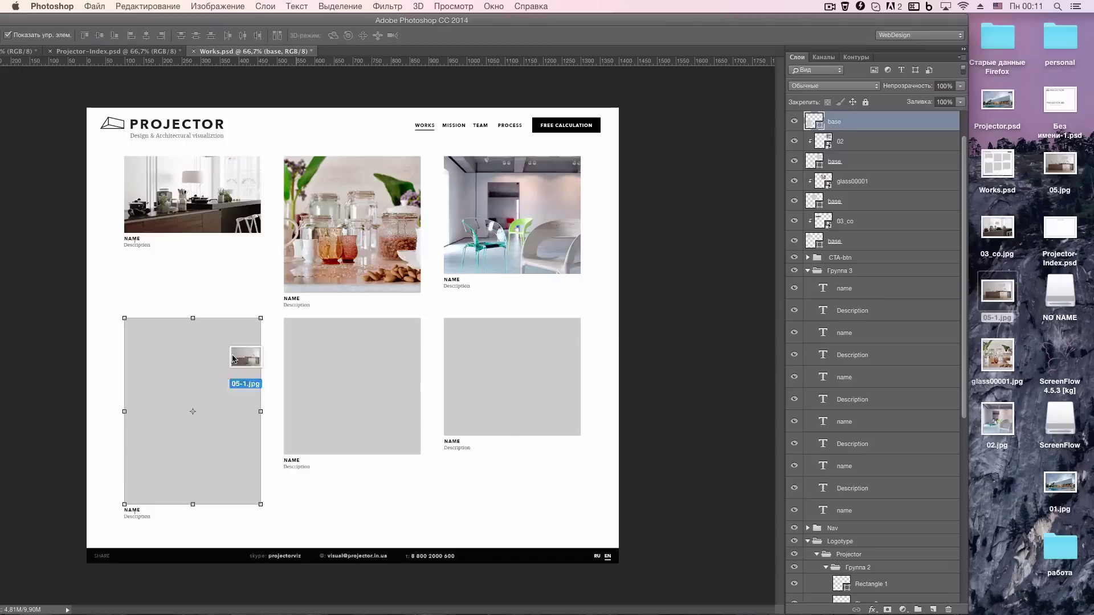
{"action": "left_click_drag", "start_coordinate": [233, 359], "coordinate": [233, 359]}
{"action": "left_click_drag", "start_coordinate": [354, 331], "coordinate": [180, 368]}
{"action": "key", "text": "Return"}
{"action": "mouse_move", "coordinate": [1060, 485]}
{"action": "left_mouse_down"}
{"action": "mouse_move", "coordinate": [353, 371]}
{"action": "mouse_move", "coordinate": [481, 242]}
{"action": "mouse_move", "coordinate": [586, 347]}
{"action": "left_mouse_up"}
{"action": "key", "text": "Return"}
Save the Zara arcade image from the studio website and fit it into the bottom-right tile.
{"action": "key", "text": "super+Tab"}
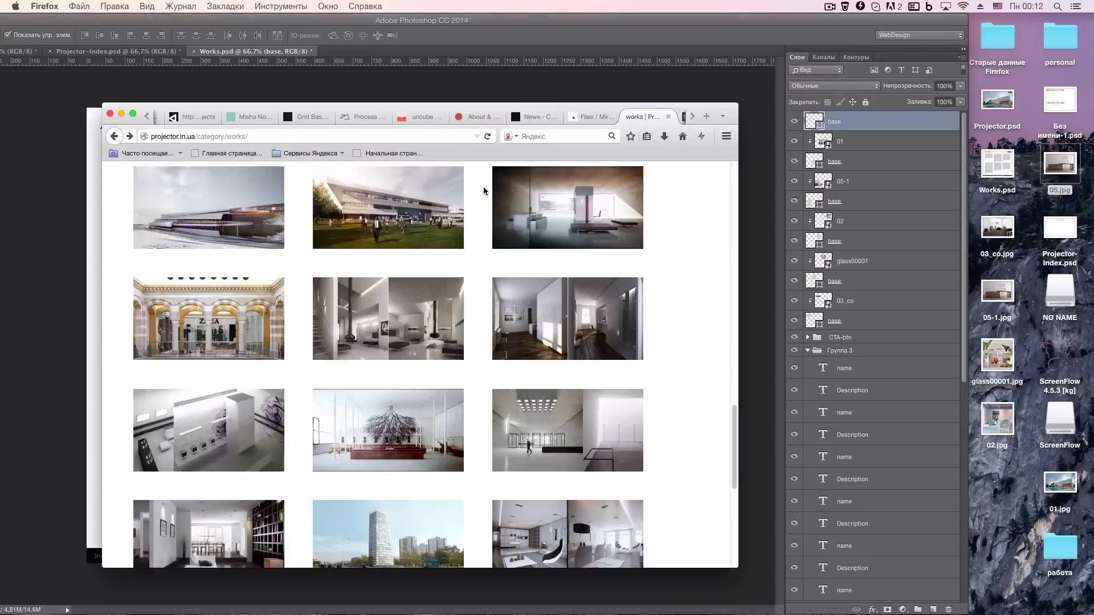
{"action": "left_click", "coordinate": [209, 319]}
{"action": "key", "text": "super+Tab"}
{"action": "mouse_move", "coordinate": [456, 342]}
{"action": "left_mouse_down"}
{"action": "mouse_move", "coordinate": [998, 485]}
{"action": "mouse_move", "coordinate": [433, 365]}
{"action": "left_mouse_up"}
{"action": "left_click_drag", "start_coordinate": [609, 269], "coordinate": [549, 315]}
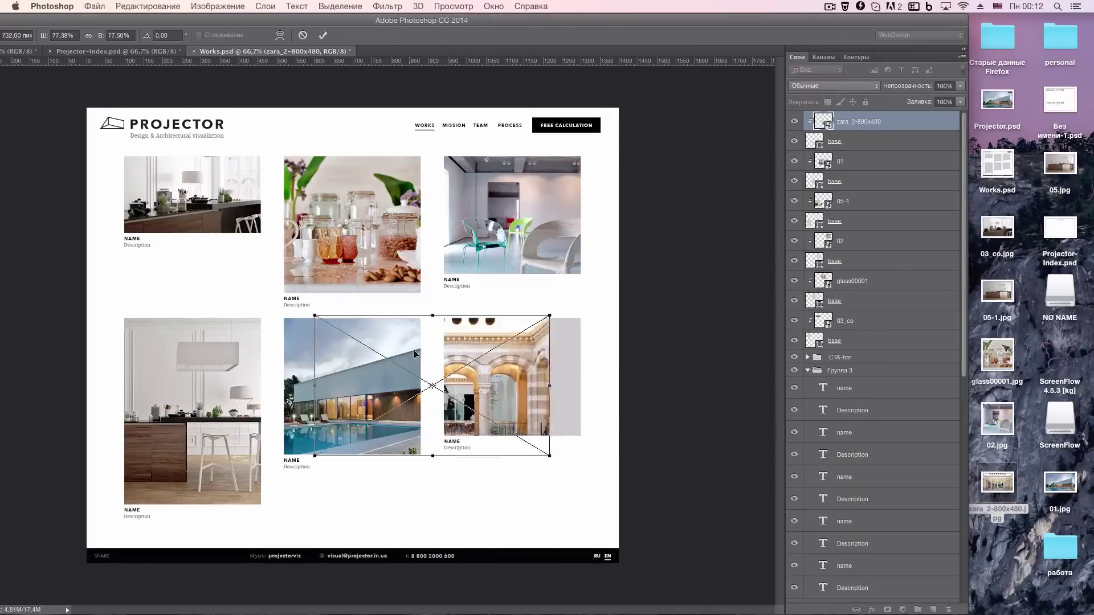
{"action": "left_click_drag", "start_coordinate": [414, 354], "coordinate": [540, 351]}
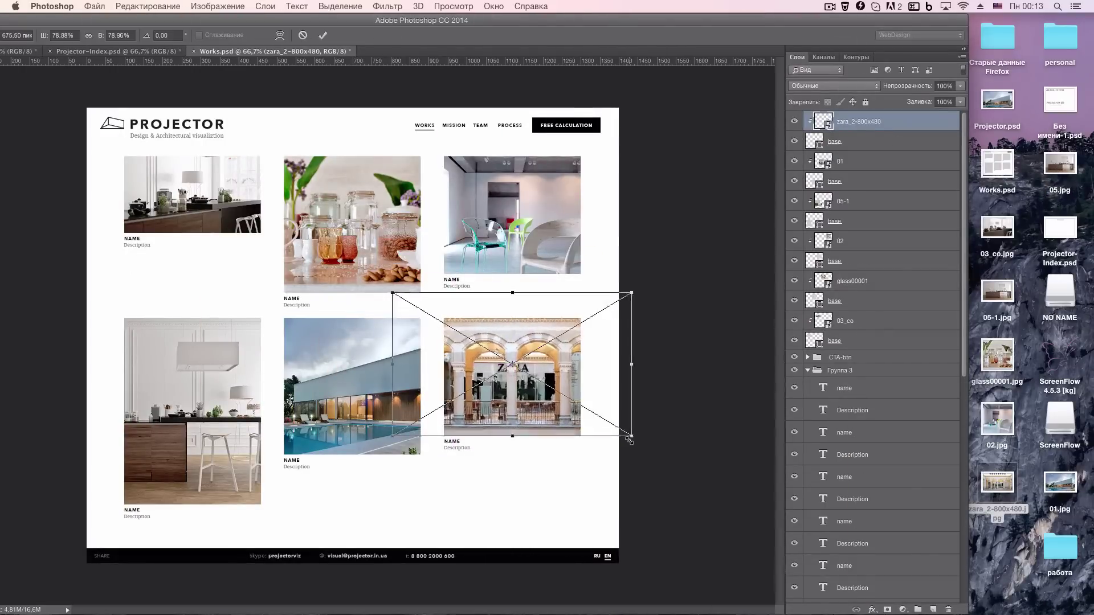
{"action": "key", "text": "Return"}
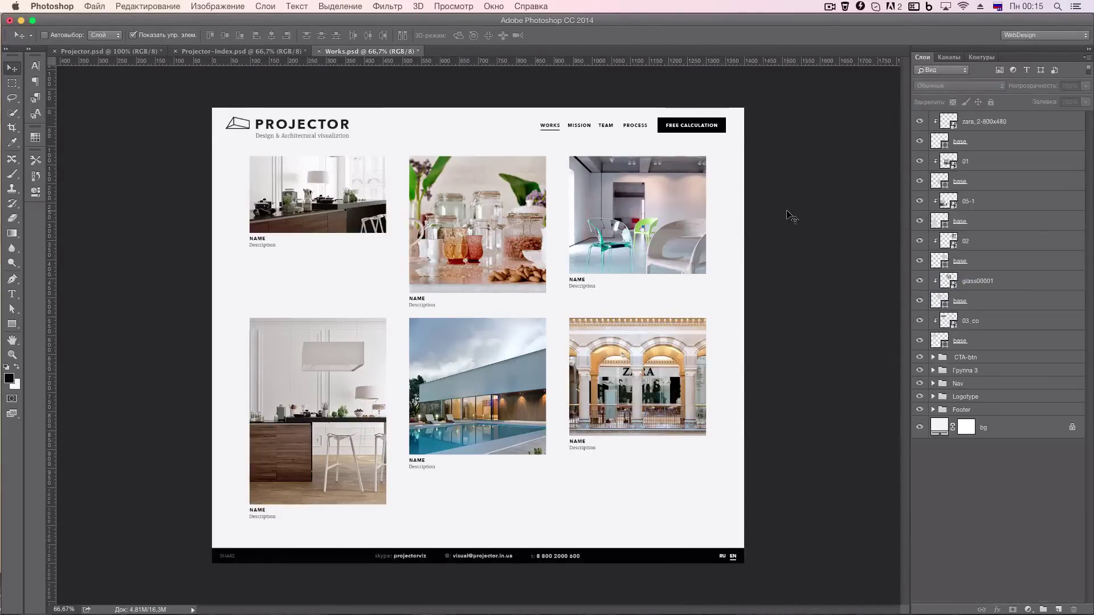
Create a new Team document with the pasted header and the underline moved under TEAM.
{"action": "key", "text": "ctrl+alt+a"}
{"action": "key", "text": "ctrl+1"}
{"action": "key", "text": "ctrl+minus"}
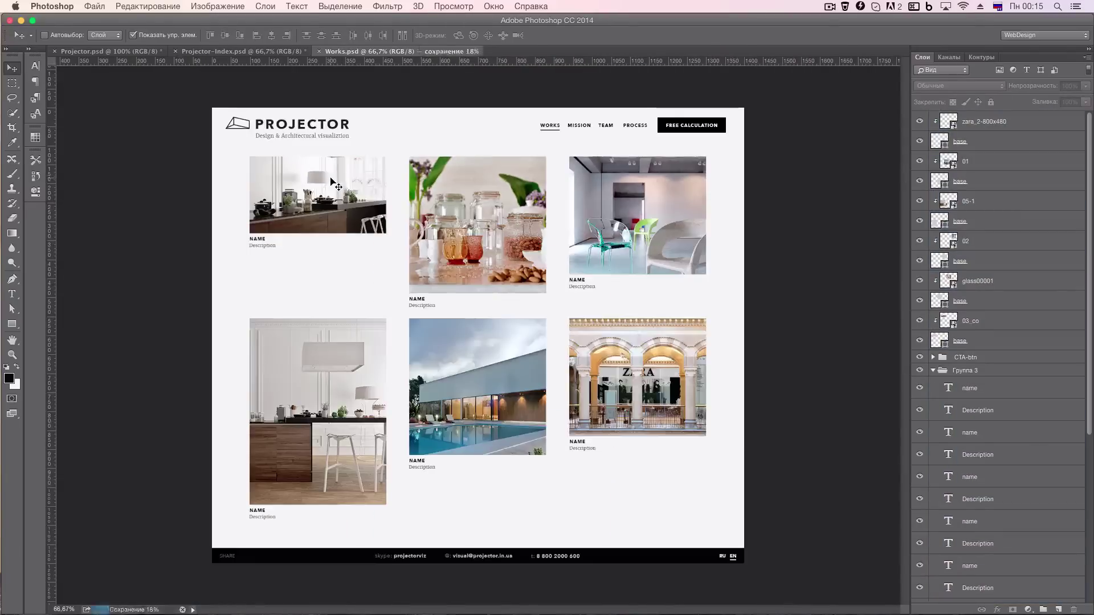
{"action": "key", "text": "ctrl+n"}
{"action": "key", "text": "Return"}
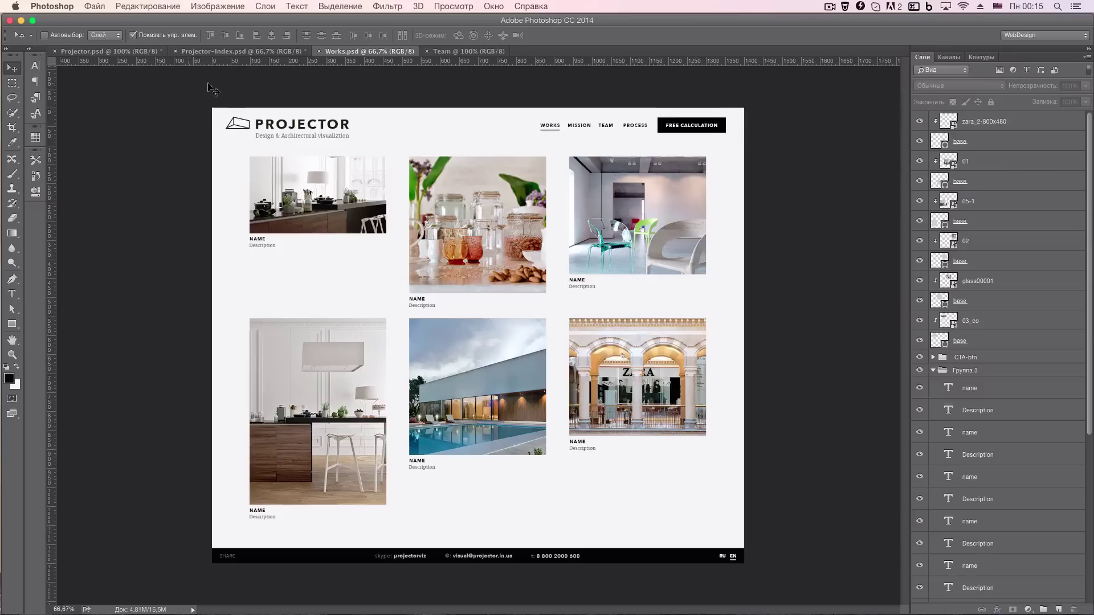
{"action": "key", "text": "ctrl+v"}
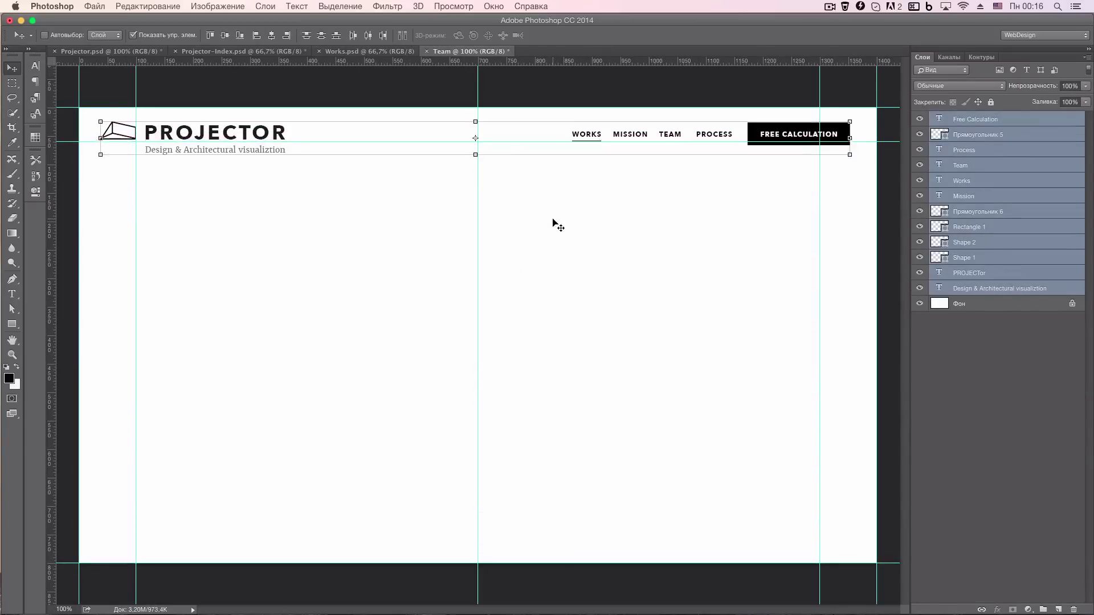
{"action": "left_click_drag", "start_coordinate": [586, 150], "coordinate": [664, 150]}
{"action": "key", "text": "ctrl+t"}
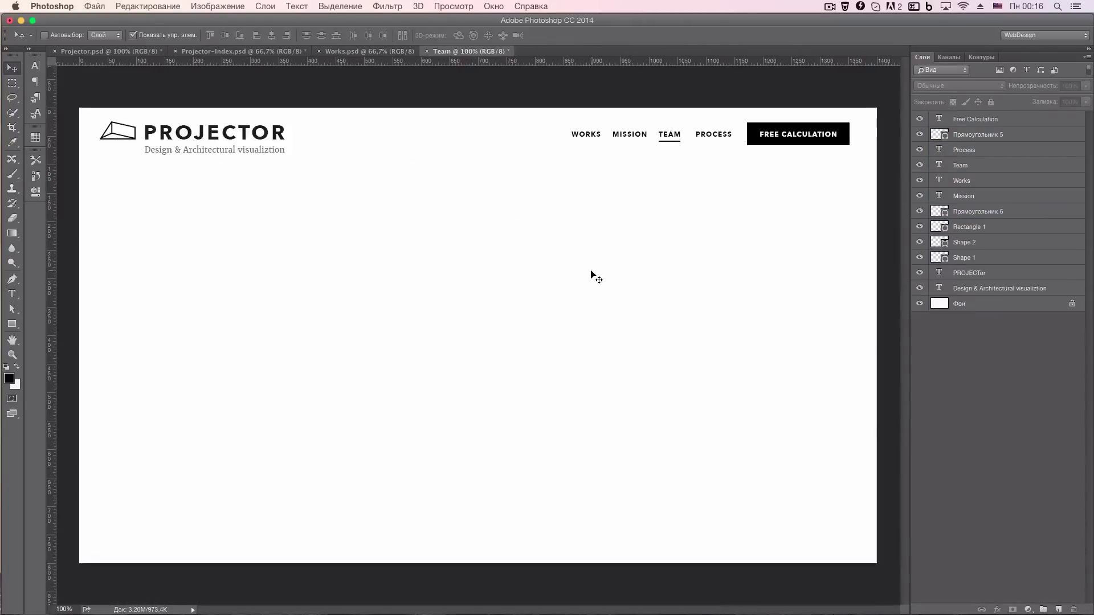
Copy the Works footer into the Team page and add a grey photo square in the right column.
{"action": "left_click", "coordinate": [370, 51]}
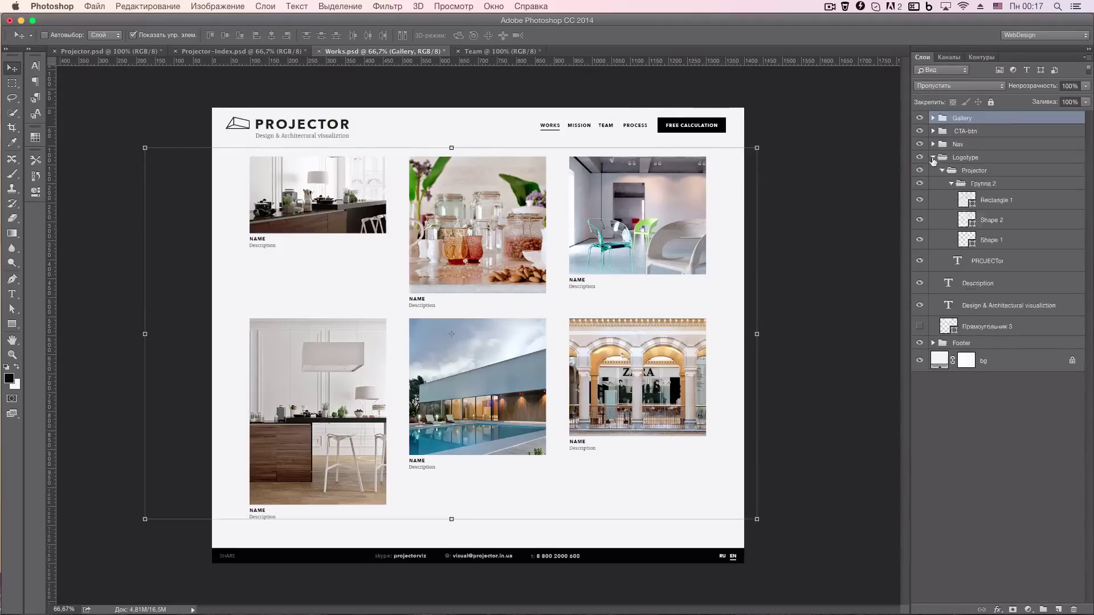
{"action": "mouse_move", "coordinate": [456, 520]}
{"action": "left_mouse_down"}
{"action": "mouse_move", "coordinate": [580, 347]}
{"action": "mouse_move", "coordinate": [580, 563]}
{"action": "left_mouse_up"}
{"action": "key", "text": "t"}
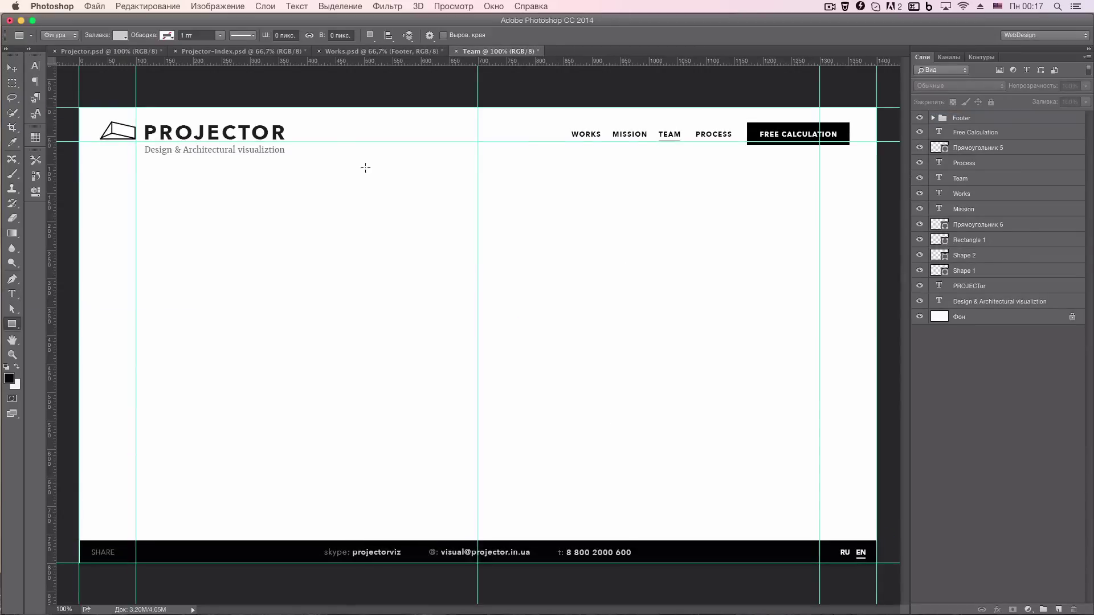
{"action": "left_click_drag", "start_coordinate": [466, 294], "coordinate": [464, 293]}
{"action": "key", "text": "v"}
{"action": "left_click_drag", "start_coordinate": [418, 227], "coordinate": [764, 227]}
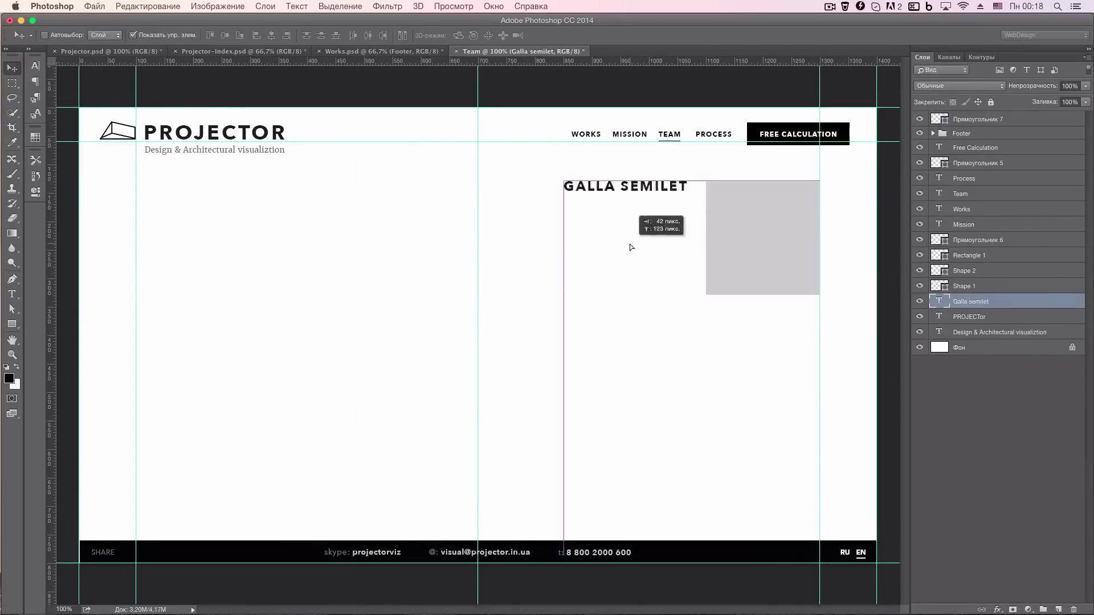
Copy the tagline under GALLA SEMILET as a paragraph box filled with Lorem ipsum text.
{"action": "left_click_drag", "start_coordinate": [214, 149], "coordinate": [566, 207]}
{"action": "right_click", "coordinate": [957, 332]}
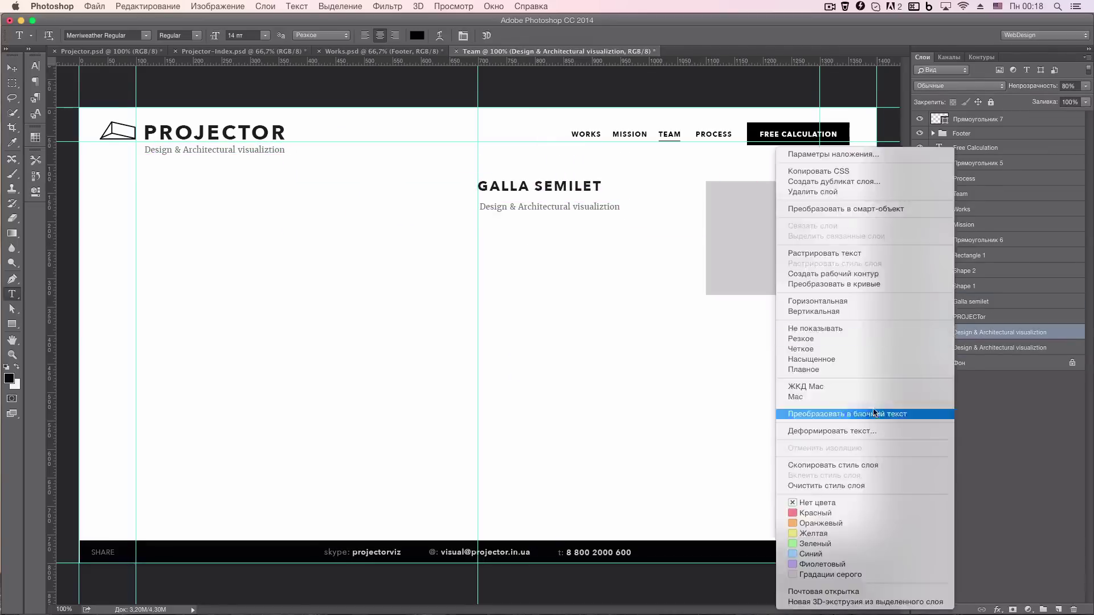
{"action": "left_click", "coordinate": [855, 415]}
{"action": "left_click_drag", "start_coordinate": [636, 212], "coordinate": [666, 241]}
{"action": "left_click", "coordinate": [296, 7]}
{"action": "left_click", "coordinate": [319, 272]}
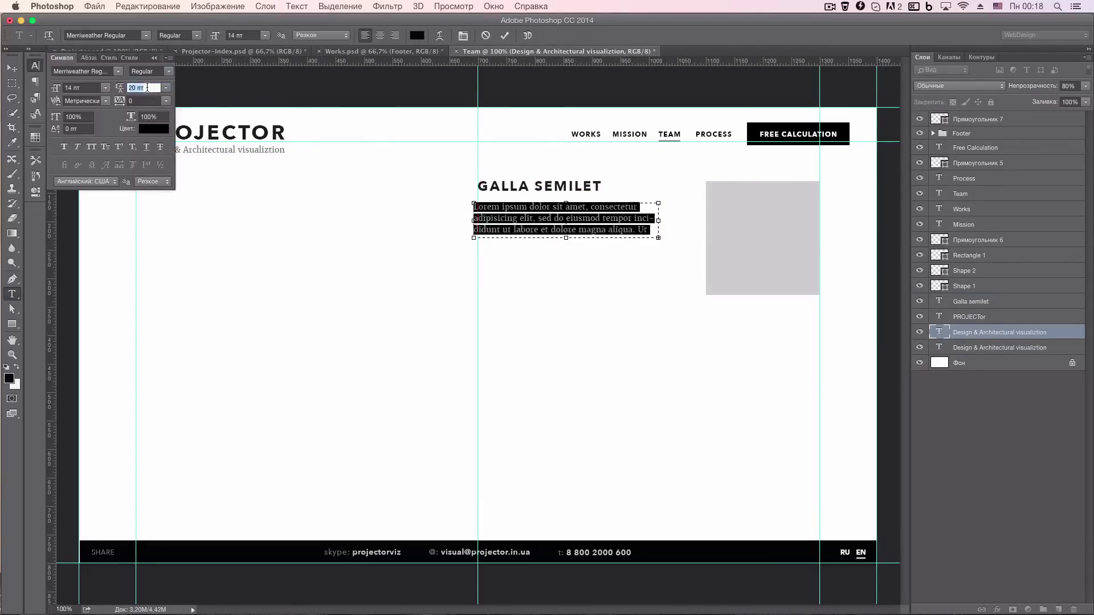
{"action": "left_click", "coordinate": [368, 136]}
Hide the guides and enlarge the Lorem ipsum text box to show more lines.
{"action": "key", "text": "ctrl+semicolon"}
{"action": "key", "text": "shift+Down"}
{"action": "key", "text": "shift+Down"}
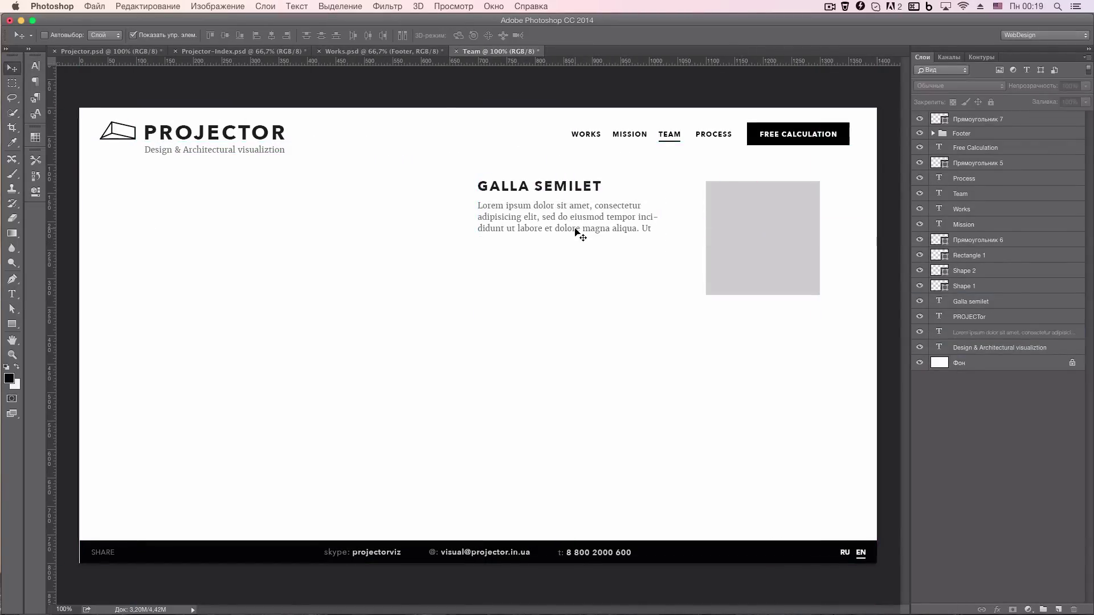
{"action": "key", "text": "t"}
{"action": "left_click", "coordinate": [564, 228]}
{"action": "left_click_drag", "start_coordinate": [663, 236], "coordinate": [651, 259]}
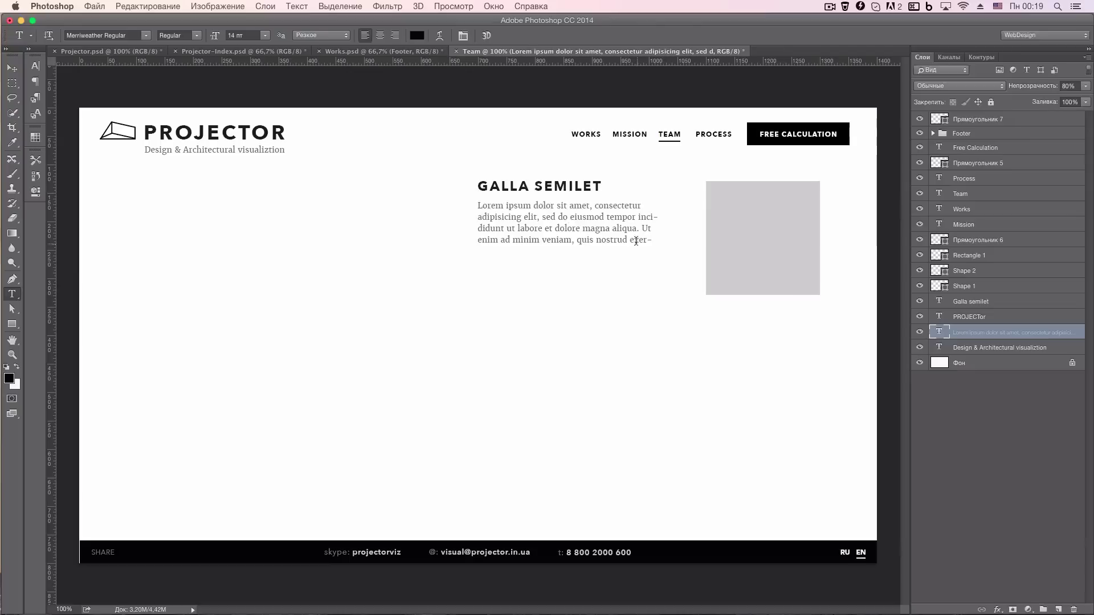
Duplicate the member entry below, trying and undoing all-caps off on the headings.
{"action": "left_click_drag", "start_coordinate": [566, 255], "coordinate": [739, 365]}
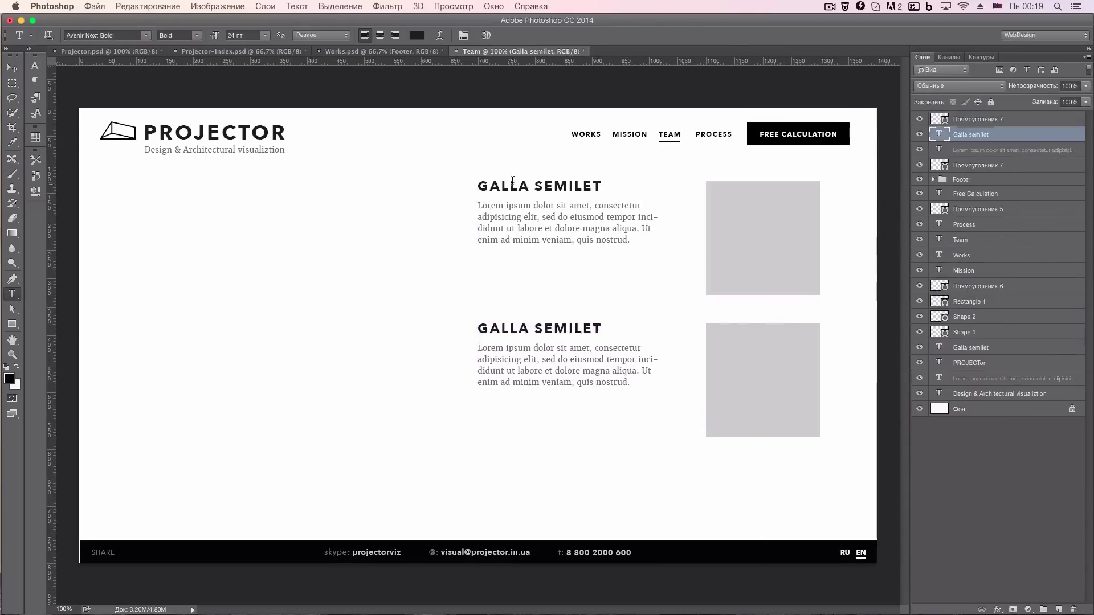
{"action": "key", "text": "t"}
{"action": "key", "text": "ctrl+t"}
{"action": "left_click", "coordinate": [92, 147]}
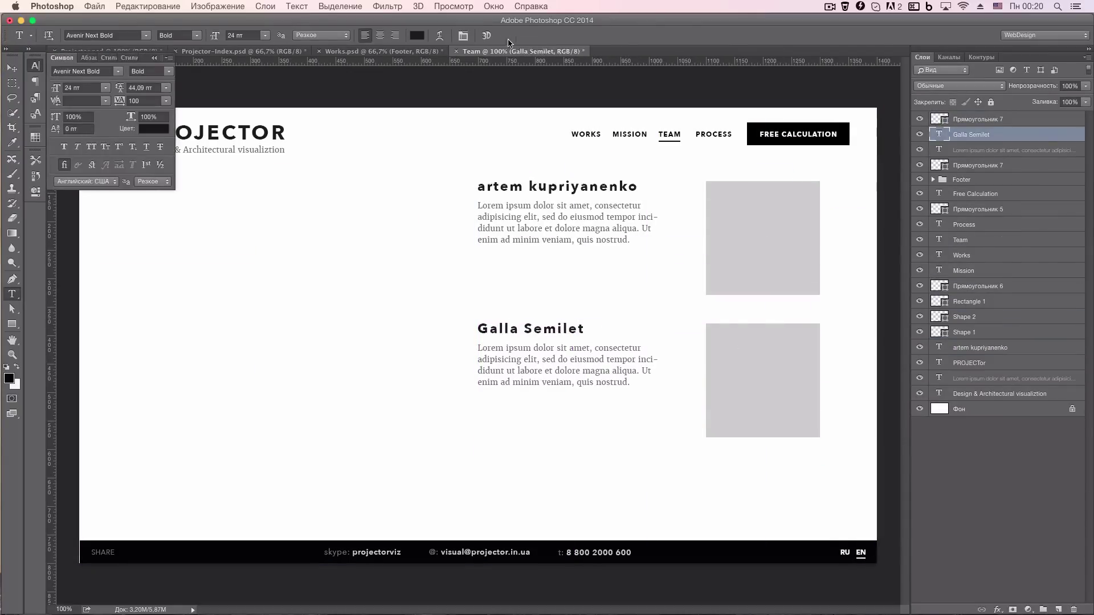
{"action": "key", "text": "ctrl+z"}
{"action": "key", "text": "v"}
Copy the Artem heading and text leftward as the STUDIO block, fitting its text box to the column.
{"action": "left_click_drag", "start_coordinate": [509, 188], "coordinate": [194, 242]}
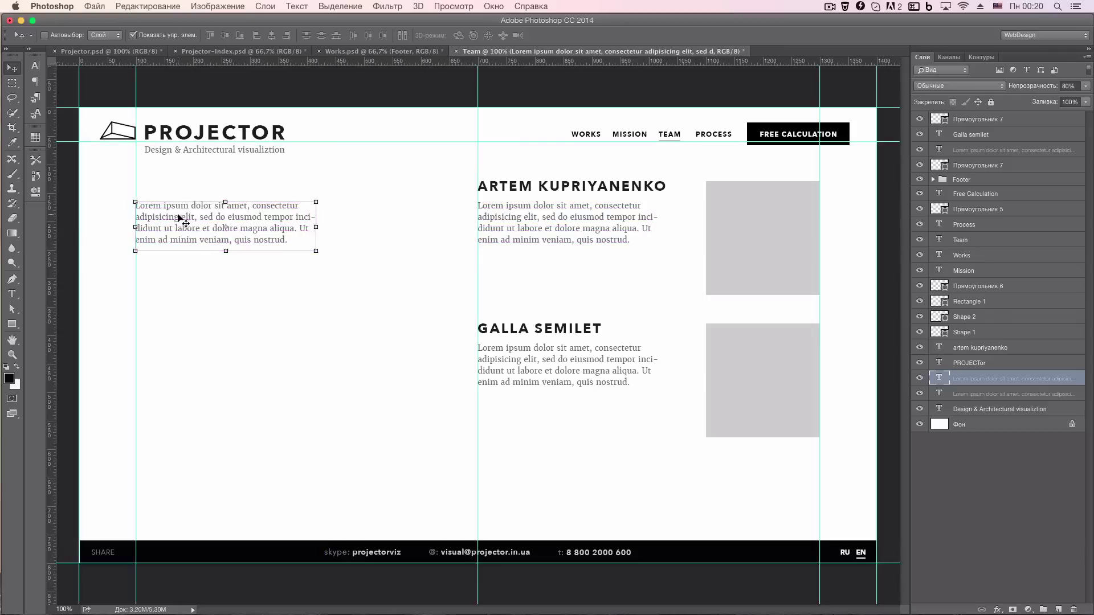
{"action": "double_click", "coordinate": [221, 217]}
{"action": "left_click_drag", "start_coordinate": [317, 245], "coordinate": [317, 302]}
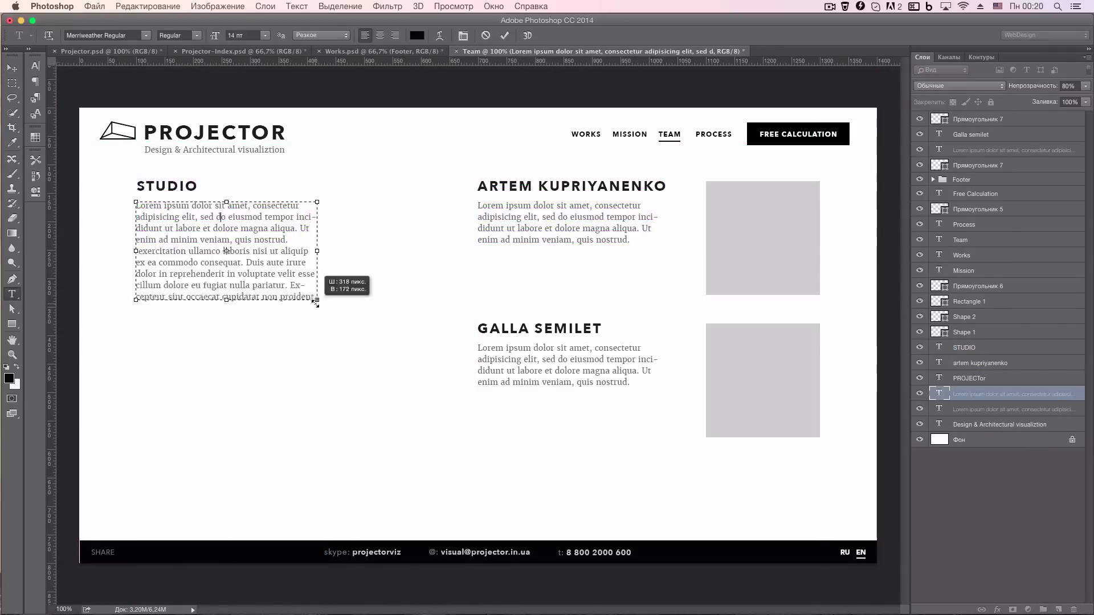
{"action": "left_click", "coordinate": [165, 186], "text": "shift+super"}
{"action": "left_click_drag", "start_coordinate": [187, 235], "coordinate": [298, 235]}
{"action": "double_click", "coordinate": [293, 228]}
{"action": "left_click_drag", "start_coordinate": [427, 301], "coordinate": [405, 296]}
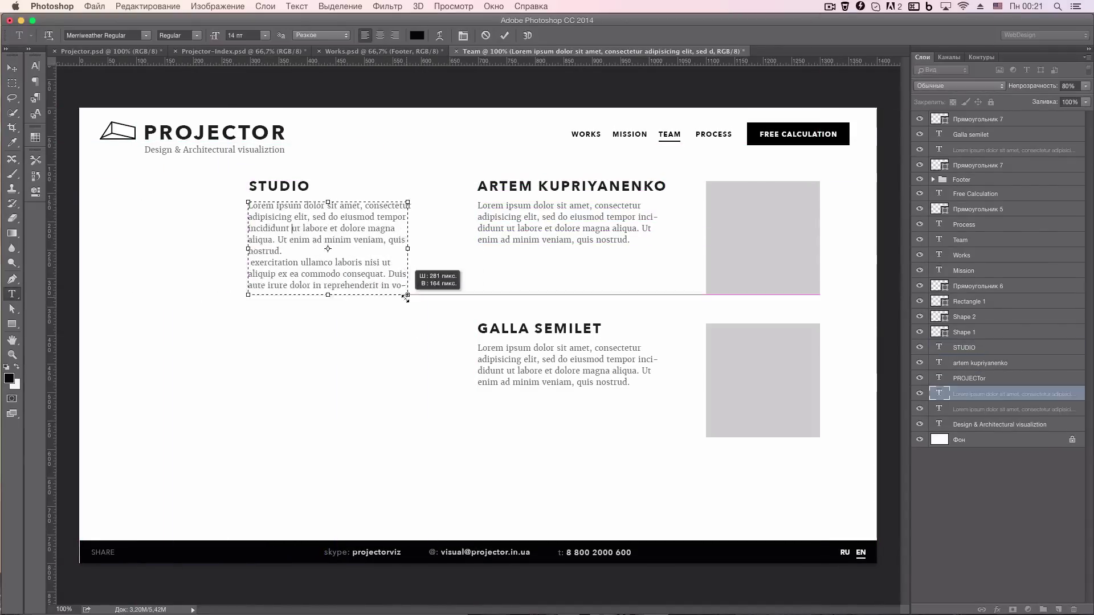
{"action": "key", "text": "super+alt+z"}
{"action": "key", "text": "super+alt+z"}
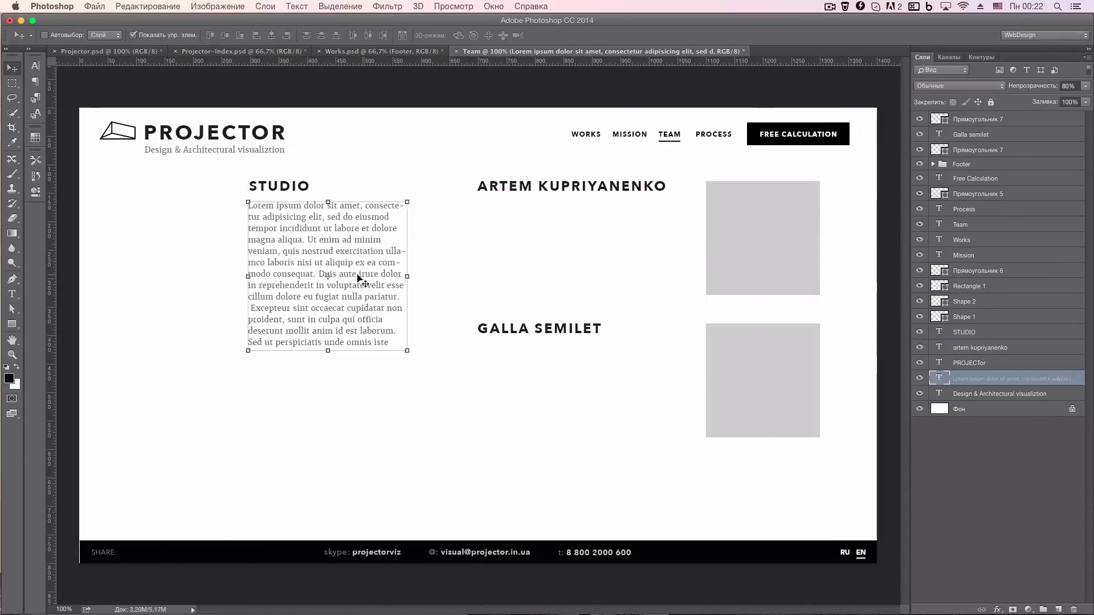
{"action": "key", "text": "super+alt+z"}
{"action": "key", "text": "super+alt+z"}
{"action": "double_click", "coordinate": [518, 184]}
{"action": "mouse_move", "coordinate": [307, 232]}
{"action": "left_mouse_down"}
{"action": "mouse_move", "coordinate": [338, 226]}
{"action": "mouse_move", "coordinate": [277, 209]}
{"action": "left_mouse_up"}
{"action": "key", "text": "super+alt+z"}
{"action": "key", "text": "super+alt+z"}
Duplicate a grey photo placeholder and set two rectangles side by side under FOUNDERS, nudging STUDIO left.
{"action": "left_click_drag", "start_coordinate": [212, 235], "coordinate": [235, 235]}
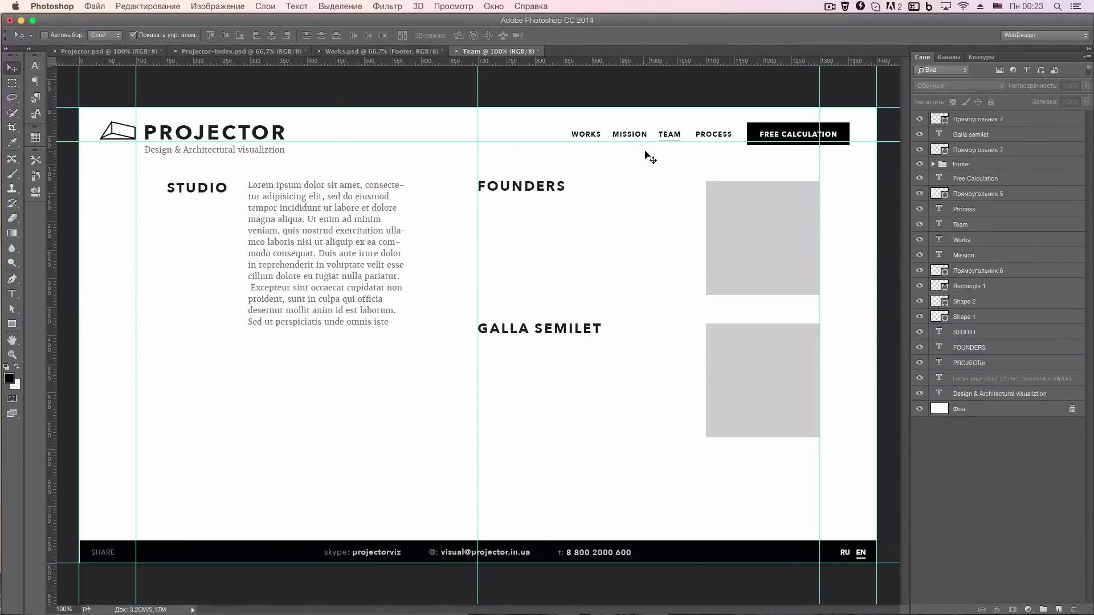
{"action": "left_click_drag", "start_coordinate": [647, 154], "coordinate": [203, 212]}
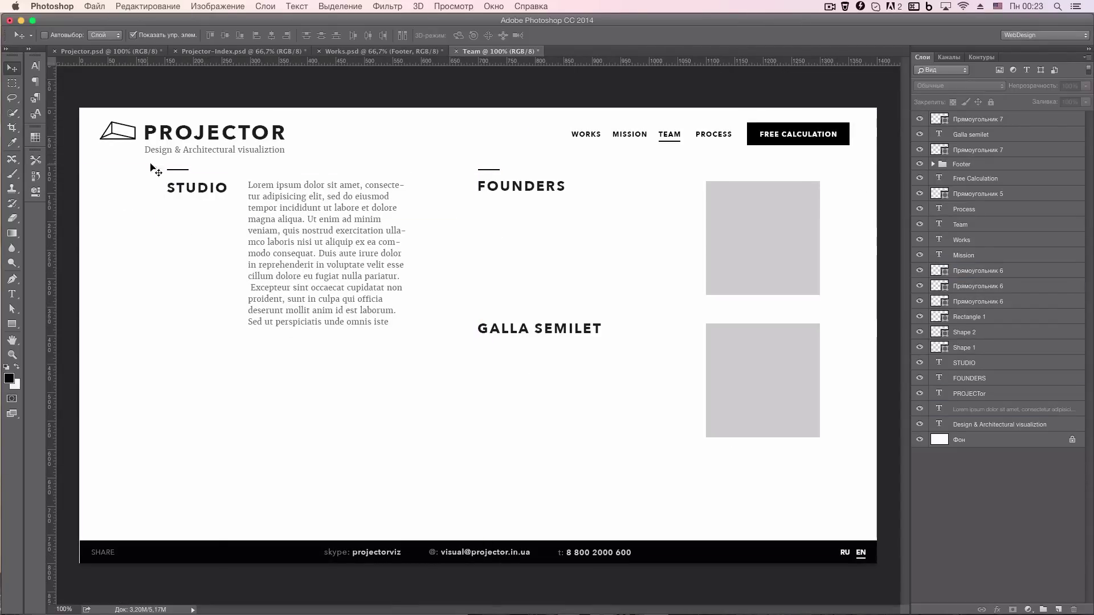
{"action": "left_click_drag", "start_coordinate": [176, 169], "coordinate": [146, 170]}
{"action": "mouse_move", "coordinate": [791, 254]}
{"action": "left_mouse_down"}
{"action": "mouse_move", "coordinate": [566, 254]}
{"action": "mouse_move", "coordinate": [559, 278]}
{"action": "left_mouse_up"}
{"action": "left_click_drag", "start_coordinate": [740, 358], "coordinate": [639, 237]}
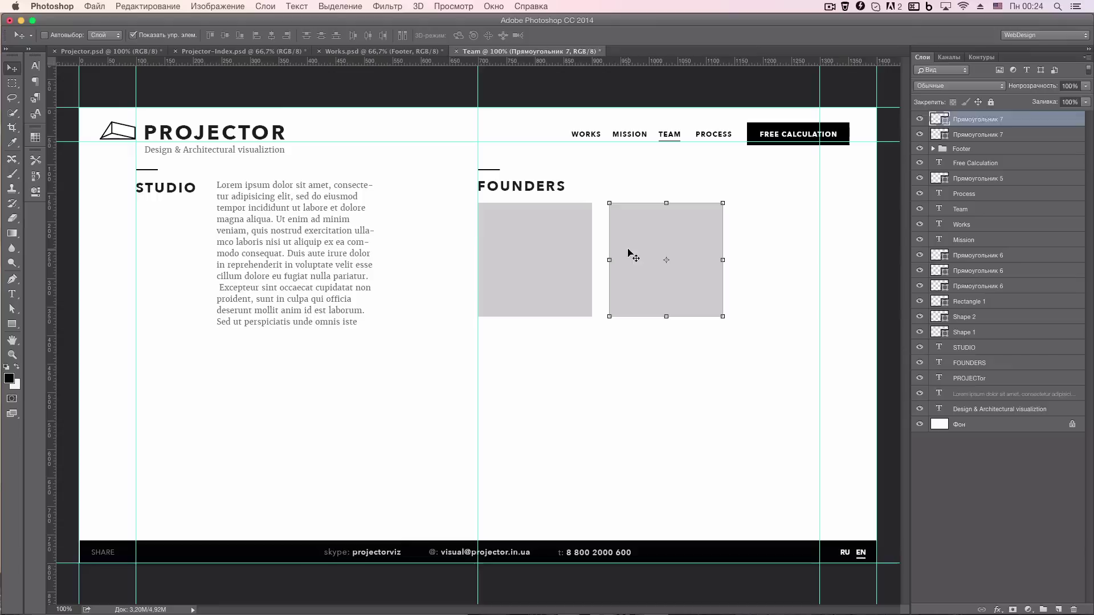
Copy the Lorem text into the right column, shift FOUNDERS left, and start a CONTACTS heading.
{"action": "mouse_move", "coordinate": [285, 251]}
{"action": "left_mouse_down"}
{"action": "mouse_move", "coordinate": [285, 419]}
{"action": "mouse_move", "coordinate": [792, 250]}
{"action": "left_mouse_up"}
{"action": "left_click_drag", "start_coordinate": [666, 381], "coordinate": [602, 381]}
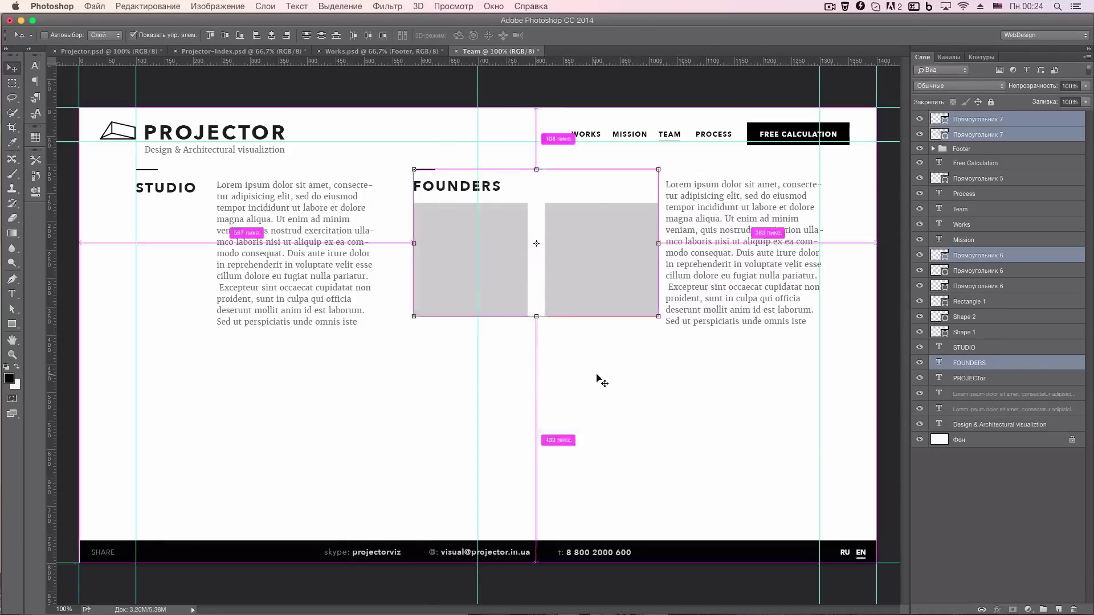
{"action": "left_click_drag", "start_coordinate": [455, 186], "coordinate": [739, 186]}
Type the CONTACTS heading, copy Lorem text beneath it, and move FOUNDERS with its photos below STUDIO.
{"action": "type", "text": "CONTACTS"}
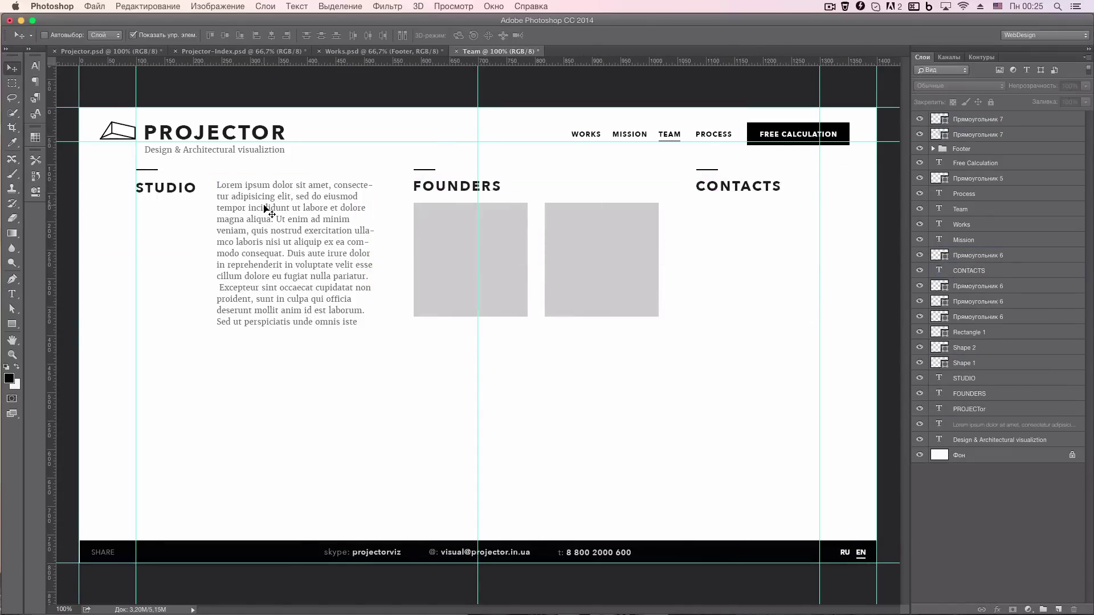
{"action": "left_click_drag", "start_coordinate": [268, 211], "coordinate": [747, 233]}
{"action": "left_click_drag", "start_coordinate": [616, 251], "coordinate": [337, 447]}
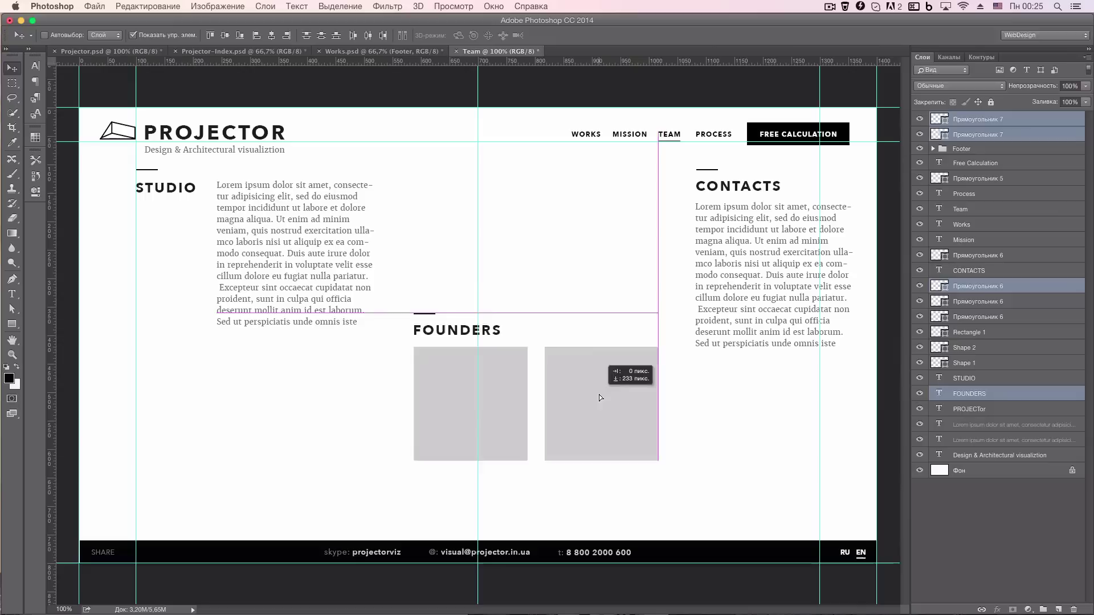
Replace the CONTACTS body text with the studio's contact details and address, then go to the Works document.
{"action": "double_click", "coordinate": [748, 252]}
{"action": "type", "text": "НА"}
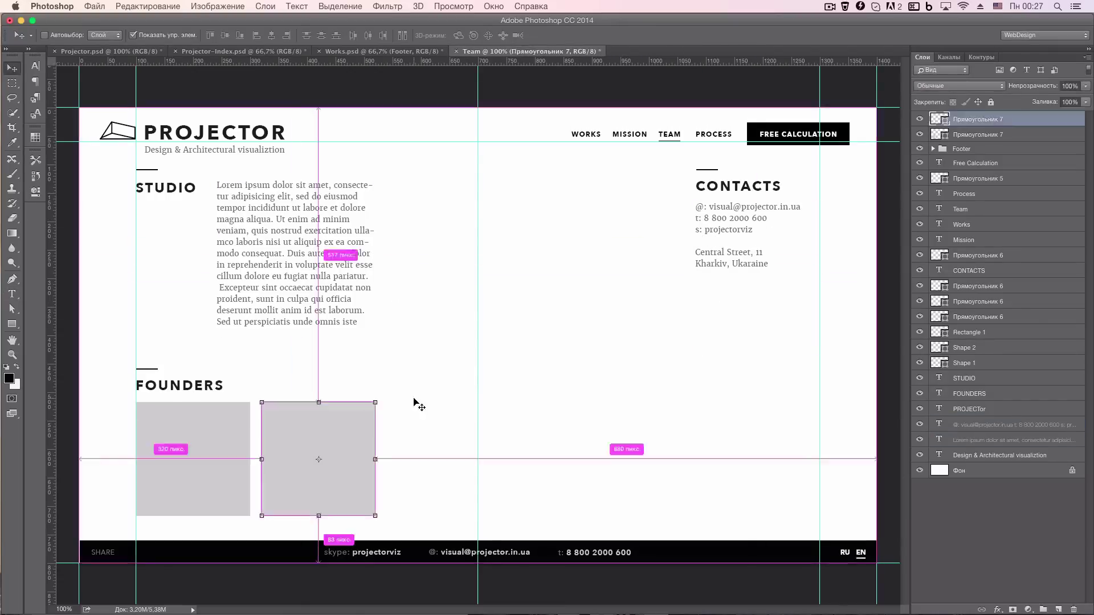
{"action": "key", "text": "ctrl+shift+Tab"}
Bring the NAME/Description caption labels from Works into Team and place them under the founder photos.
{"action": "key", "text": "ctrl+Tab"}
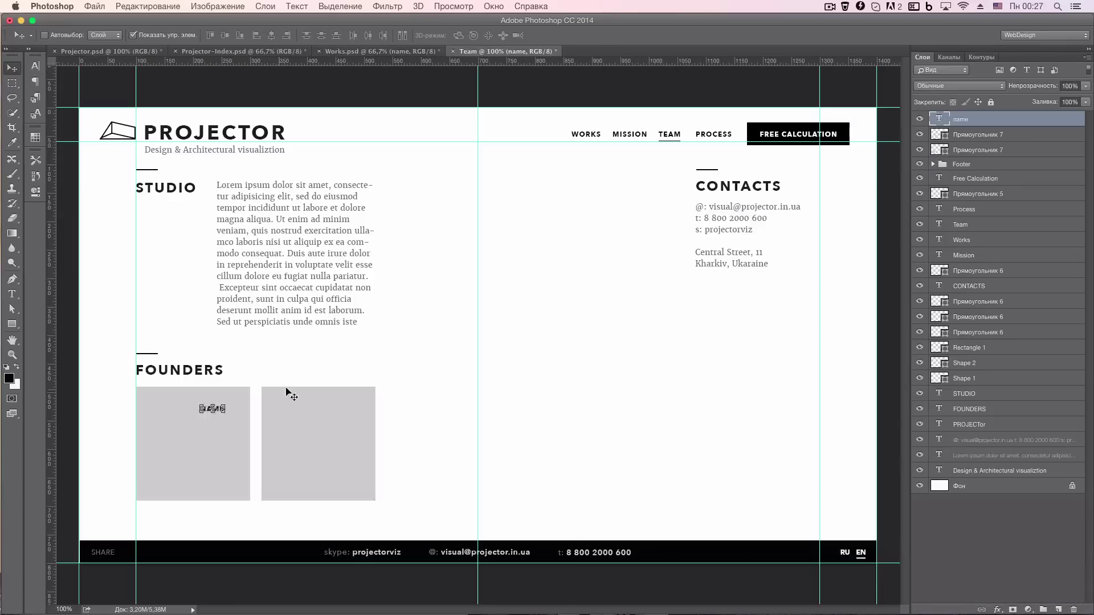
{"action": "key", "text": "ctrl+shift+Tab"}
{"action": "mouse_move", "coordinate": [350, 507]}
{"action": "left_mouse_down"}
{"action": "mouse_move", "coordinate": [334, 503]}
{"action": "mouse_move", "coordinate": [460, 502]}
{"action": "left_mouse_up"}
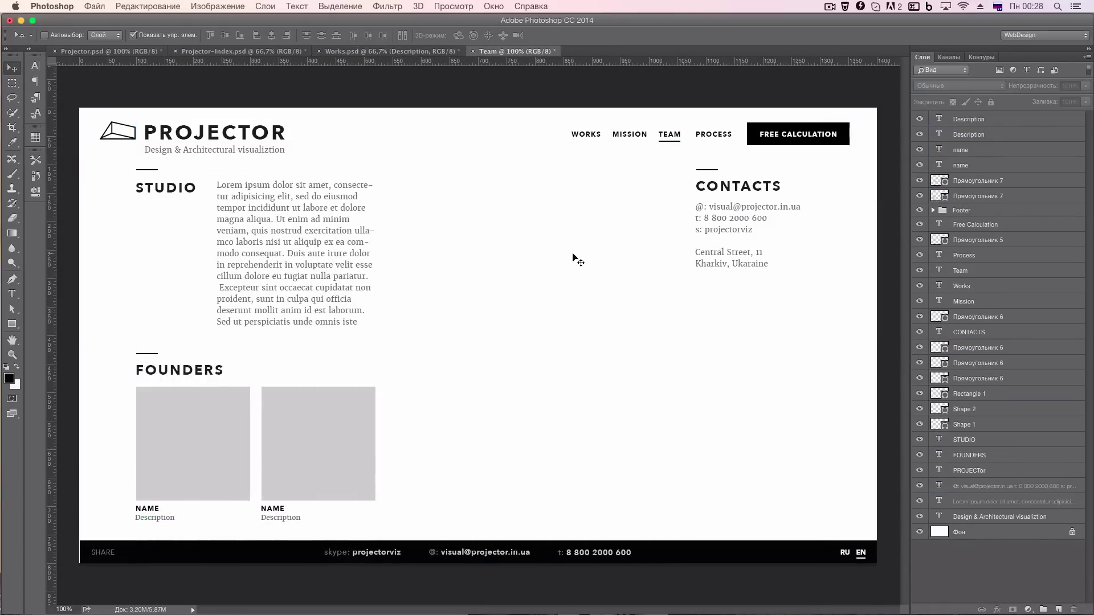
{"action": "key", "text": "Escape"}
{"action": "key", "text": "v"}
Move founder photos and captions beside FOUNDERS, shrink the first photo, and duplicate it into a second column.
{"action": "left_click_drag", "start_coordinate": [121, 357], "coordinate": [201, 357]}
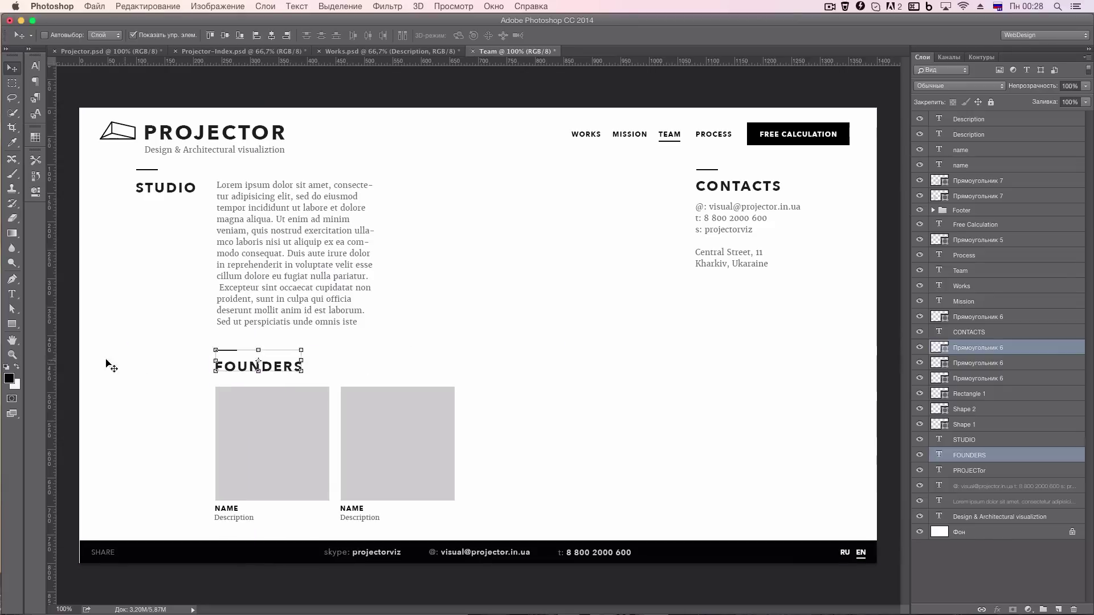
{"action": "left_click_drag", "start_coordinate": [369, 439], "coordinate": [388, 415]}
{"action": "left_click_drag", "start_coordinate": [321, 272], "coordinate": [338, 272]}
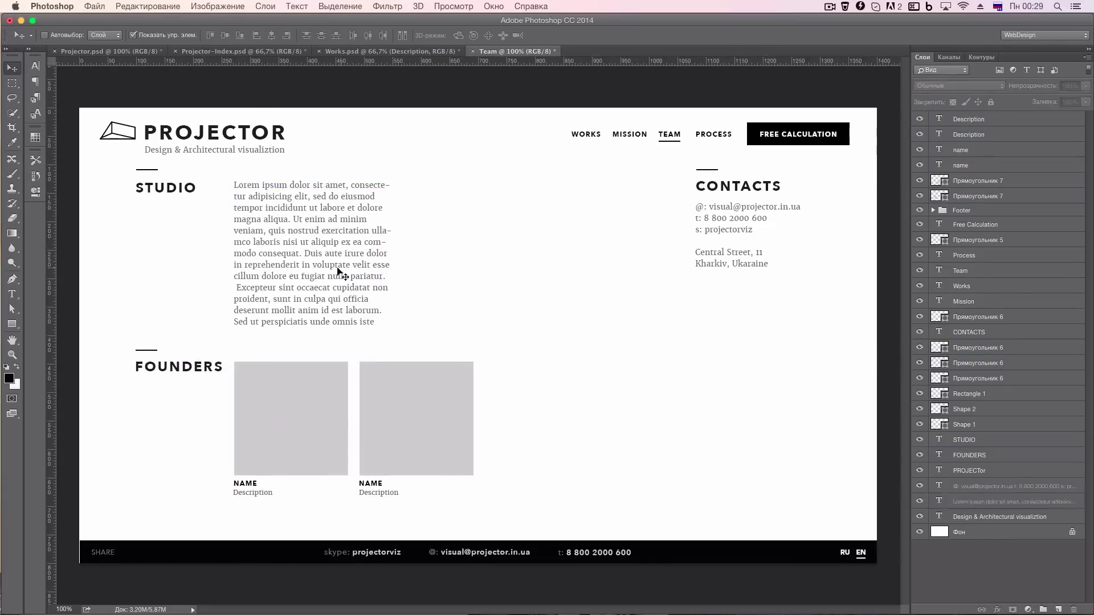
{"action": "left_click_drag", "start_coordinate": [347, 419], "coordinate": [320, 419]}
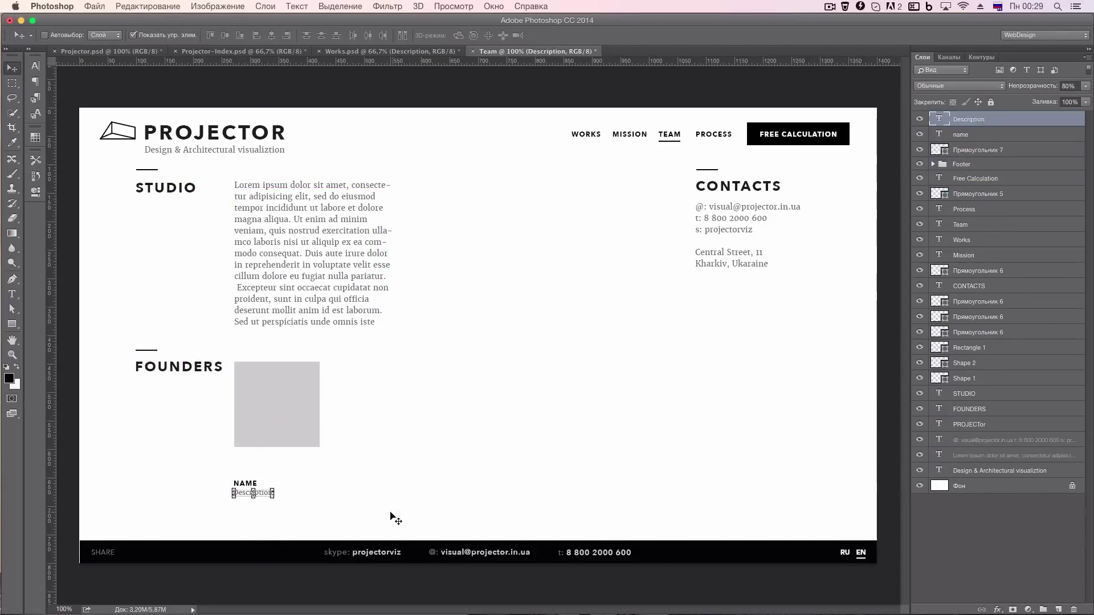
{"action": "left_click_drag", "start_coordinate": [251, 420], "coordinate": [342, 420]}
Shift the Lorem text right, right-align the CONTACTS column, and drag 05-1.jpg from the desktop onto the page.
{"action": "left_click_drag", "start_coordinate": [289, 249], "coordinate": [300, 249]}
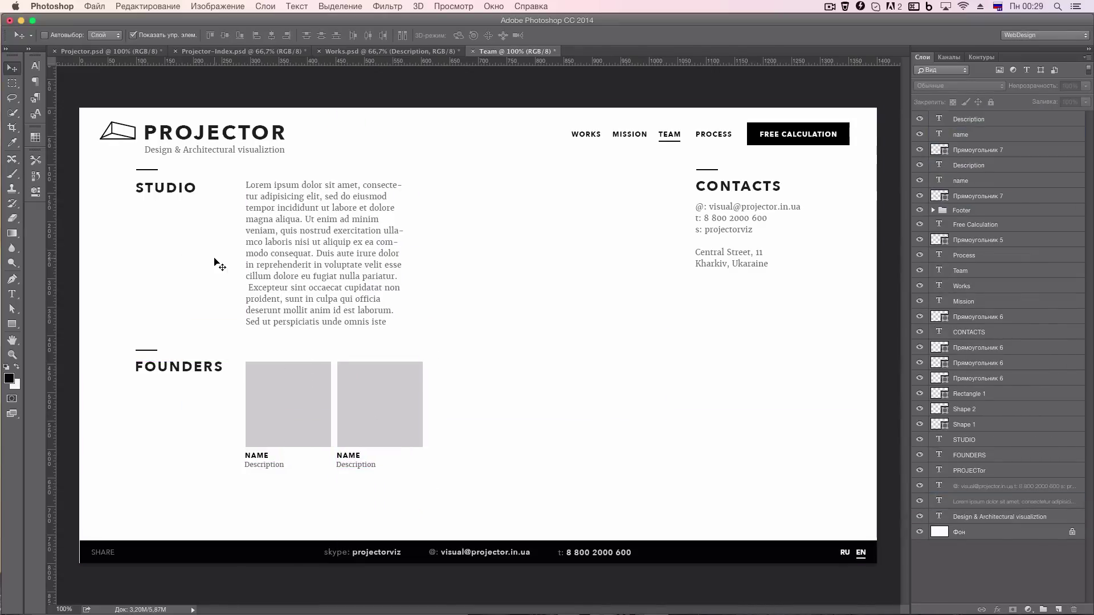
{"action": "mouse_move", "coordinate": [712, 188]}
{"action": "left_mouse_down"}
{"action": "mouse_move", "coordinate": [648, 188]}
{"action": "mouse_move", "coordinate": [712, 188]}
{"action": "left_mouse_up"}
{"action": "key", "text": "shift+Right"}
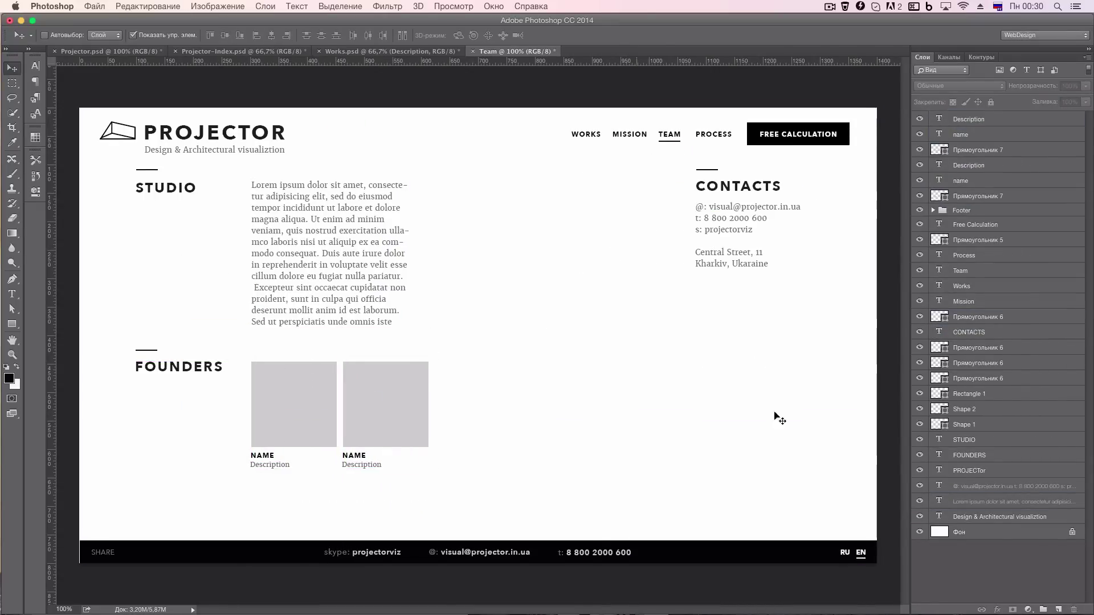
{"action": "key", "text": "F11"}
{"action": "left_click_drag", "start_coordinate": [1006, 295], "coordinate": [479, 336]}
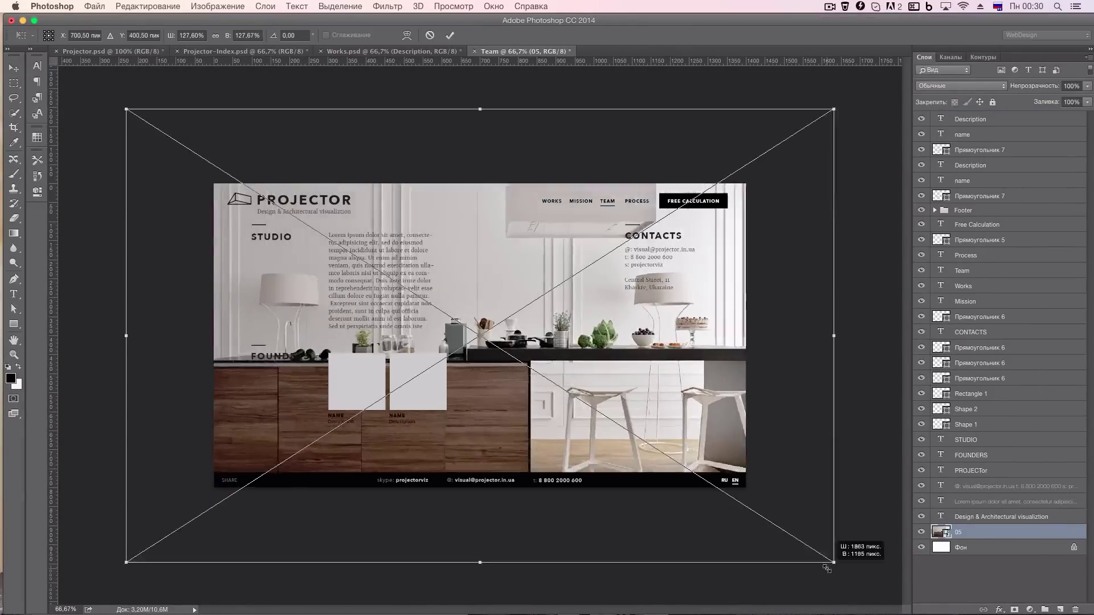
Commit the kitchen photo's placement and apply a 15 px Iris Blur to it.
{"action": "key", "text": "Return"}
{"action": "left_click", "coordinate": [387, 6]}
{"action": "left_click", "coordinate": [661, 304]}
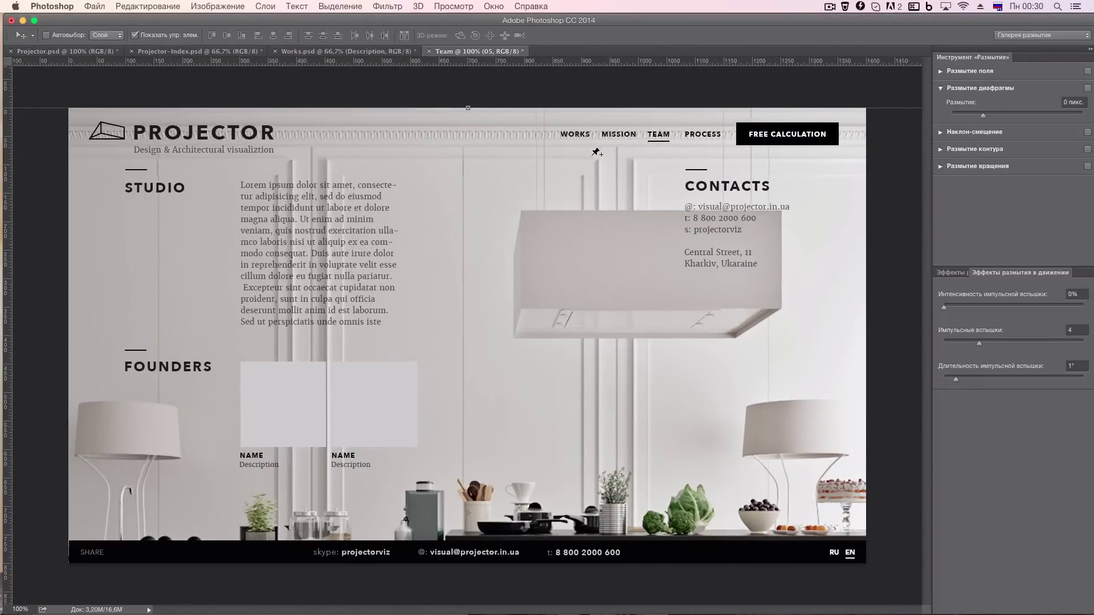
{"action": "left_click_drag", "start_coordinate": [989, 112], "coordinate": [980, 112]}
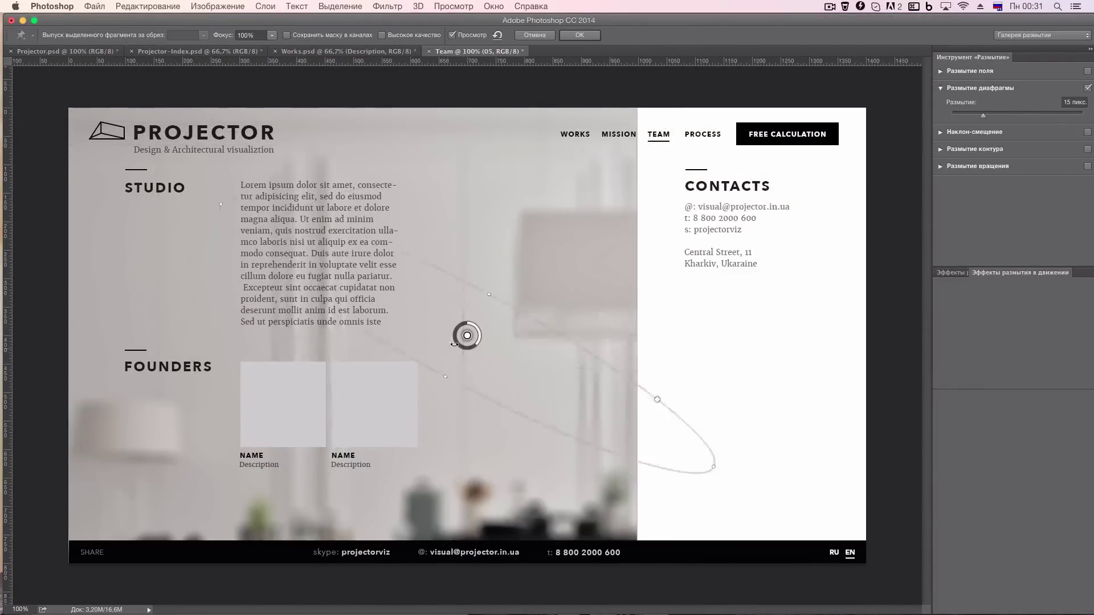
{"action": "left_click_drag", "start_coordinate": [732, 336], "coordinate": [535, 340]}
{"action": "key", "text": "Return"}
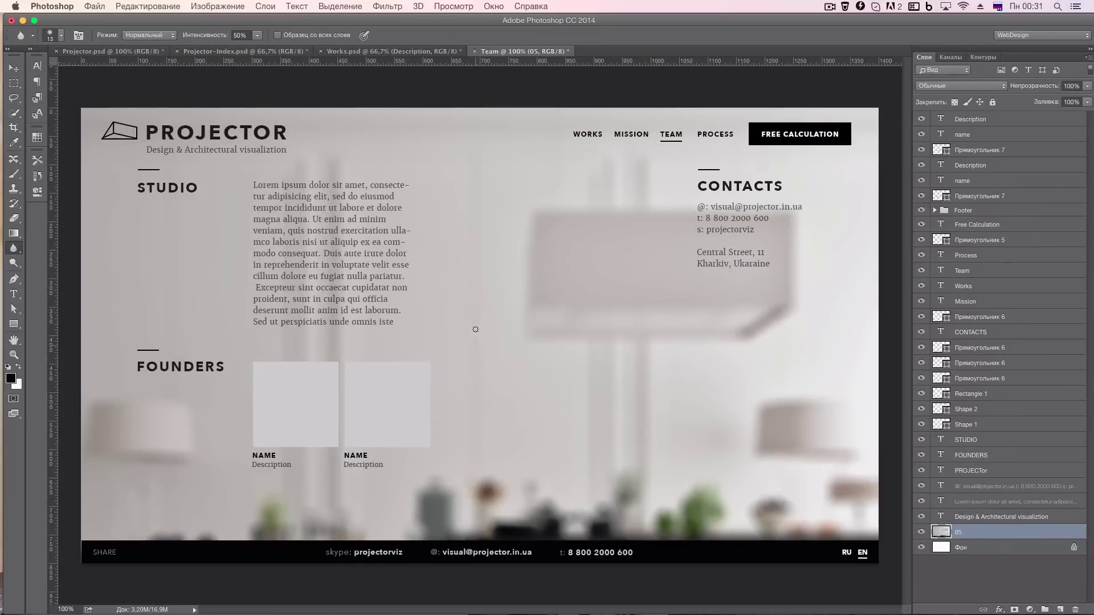
Set the blurred photo's opacity to 90%, select the Footer layers, and save Team.psd.
{"action": "key", "text": "v"}
{"action": "key", "text": "9"}
{"action": "left_click", "coordinate": [934, 210]}
{"action": "left_click", "coordinate": [967, 211]}
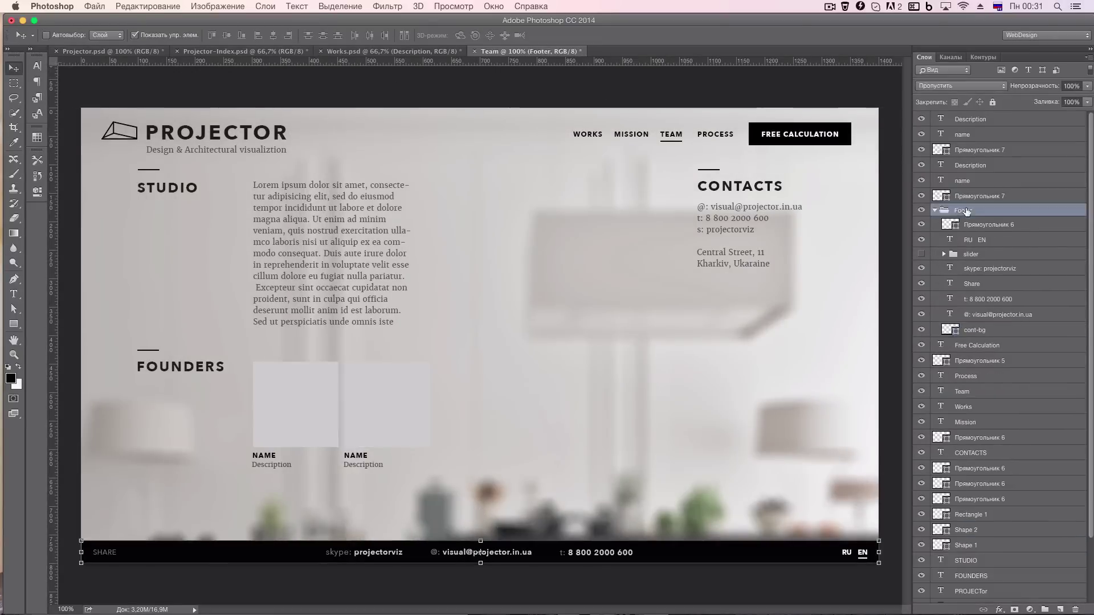
{"action": "key", "text": "ctrl+s"}
{"action": "key", "text": "Return"}
Nudge the PROJECTOR logo slightly up and left, then save and close Team.psd.
{"action": "left_click", "coordinate": [263, 137], "text": "ctrl"}
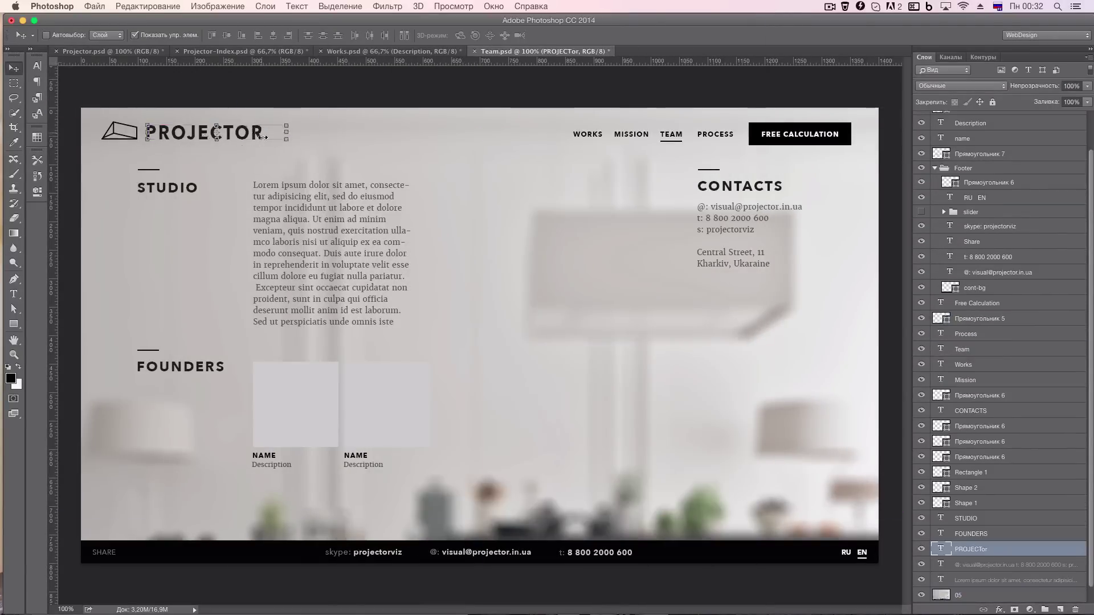
{"action": "left_click_drag", "start_coordinate": [251, 134], "coordinate": [242, 128]}
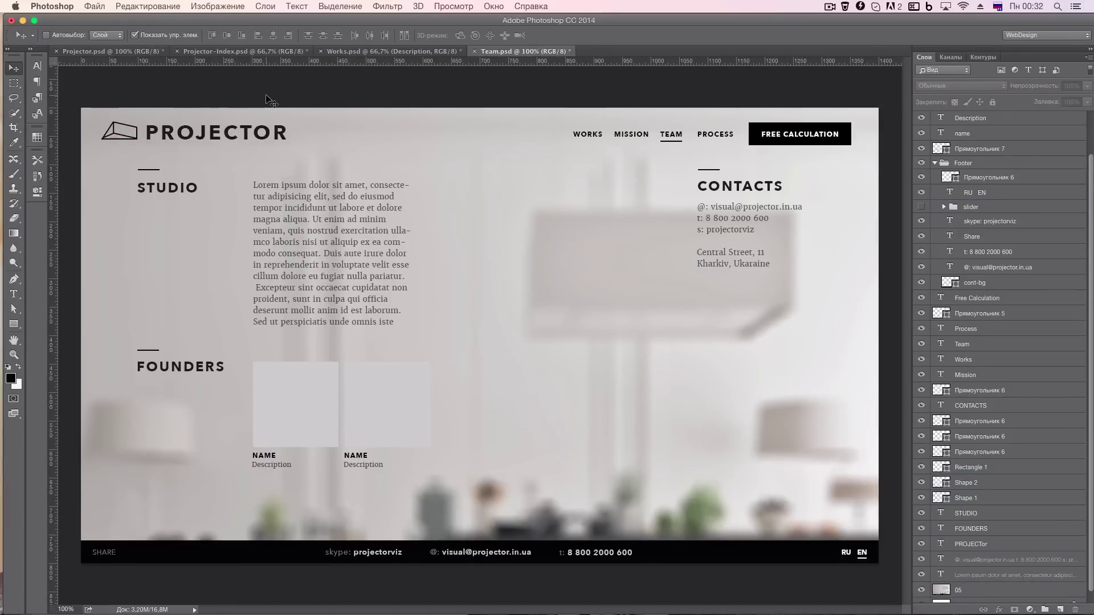
{"action": "key", "text": "cmd+w"}
{"action": "key", "text": "Return"}
{"action": "double_click", "coordinate": [941, 592]}
Set the Works background to light grey and shift the menu to line up with the tiles.
{"action": "double_click", "coordinate": [784, 334]}
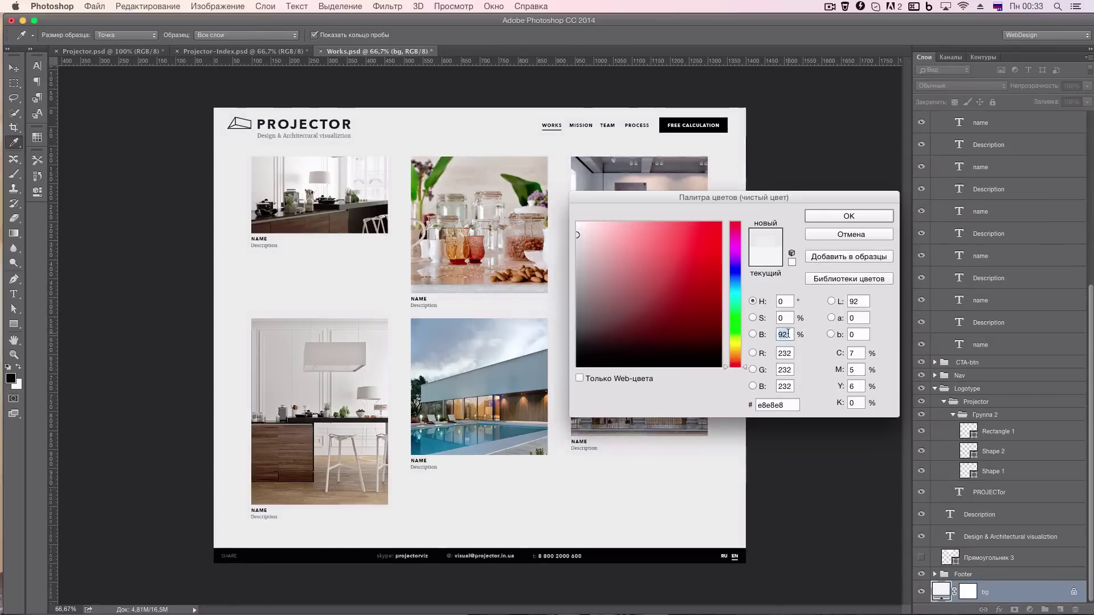
{"action": "key", "text": "Return"}
{"action": "key", "text": "super+1"}
{"action": "scroll", "coordinate": [787, 237], "scroll_direction": "up", "scroll_amount": 5}
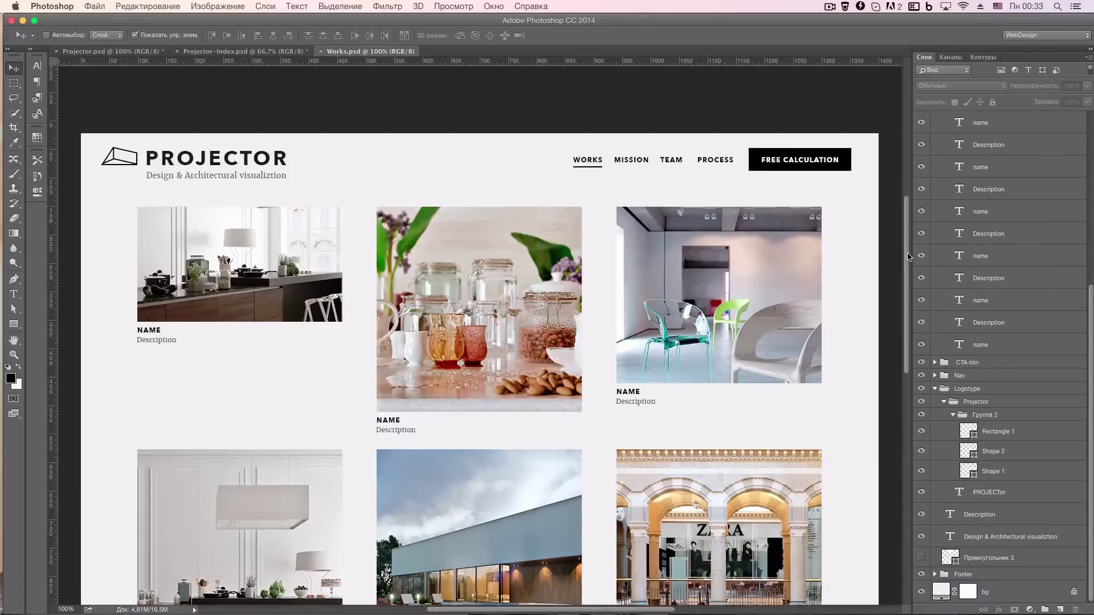
{"action": "scroll", "coordinate": [884, 351], "scroll_direction": "down", "scroll_amount": 5}
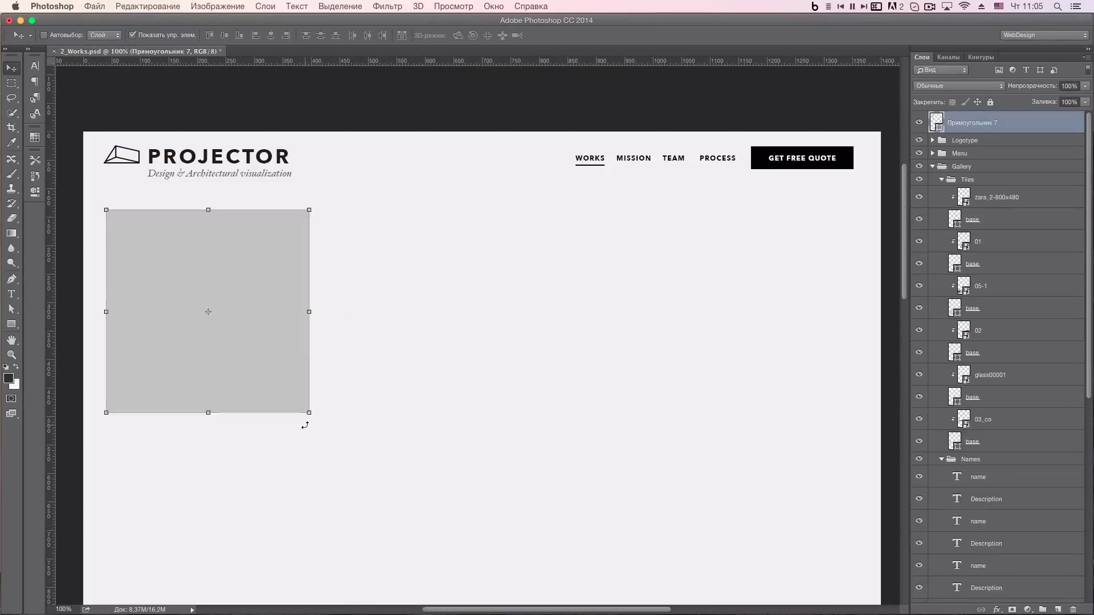
{"action": "left_click_drag", "start_coordinate": [302, 424], "coordinate": [749, 321]}
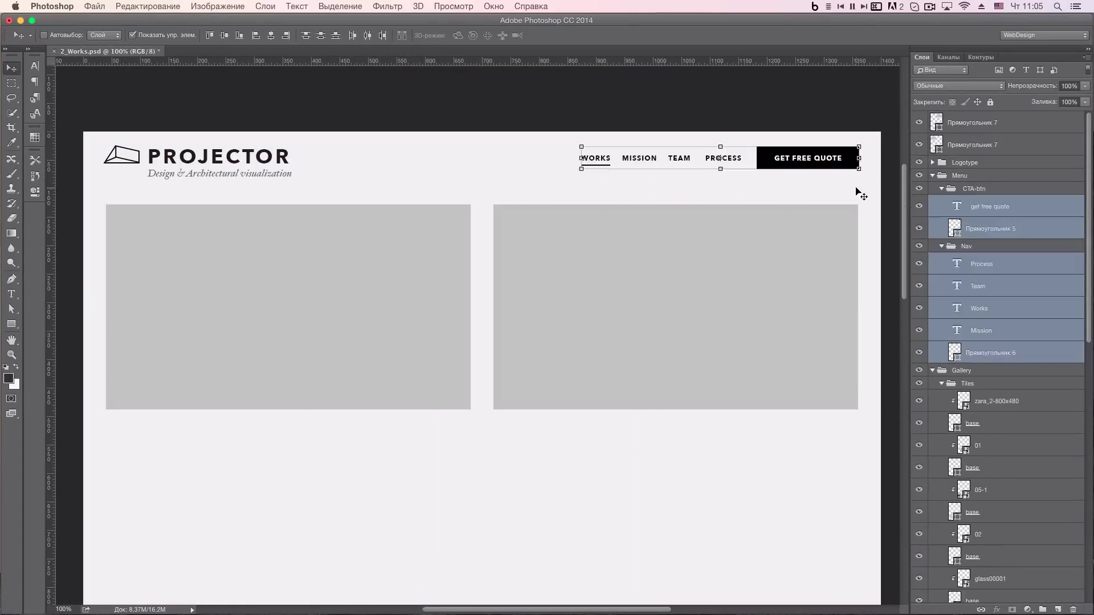
{"action": "left_click", "coordinate": [313, 149], "text": "super"}
{"action": "scroll", "coordinate": [418, 190], "scroll_direction": "down", "scroll_amount": 10}
{"action": "scroll", "coordinate": [427, 222], "scroll_direction": "up", "scroll_amount": 5}
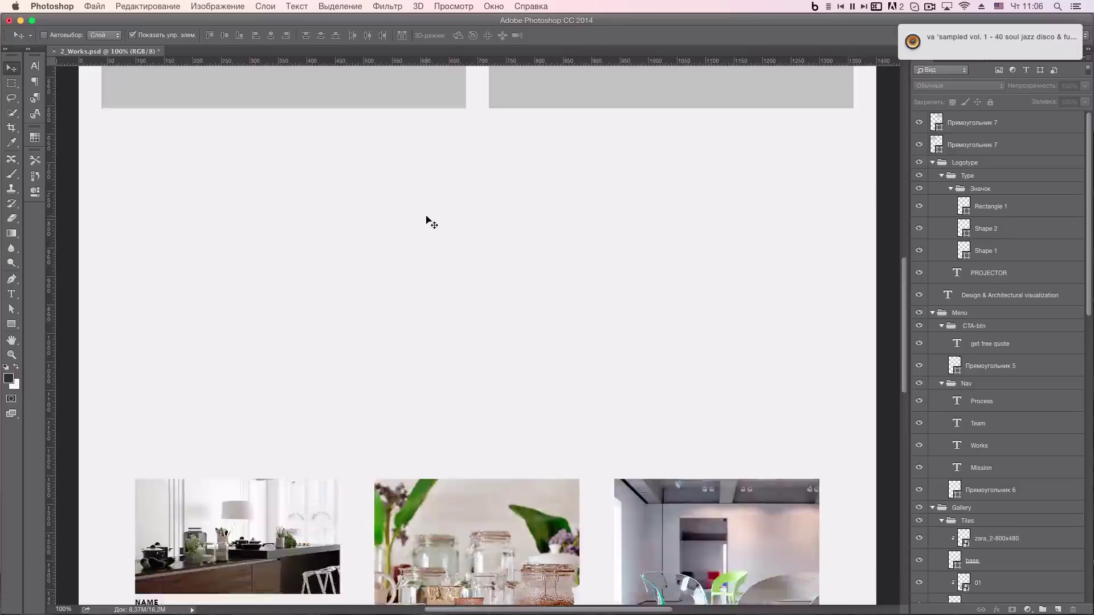
Select the name caption layer and Alt-drag the first top tile into a new row below.
{"action": "key", "text": "super+minus"}
{"action": "left_click", "coordinate": [349, 510], "text": "super"}
{"action": "left_click", "coordinate": [312, 529], "text": "super"}
{"action": "key", "text": "super+plus"}
{"action": "key", "text": "super+minus"}
{"action": "left_click", "coordinate": [439, 310], "text": "super"}
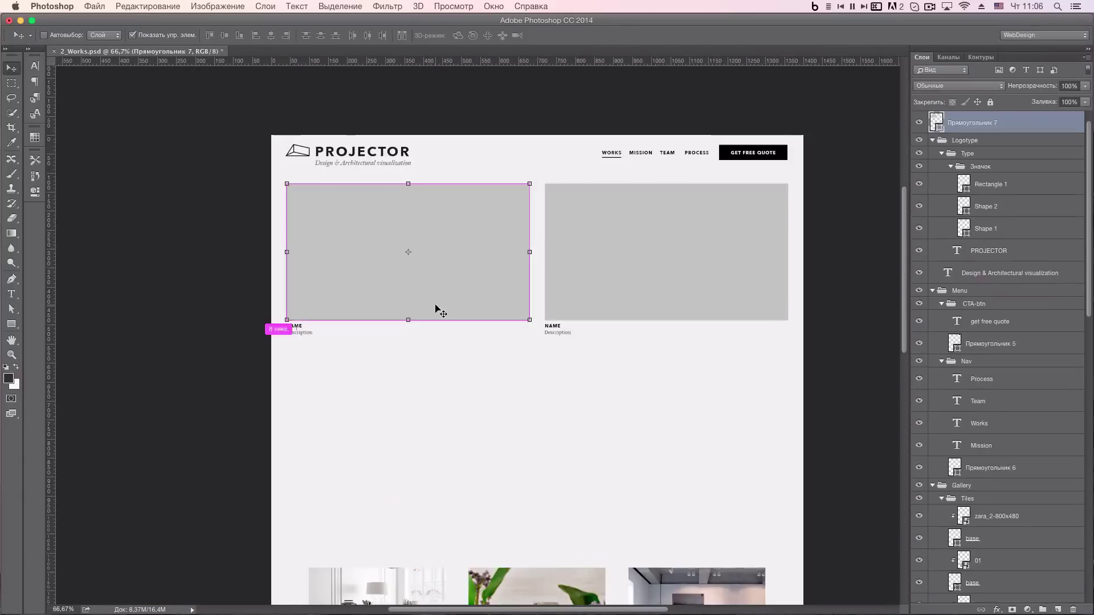
{"action": "mouse_move", "coordinate": [440, 310]}
{"action": "left_mouse_down"}
{"action": "mouse_move", "coordinate": [442, 429]}
{"action": "mouse_move", "coordinate": [484, 436]}
{"action": "left_mouse_up"}
{"action": "key", "text": "super+plus"}
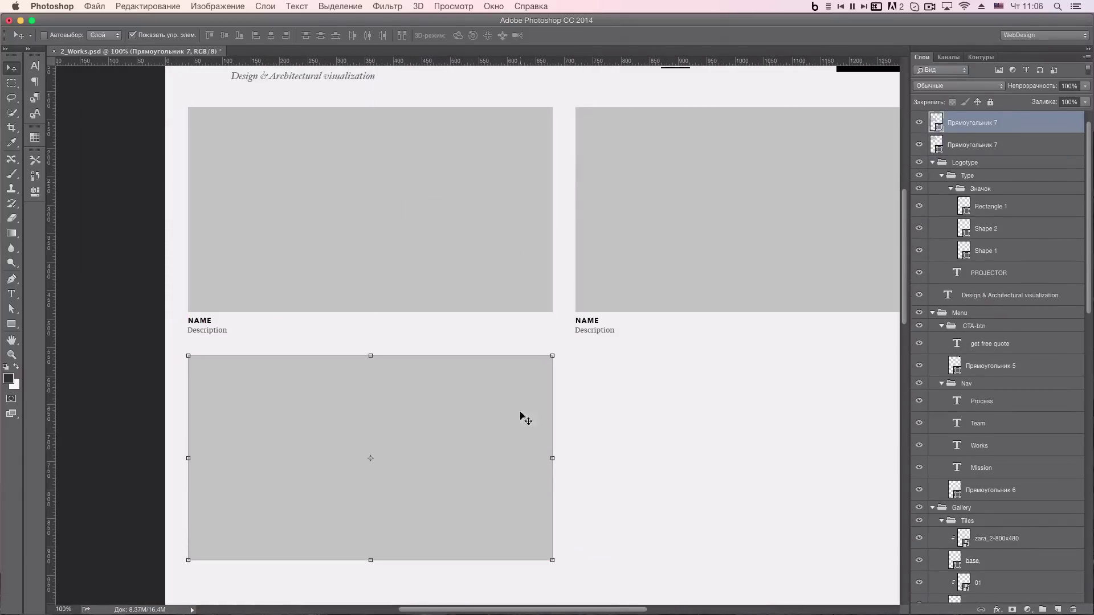
Work out tile sizes with a calculator, narrow the new tile to quarter width, and duplicate it beside.
{"action": "left_click", "coordinate": [1076, 6]}
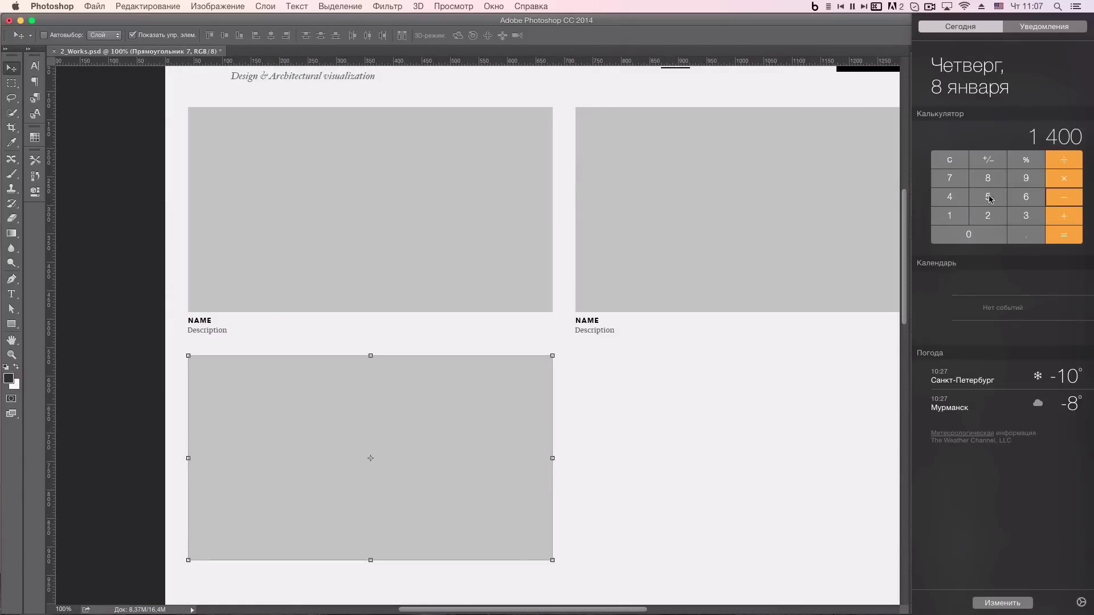
{"action": "left_click", "coordinate": [553, 458]}
{"action": "left_click_drag", "start_coordinate": [553, 458], "coordinate": [361, 458]}
{"action": "scroll", "coordinate": [399, 451], "scroll_direction": "down", "scroll_amount": 3}
{"action": "scroll", "coordinate": [399, 450], "scroll_direction": "left", "scroll_amount": 3}
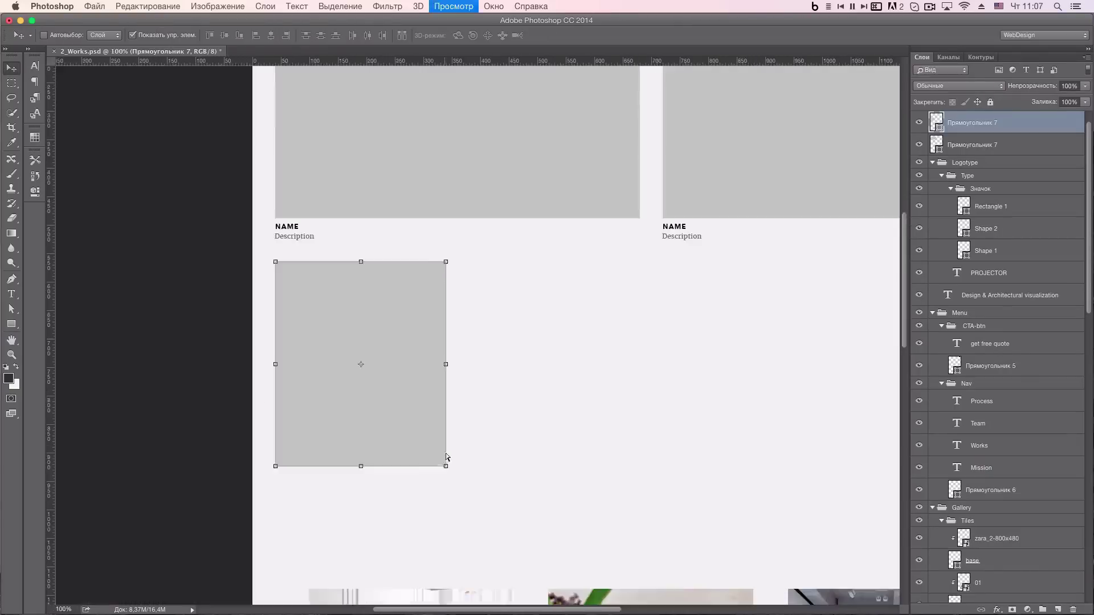
{"action": "mouse_move", "coordinate": [359, 376]}
{"action": "left_mouse_down"}
{"action": "mouse_move", "coordinate": [530, 376]}
{"action": "mouse_move", "coordinate": [818, 312]}
{"action": "left_mouse_up"}
Shorten the third and fourth second-row tiles and copy a caption under the first one.
{"action": "key", "text": "super+minus"}
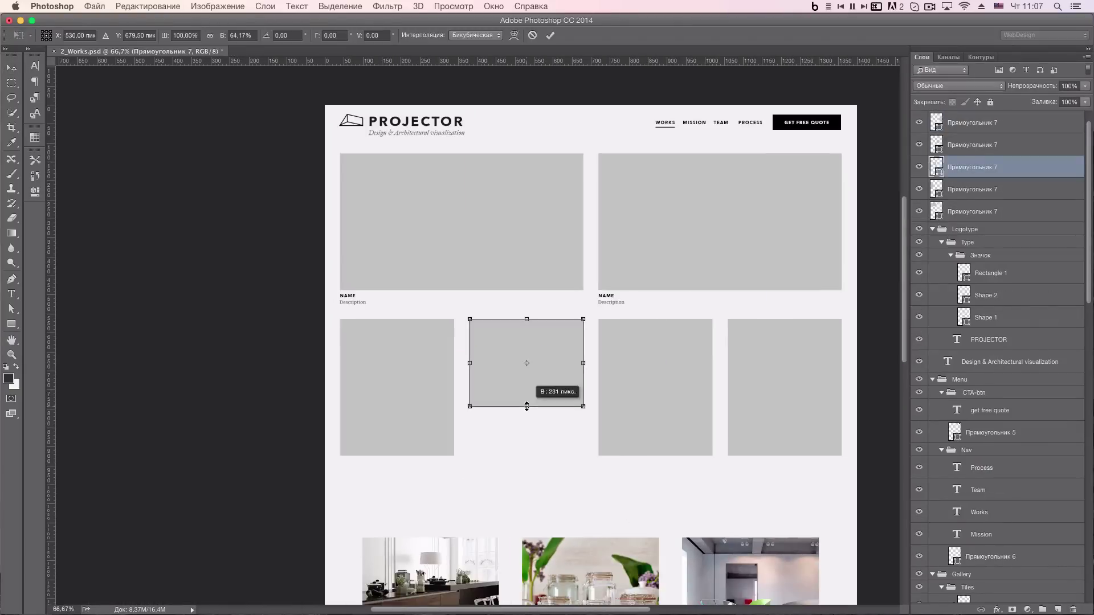
{"action": "key", "text": "super+t"}
{"action": "left_click_drag", "start_coordinate": [656, 456], "coordinate": [660, 426]}
{"action": "key", "text": "Return"}
{"action": "left_click_drag", "start_coordinate": [784, 454], "coordinate": [785, 387]}
{"action": "left_click_drag", "start_coordinate": [348, 299], "coordinate": [401, 470], "text": "alt"}
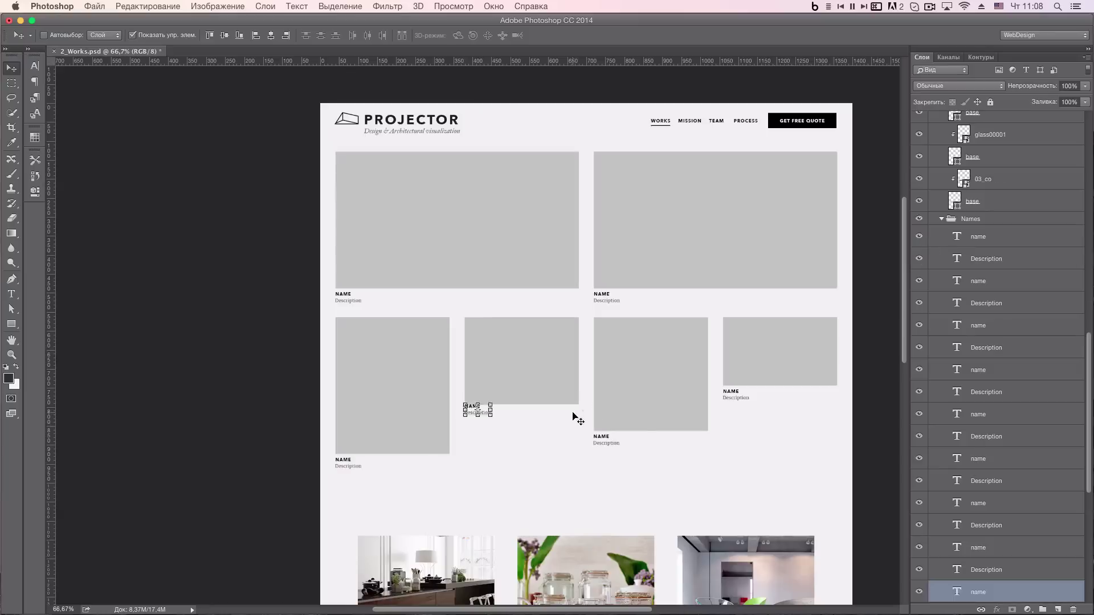
Raise the 03_co kitchen photo above the first top tile and scale it to fill it.
{"action": "key", "text": "super+minus"}
{"action": "key", "text": "super+shift+bracketright"}
{"action": "left_click_drag", "start_coordinate": [436, 214], "coordinate": [446, 163]}
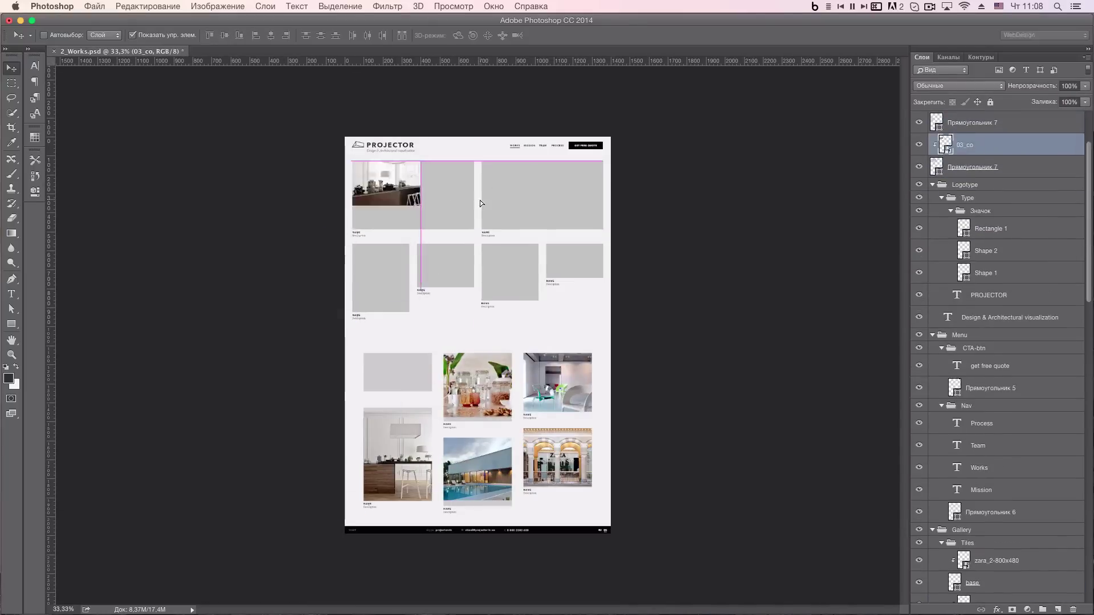
{"action": "key", "text": "super+plus"}
{"action": "left_click_drag", "start_coordinate": [473, 433], "coordinate": [470, 468]}
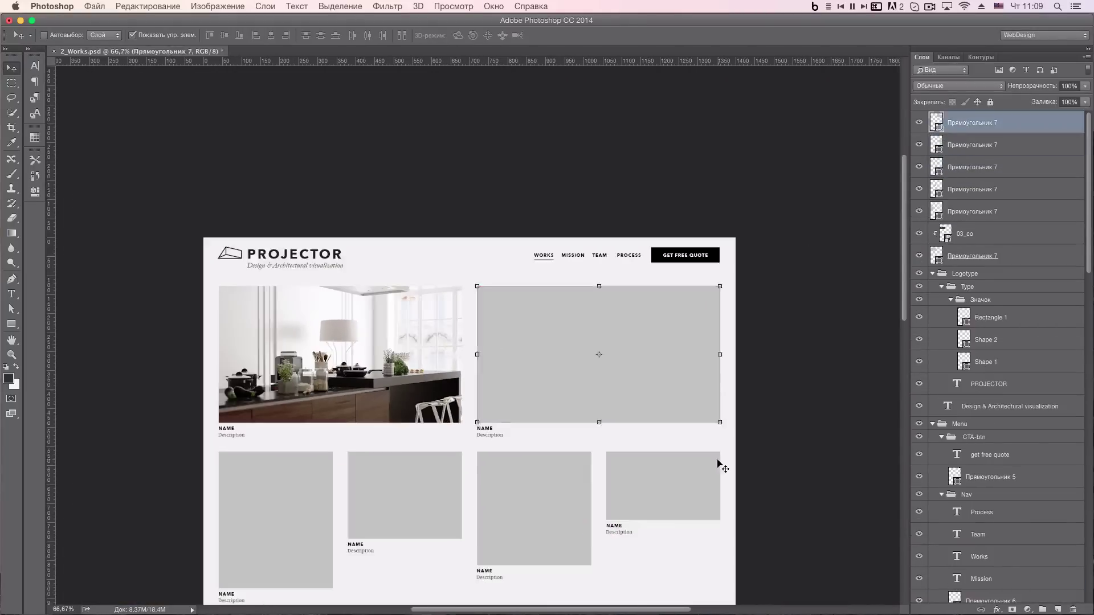
Move the zara_2-800x480 arcade photo into the top-right tile and scale it to fit.
{"action": "scroll", "coordinate": [570, 342], "scroll_direction": "down", "scroll_amount": 3}
{"action": "left_click", "coordinate": [997, 415]}
{"action": "scroll", "coordinate": [667, 276], "scroll_direction": "up", "scroll_amount": 3}
{"action": "left_click_drag", "start_coordinate": [667, 277], "coordinate": [628, 194]}
{"action": "key", "text": "super+shift+bracketright"}
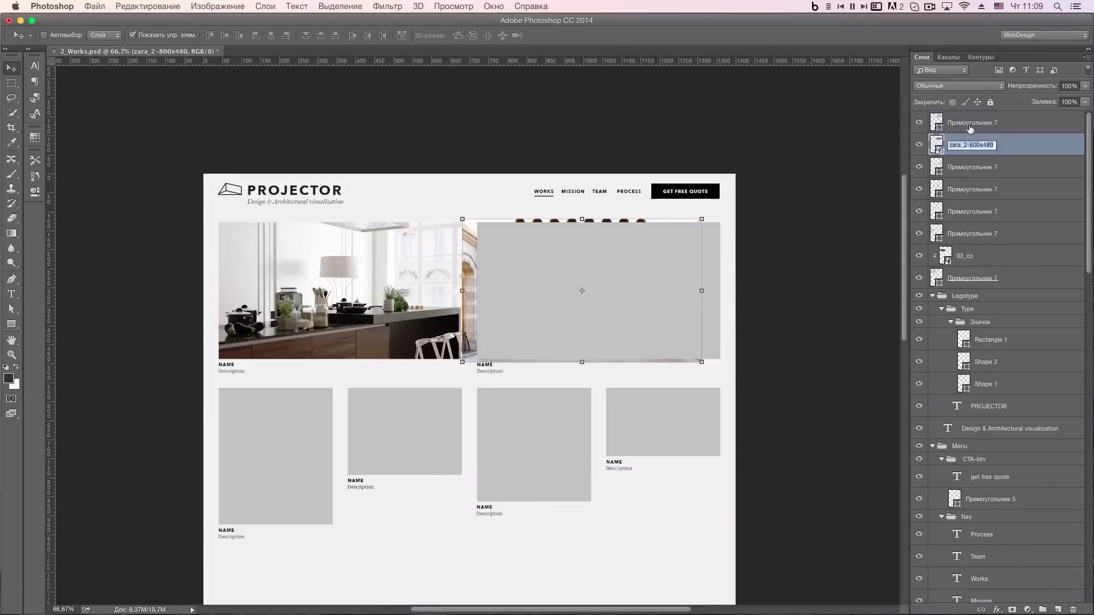
{"action": "left_click_drag", "start_coordinate": [706, 367], "coordinate": [721, 369]}
{"action": "key", "text": "super+plus"}
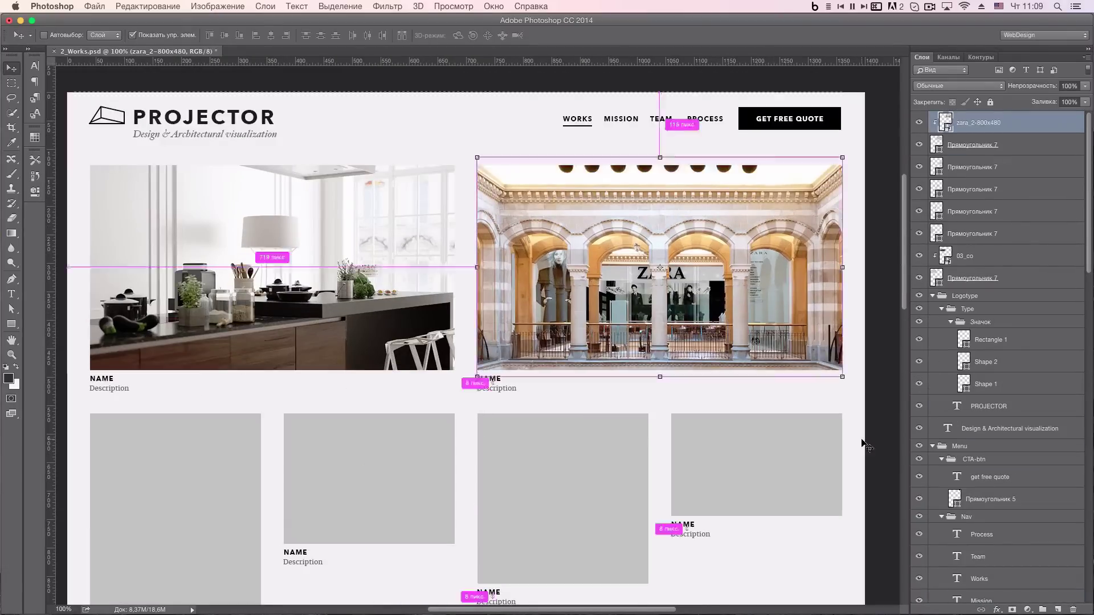
{"action": "key", "text": "super+minus"}
{"action": "key", "text": "super+minus"}
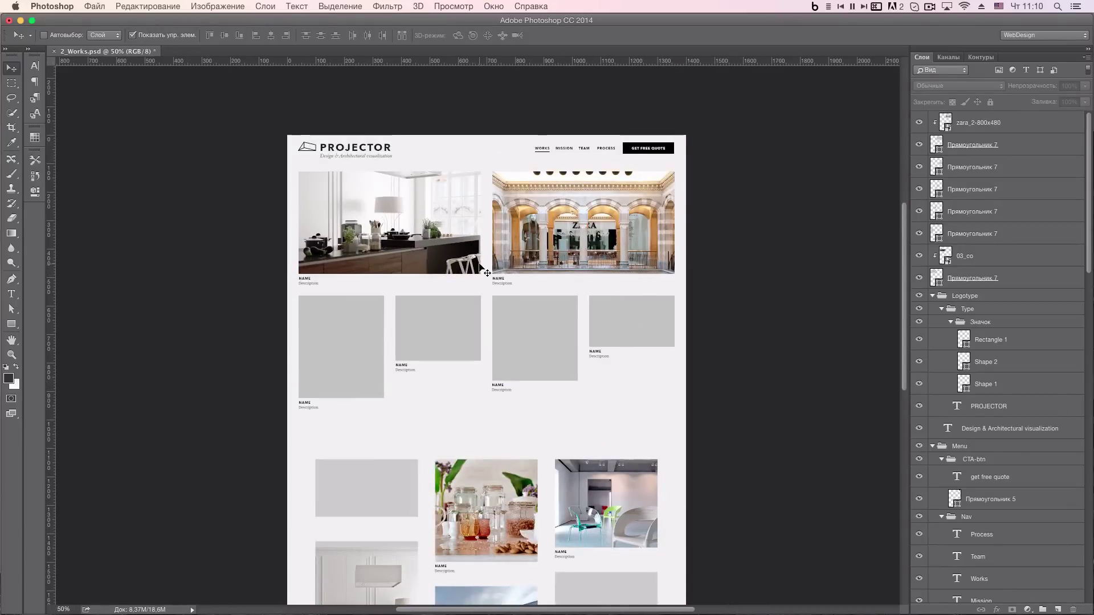
Raise the glass jars photo above the tiles, move it into place and resize it.
{"action": "scroll", "coordinate": [487, 273], "scroll_direction": "down", "scroll_amount": 3}
{"action": "left_click", "coordinate": [486, 315], "text": "super"}
{"action": "key", "text": "super+shift+bracketright"}
{"action": "left_click_drag", "start_coordinate": [485, 314], "coordinate": [542, 154]}
{"action": "key", "text": "super+t"}
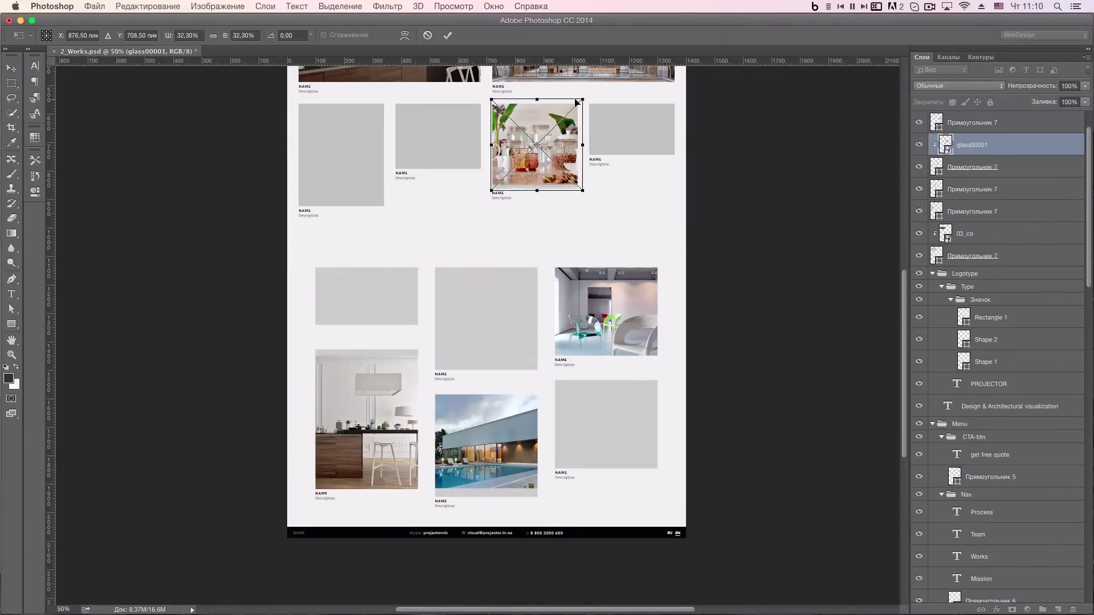
{"action": "key", "text": "Return"}
Raise pool photo 01 in the layer stack and move it into the fourth tile.
{"action": "left_click", "coordinate": [486, 445], "text": "super"}
{"action": "key", "text": "super+shift+bracketright"}
{"action": "left_click_drag", "start_coordinate": [486, 446], "coordinate": [545, 297]}
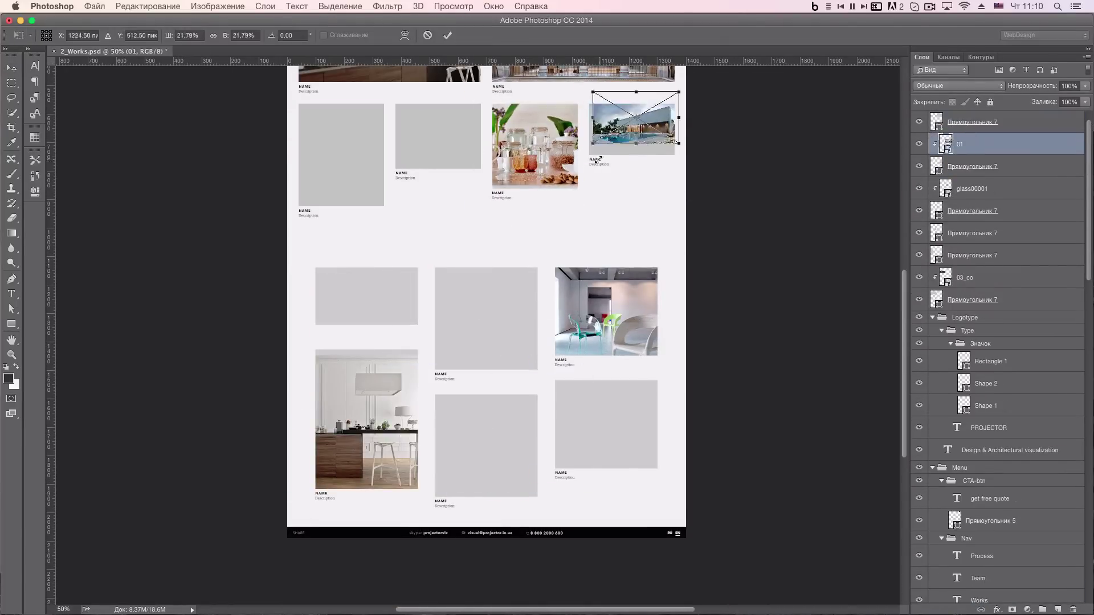
{"action": "key", "text": "Return"}
Raise the 05-1 kitchen island photo and fit it into the second tile.
{"action": "left_click", "coordinate": [367, 419], "text": "super"}
{"action": "key", "text": "super+shift+bracketright"}
{"action": "left_click_drag", "start_coordinate": [367, 419], "coordinate": [395, 167]}
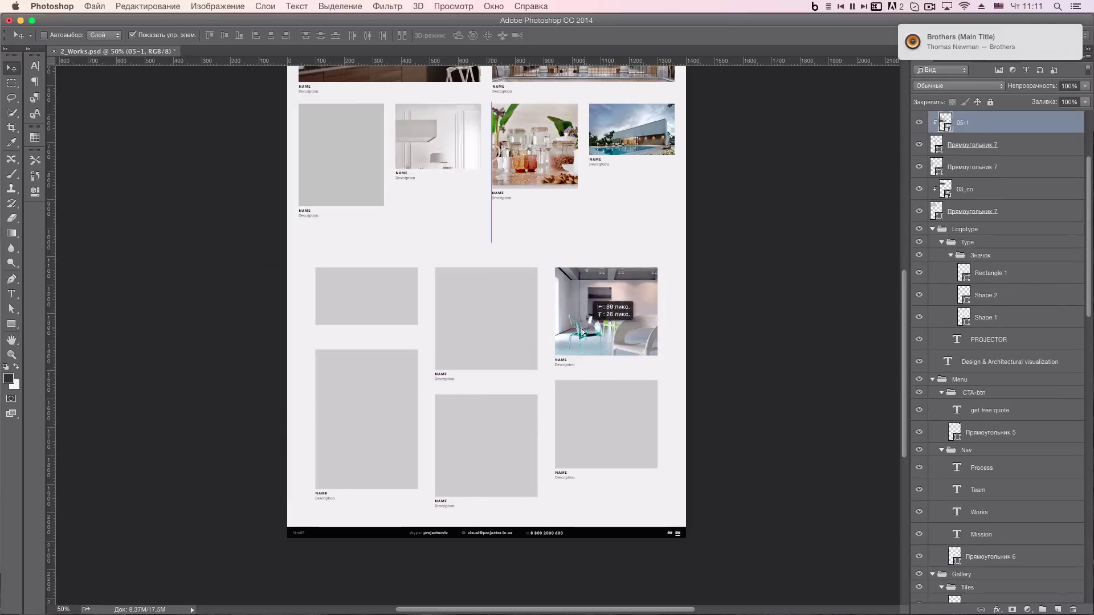
{"action": "key", "text": "super+t"}
{"action": "left_click", "coordinate": [391, 183], "text": "super"}
{"action": "key", "text": "super+plus"}
{"action": "scroll", "coordinate": [410, 274], "scroll_direction": "up", "scroll_amount": 5}
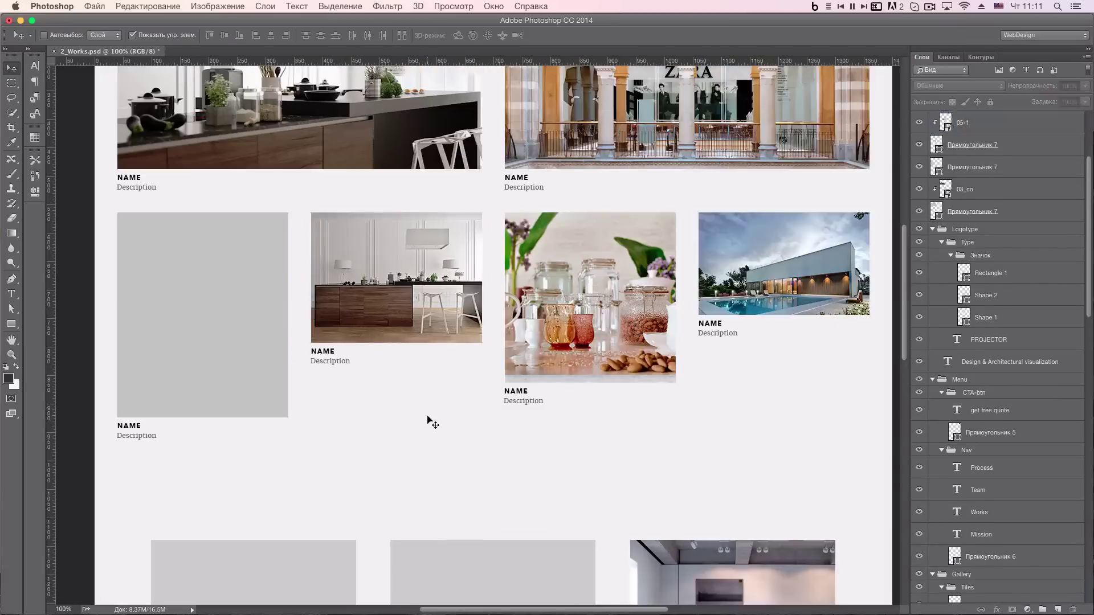
{"action": "key", "text": "super+minus"}
Move the chair photo above the first second-row tile.
{"action": "left_click_drag", "start_coordinate": [970, 179], "coordinate": [970, 183]}
{"action": "left_click_drag", "start_coordinate": [601, 399], "coordinate": [335, 242]}
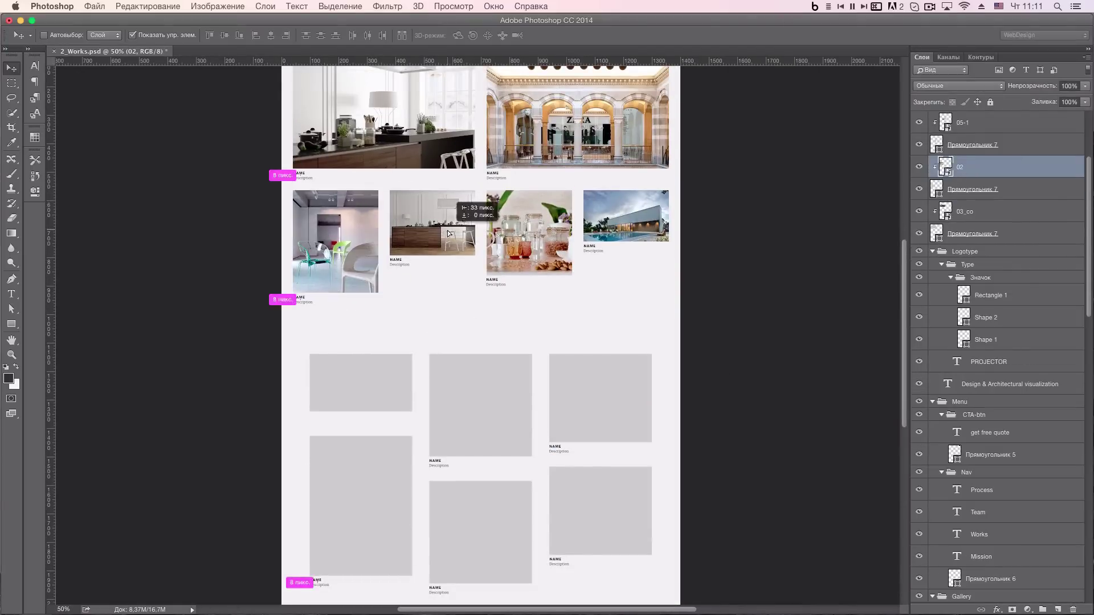
{"action": "scroll", "coordinate": [339, 379], "scroll_direction": "down", "scroll_amount": 3}
{"action": "scroll", "coordinate": [611, 387], "scroll_direction": "up", "scroll_amount": 5}
Extend the grid by duplicating the pool, jars, chair and kitchen tiles into lower rows.
{"action": "mouse_move", "coordinate": [626, 284]}
{"action": "left_mouse_down"}
{"action": "mouse_move", "coordinate": [311, 398]}
{"action": "mouse_move", "coordinate": [341, 399]}
{"action": "left_mouse_up"}
{"action": "key", "text": "super+plus"}
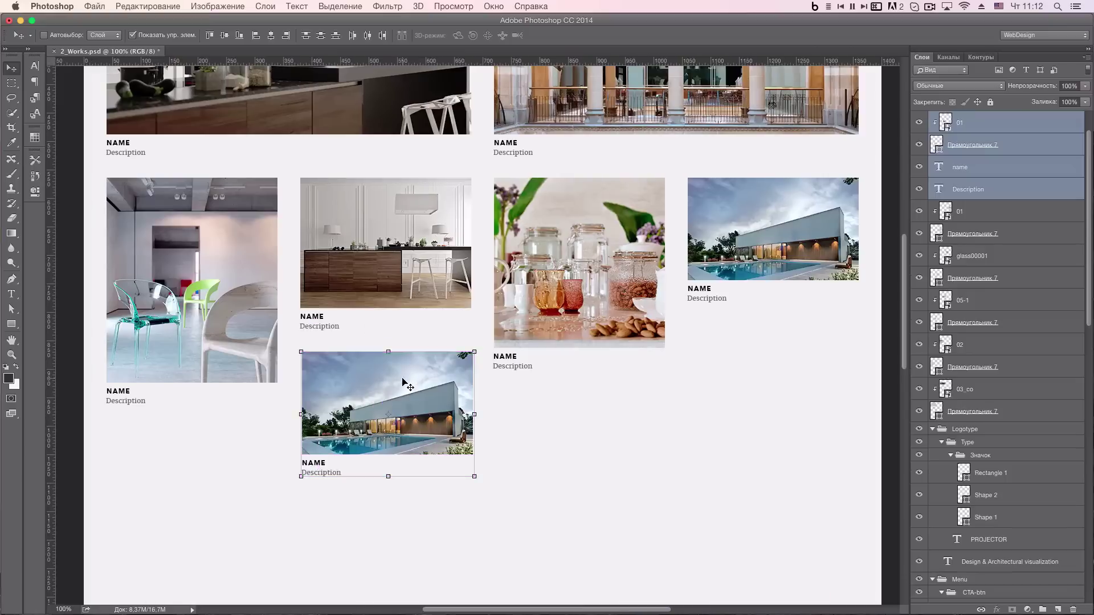
{"action": "left_click_drag", "start_coordinate": [50, 329], "coordinate": [302, 329]}
{"action": "left_click_drag", "start_coordinate": [570, 274], "coordinate": [182, 522]}
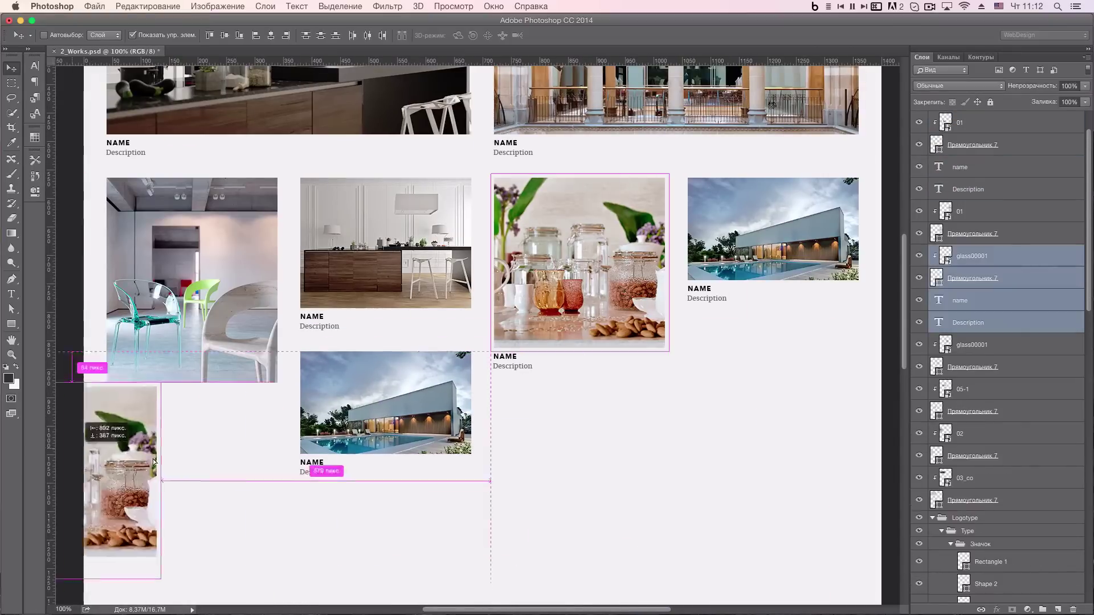
{"action": "left_click_drag", "start_coordinate": [188, 285], "coordinate": [575, 499]}
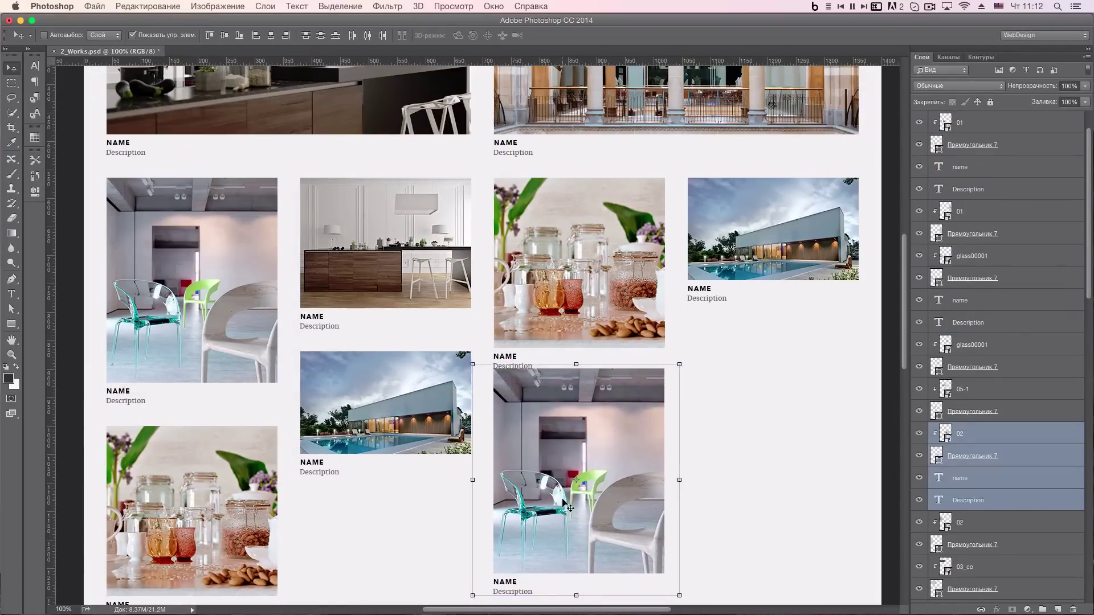
{"action": "left_click_drag", "start_coordinate": [359, 270], "coordinate": [747, 409]}
{"action": "key", "text": "super+minus"}
Deselect all layers and crop the canvas height to end at the footer.
{"action": "key", "text": "super+minus"}
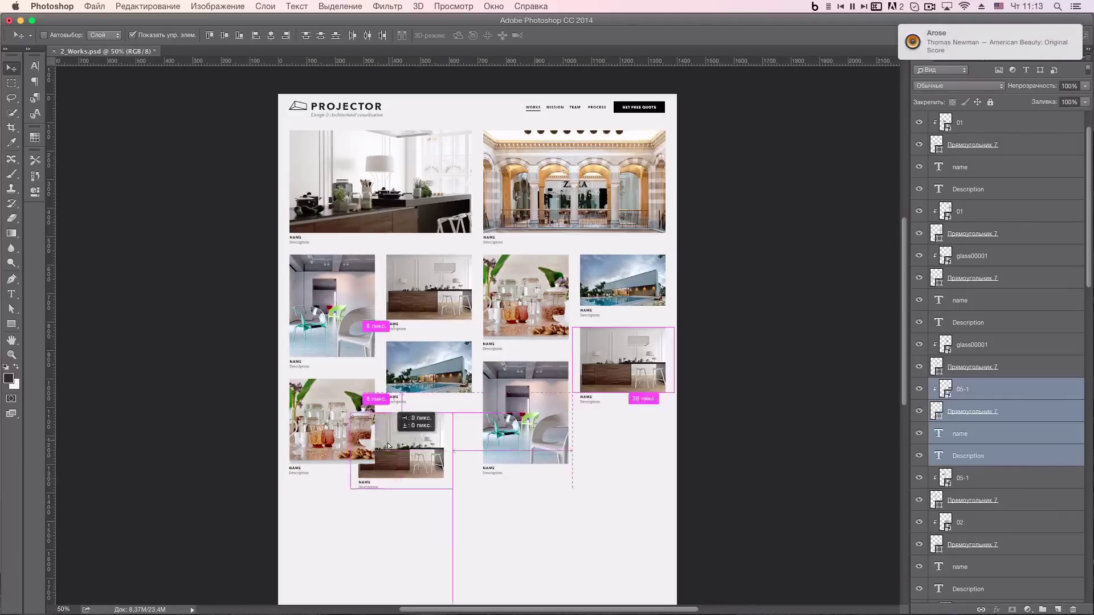
{"action": "key", "text": "super+plus"}
{"action": "key", "text": "super+plus"}
{"action": "scroll", "coordinate": [823, 532], "scroll_direction": "up", "scroll_amount": 5}
{"action": "key", "text": "super+alt+a"}
{"action": "scroll", "coordinate": [823, 533], "scroll_direction": "down", "scroll_amount": 5}
{"action": "key", "text": "super+minus"}
{"action": "key", "text": "super+minus"}
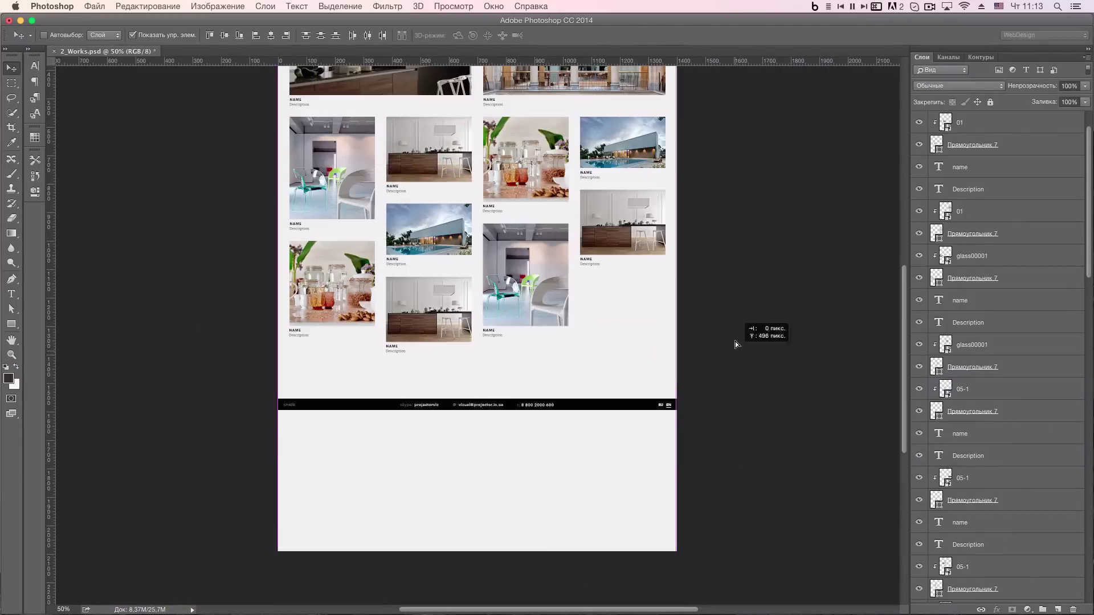
{"action": "key", "text": "super+plus"}
{"action": "key", "text": "c"}
{"action": "left_click_drag", "start_coordinate": [477, 552], "coordinate": [477, 379]}
{"action": "key", "text": "Return"}
Centre the NAME and Description captions under the middle, bottom-row and fourth-column tiles.
{"action": "key", "text": "v"}
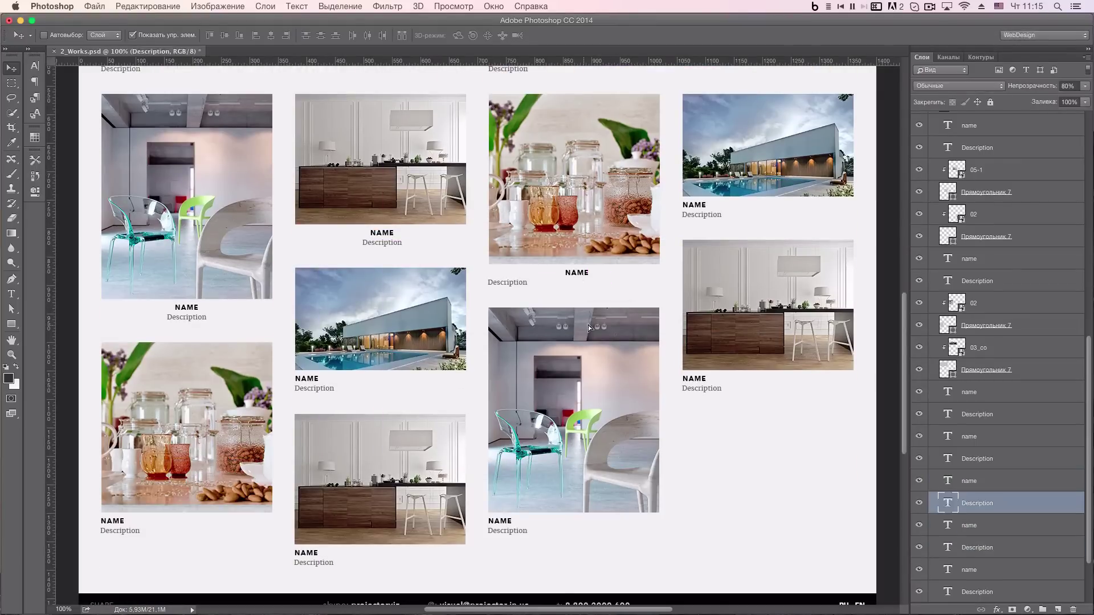
{"action": "left_click_drag", "start_coordinate": [692, 248], "coordinate": [767, 247]}
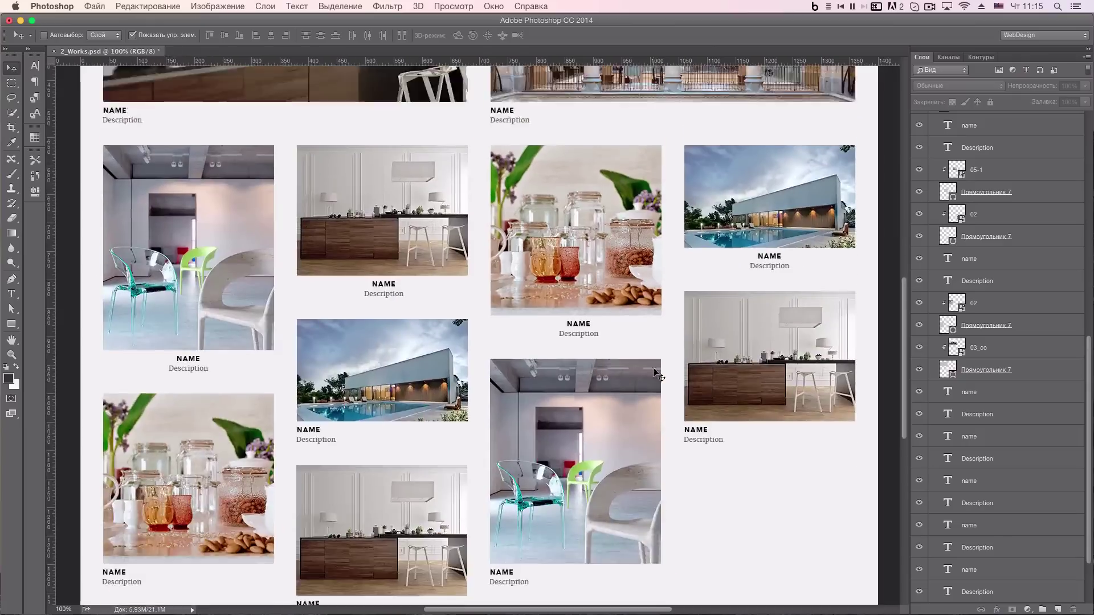
{"action": "scroll", "coordinate": [639, 336], "scroll_direction": "down", "scroll_amount": 10}
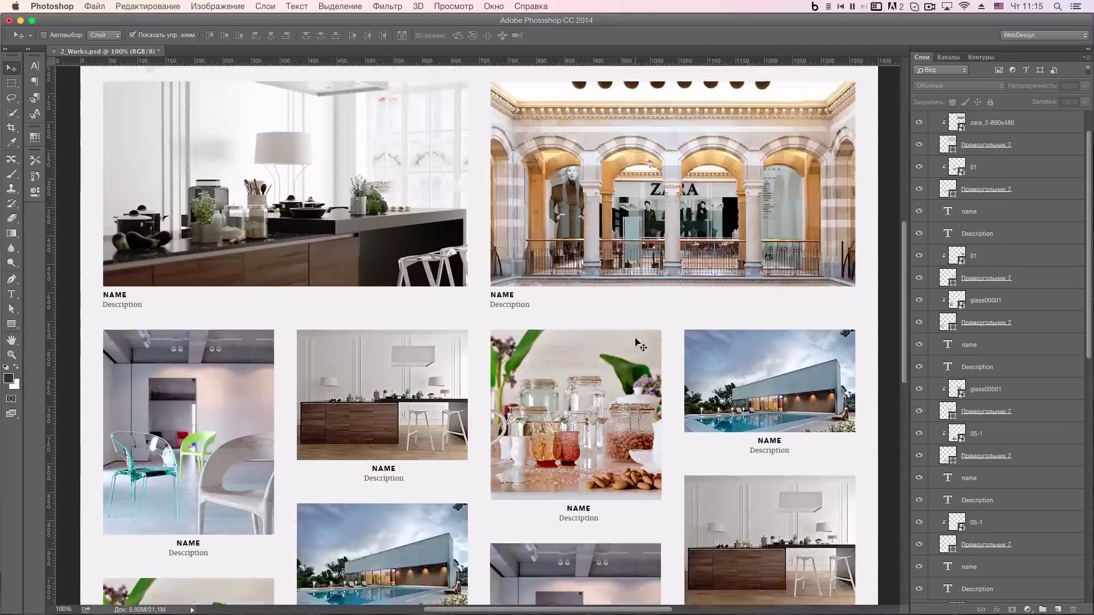
{"action": "left_click_drag", "start_coordinate": [317, 322], "coordinate": [382, 322]}
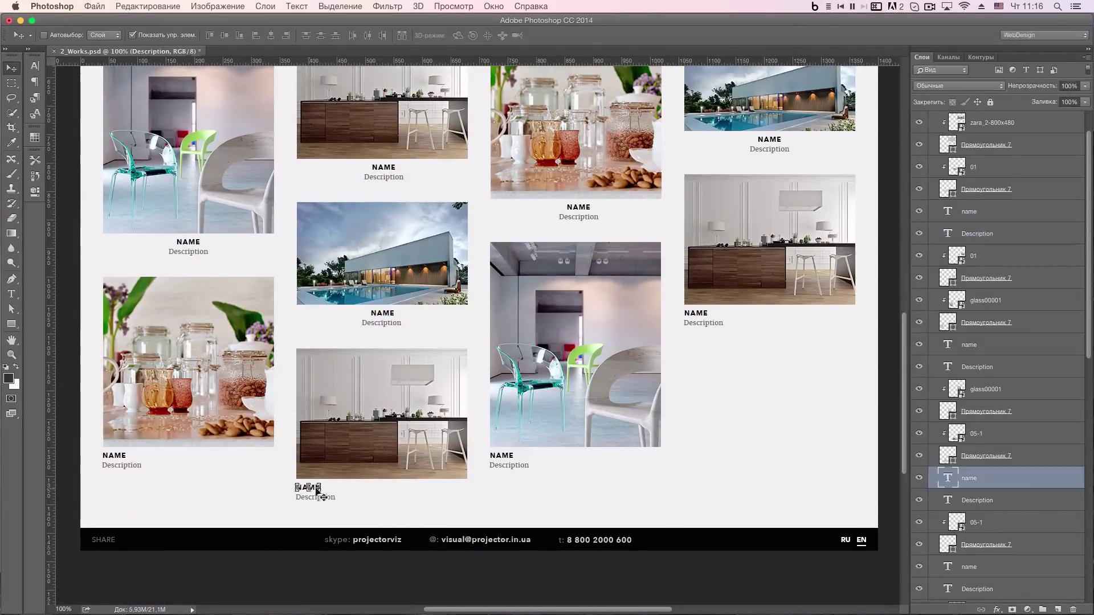
{"action": "left_click_drag", "start_coordinate": [310, 487], "coordinate": [386, 487]}
{"action": "left_click_drag", "start_coordinate": [363, 507], "coordinate": [438, 507]}
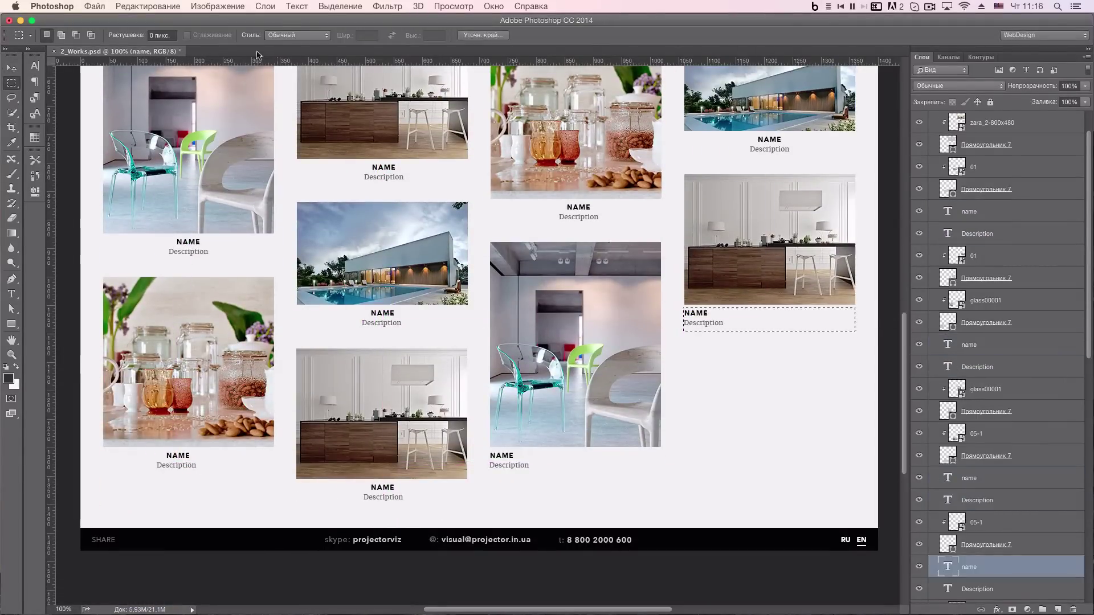
{"action": "left_click_drag", "start_coordinate": [704, 322], "coordinate": [769, 322]}
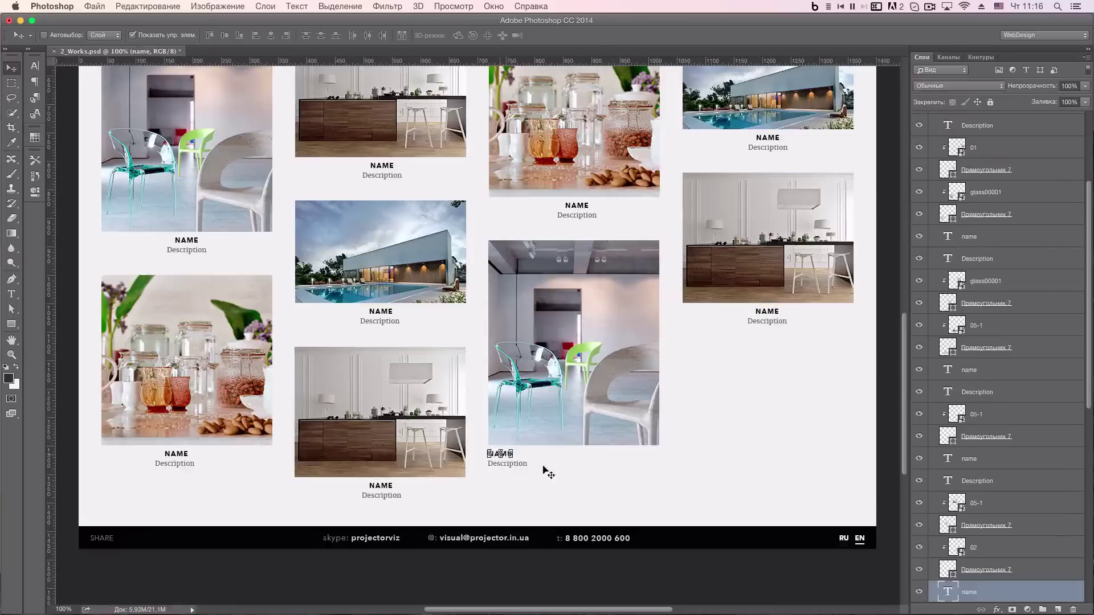
{"action": "left_click_drag", "start_coordinate": [511, 470], "coordinate": [578, 470]}
{"action": "scroll", "coordinate": [636, 342], "scroll_direction": "up", "scroll_amount": 15}
{"action": "scroll", "coordinate": [894, 245], "scroll_direction": "down", "scroll_amount": 1}
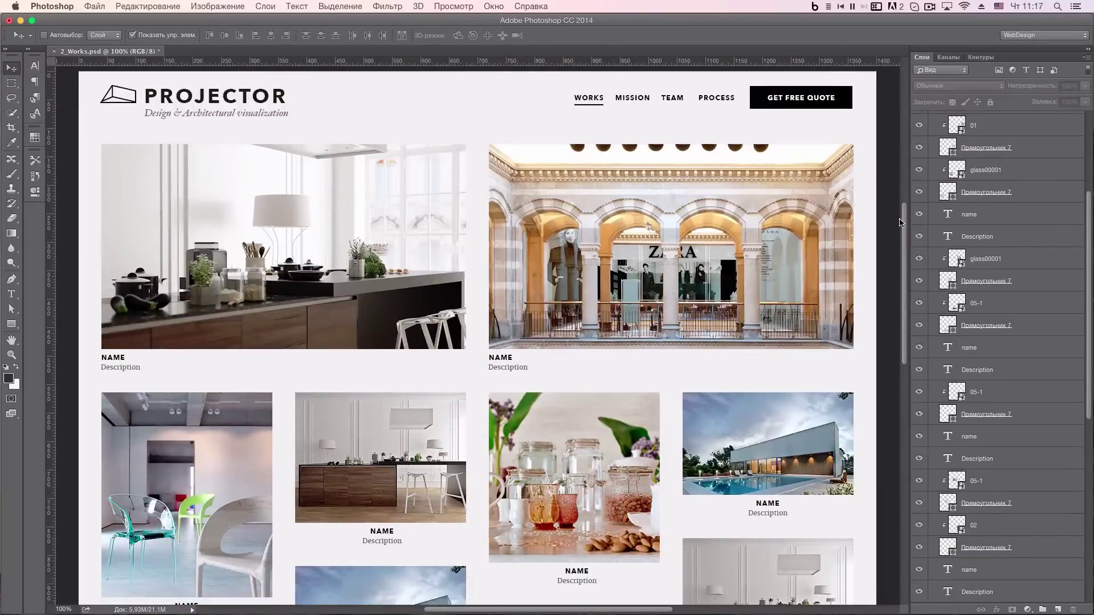
{"action": "scroll", "coordinate": [894, 245], "scroll_direction": "down", "scroll_amount": 2}
{"action": "scroll", "coordinate": [895, 245], "scroll_direction": "up", "scroll_amount": 3}
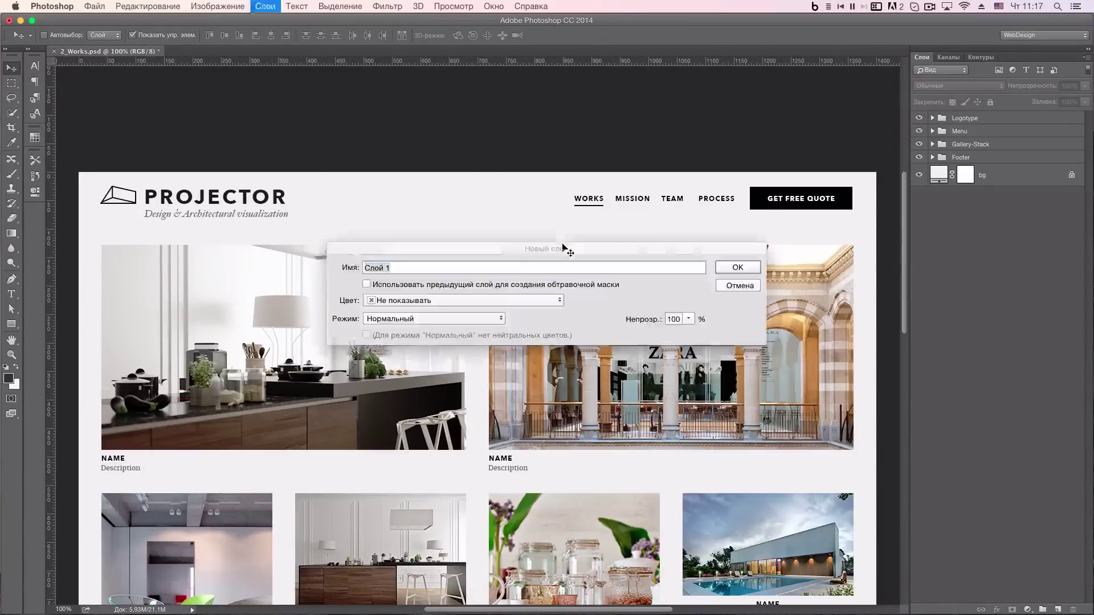
Add a black (000000) Solid Color fill overlay and a new empty layer above it.
{"action": "key", "text": "Return"}
{"action": "type", "text": "000000"}
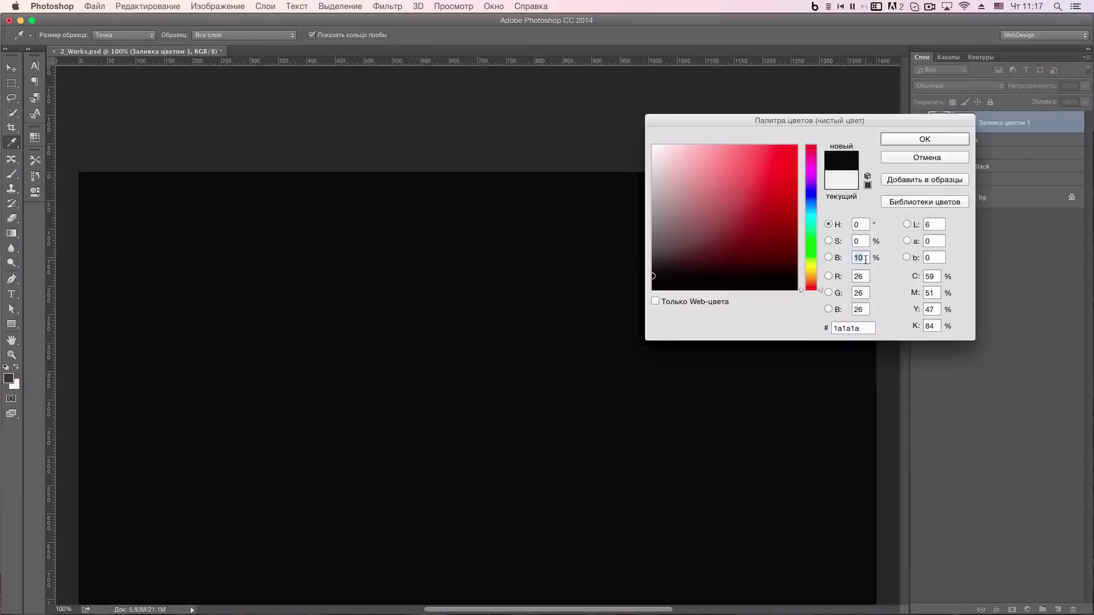
{"action": "key", "text": "Return"}
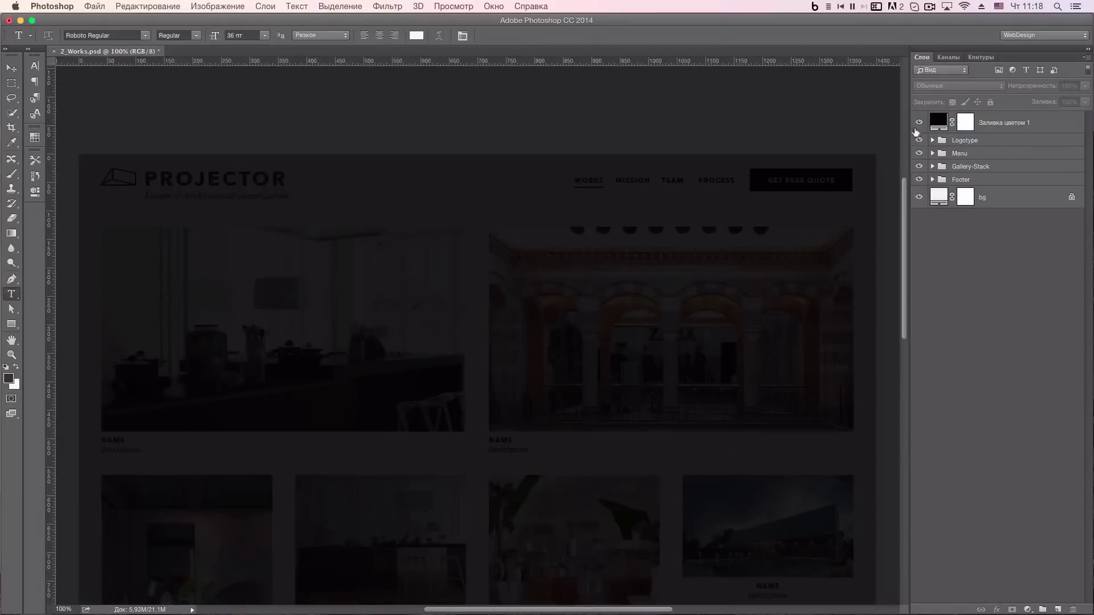
{"action": "key", "text": "ctrl+shift+n"}
{"action": "key", "text": "Return"}
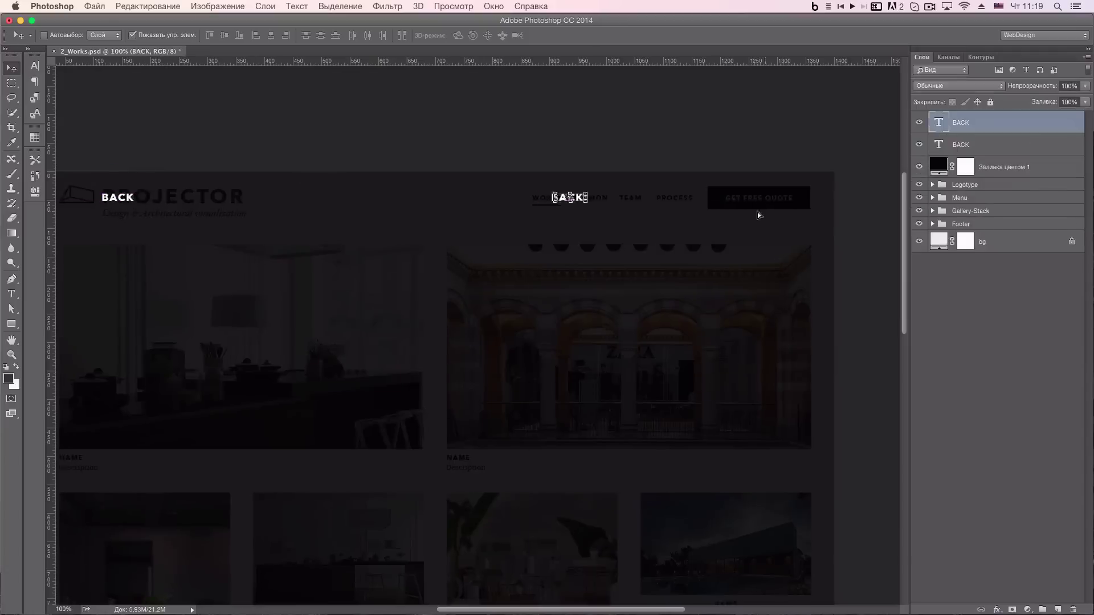
Draw the small arrow beside BACK with the Pen tool and nudge its line into place.
{"action": "key", "text": "p"}
{"action": "scroll", "coordinate": [469, 183], "scroll_direction": "up", "scroll_amount": 3}
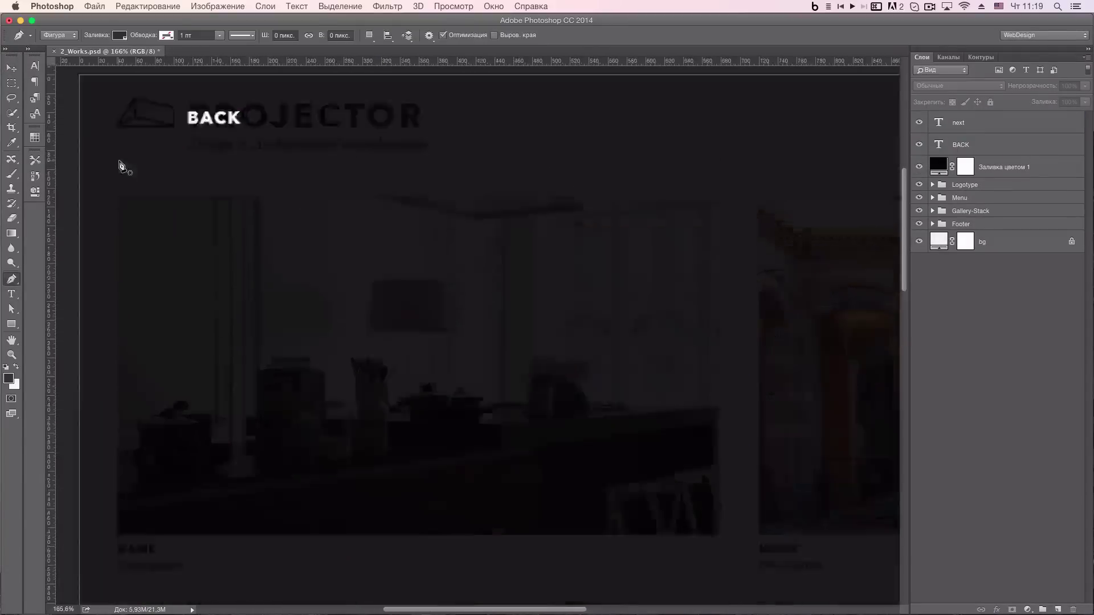
{"action": "scroll", "coordinate": [122, 166], "scroll_direction": "up", "scroll_amount": 3}
{"action": "scroll", "coordinate": [340, 312], "scroll_direction": "up", "scroll_amount": 2}
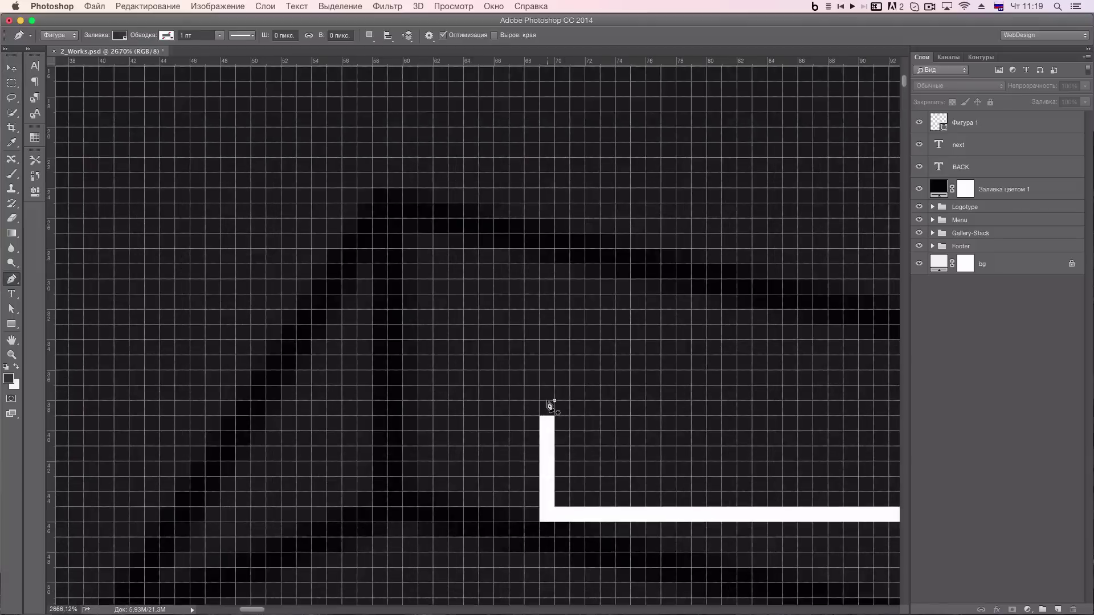
{"action": "left_click", "coordinate": [554, 401]}
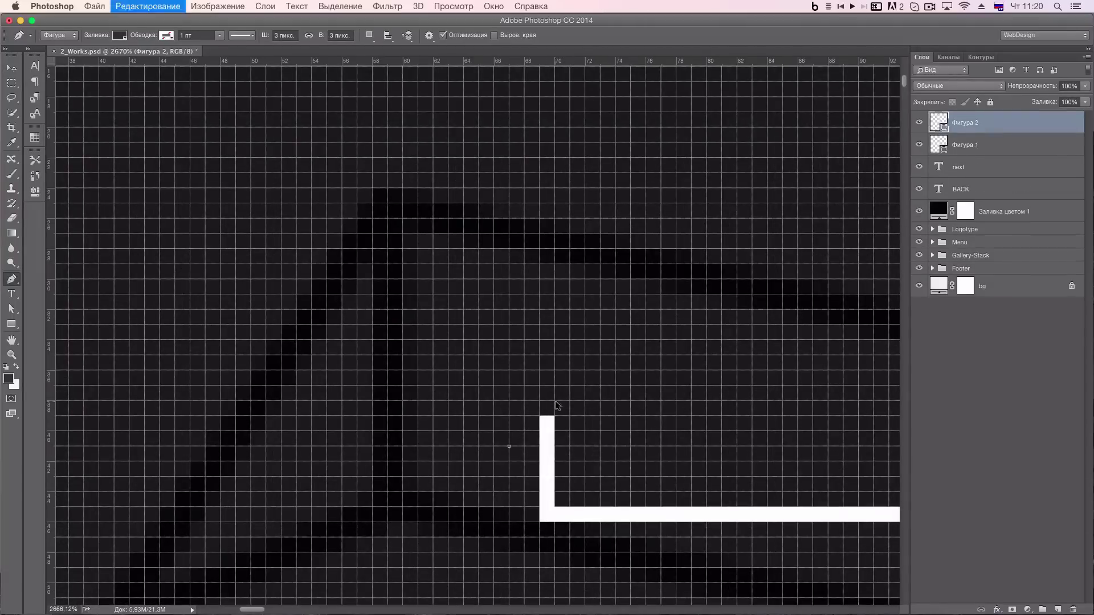
{"action": "key", "text": "v"}
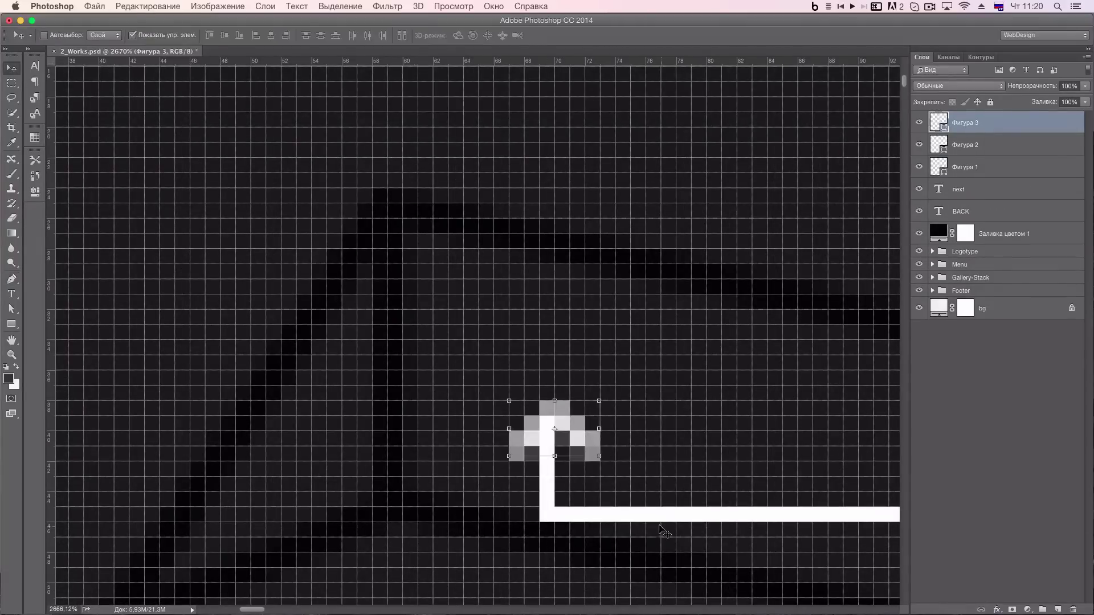
{"action": "key", "text": "alt+["}
{"action": "key", "text": "alt+["}
{"action": "key", "text": "Left"}
{"action": "key", "text": "Down"}
Select the three arrow shapes together and zoom in on the BACK arrow.
{"action": "key", "text": "v"}
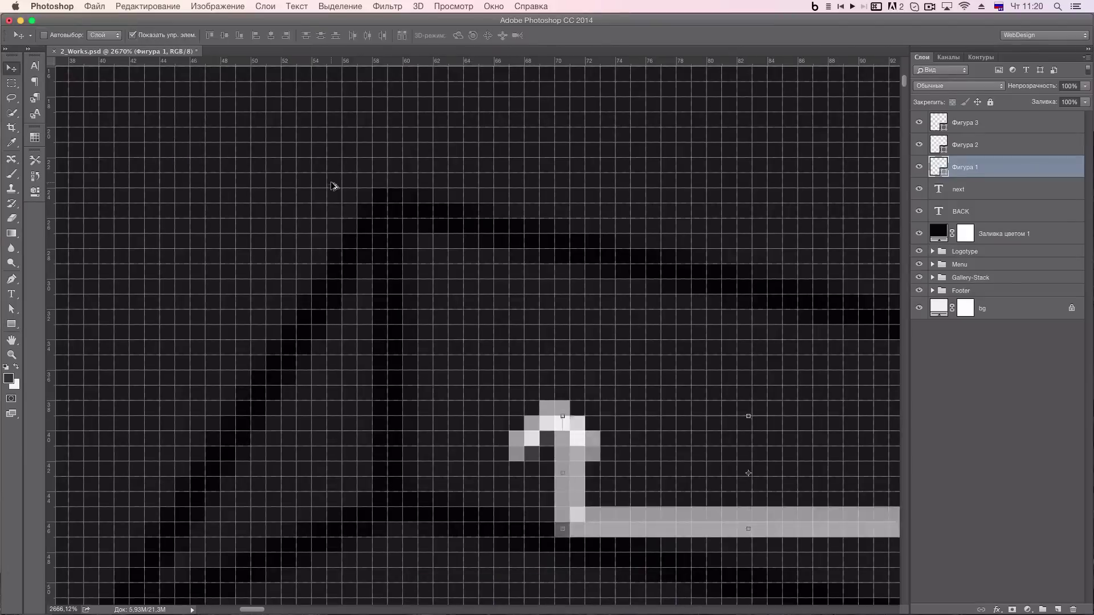
{"action": "key", "text": "alt+shift+]"}
{"action": "key", "text": "alt+shift+]"}
{"action": "key", "text": "ctrl+1"}
{"action": "left_click", "coordinate": [530, 341], "text": "super"}
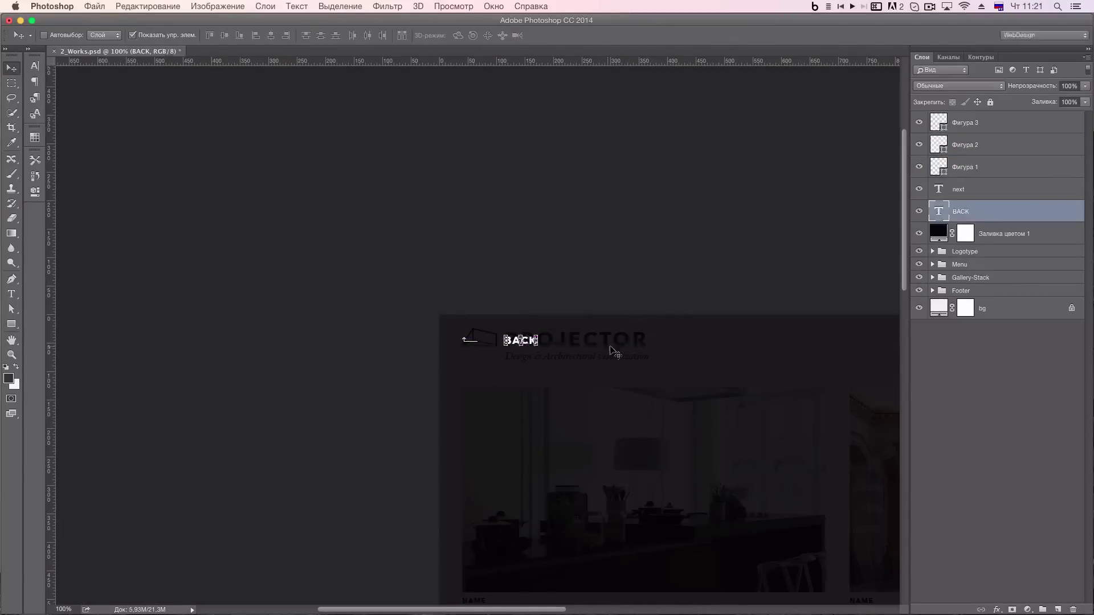
{"action": "scroll", "coordinate": [385, 205], "scroll_direction": "up", "scroll_amount": 5, "text": "alt"}
{"action": "left_click", "coordinate": [484, 439], "text": "super"}
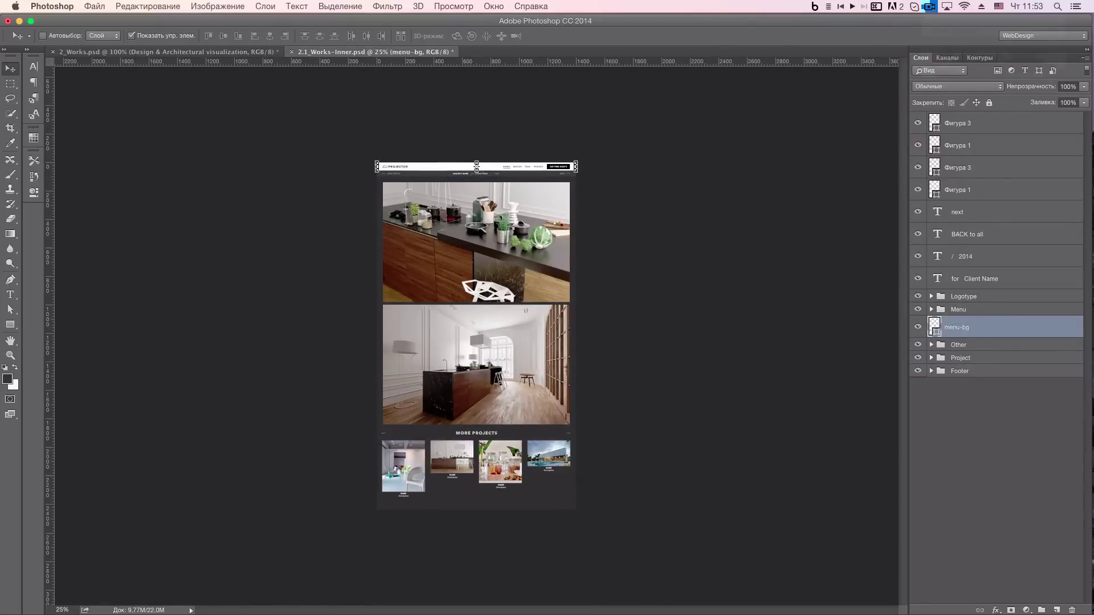
Group the arrow and label layers as Menu-Minimized and move the Project group above Other.
{"action": "key", "text": "ctrl+z"}
{"action": "key", "text": "ctrl+g"}
{"action": "double_click", "coordinate": [965, 119]}
{"action": "type", "text": "Menu-Minimized"}
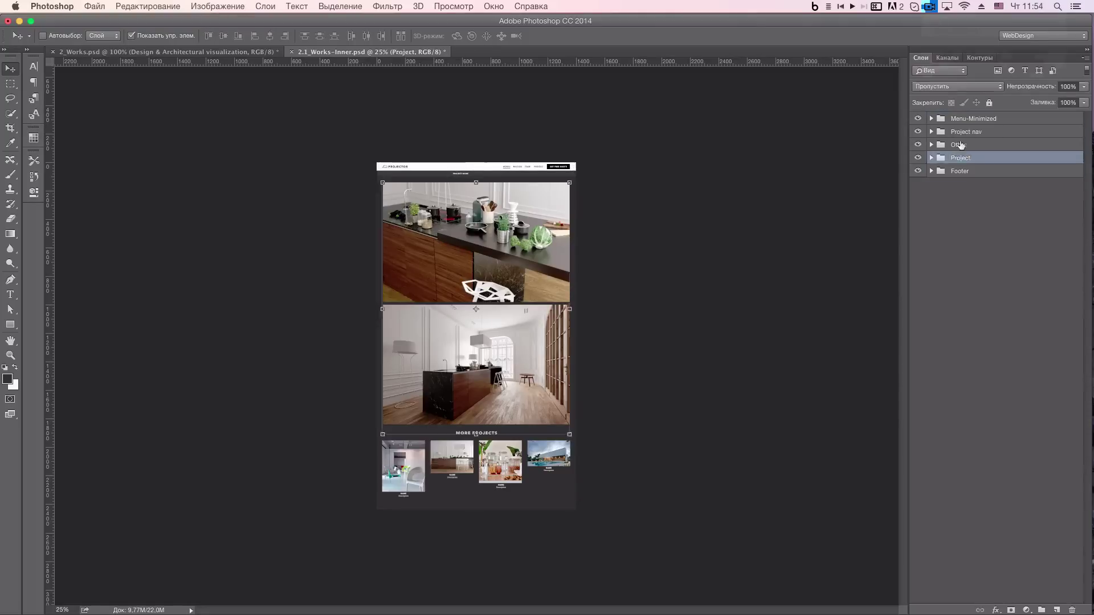
{"action": "left_click_drag", "start_coordinate": [961, 144], "coordinate": [967, 147]}
Expand the Menu-Minimized and Project nav groups and select the project name text layer.
{"action": "key", "text": "ctrl+1"}
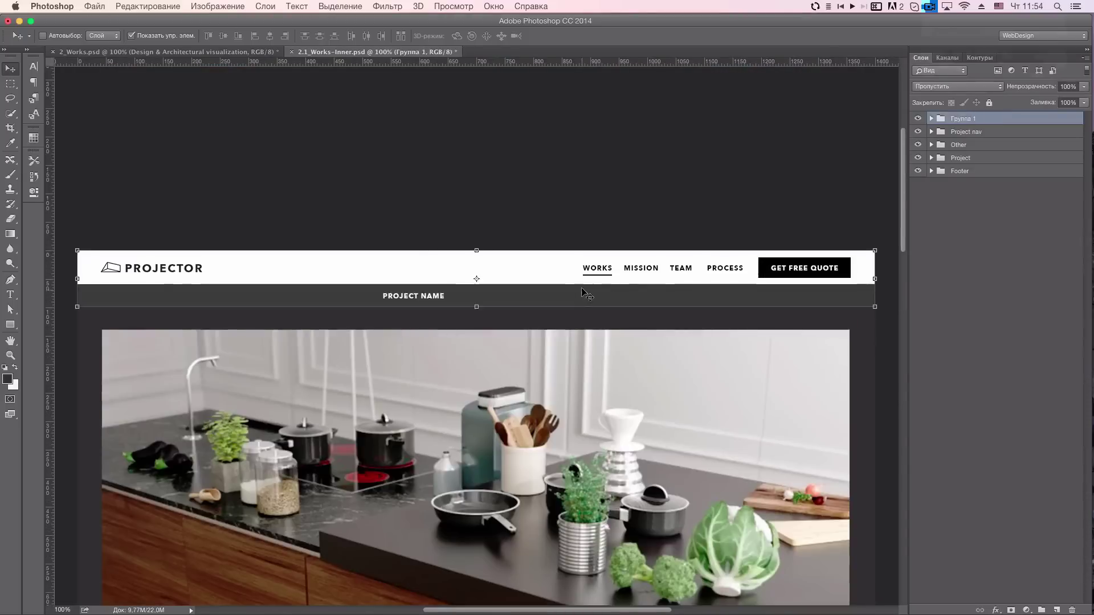
{"action": "left_click", "coordinate": [597, 268], "text": "ctrl"}
{"action": "left_click", "coordinate": [950, 171]}
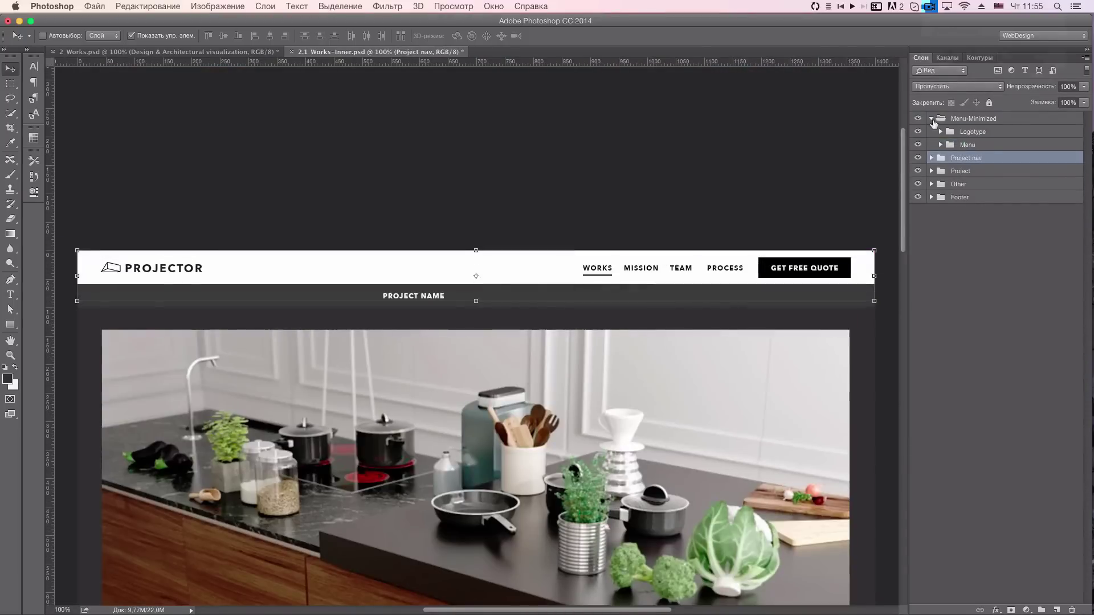
{"action": "left_click", "coordinate": [400, 301]}
{"action": "left_click", "coordinate": [932, 295]}
{"action": "left_click", "coordinate": [949, 171]}
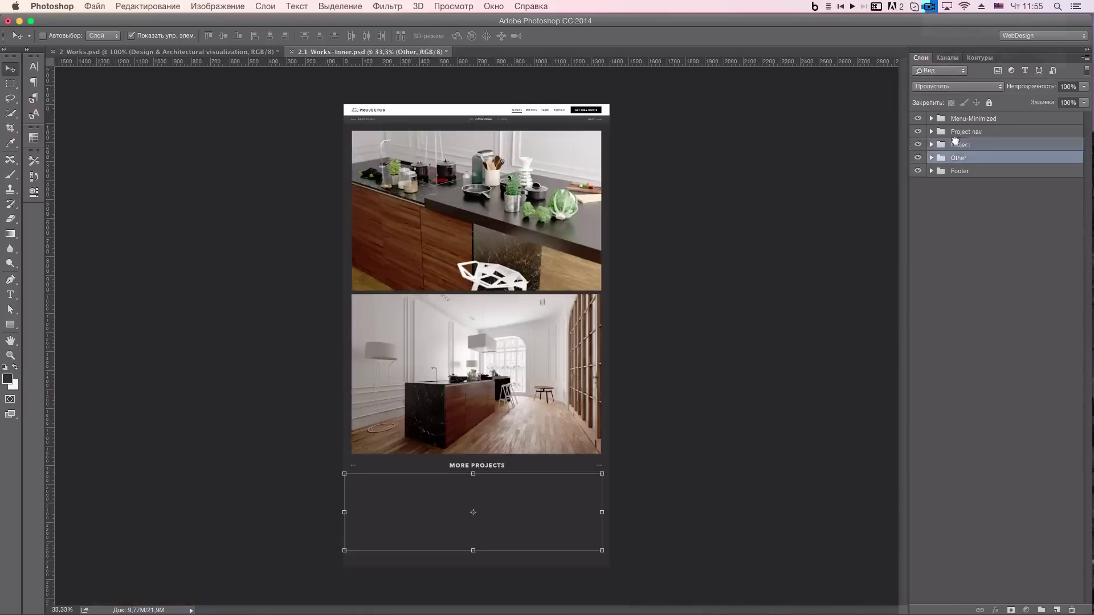
Rearrange the thumbnail section's layers and select its heading to retitle it OTHER WORKS.
{"action": "double_click", "coordinate": [995, 189]}
{"action": "key", "text": "super+1"}
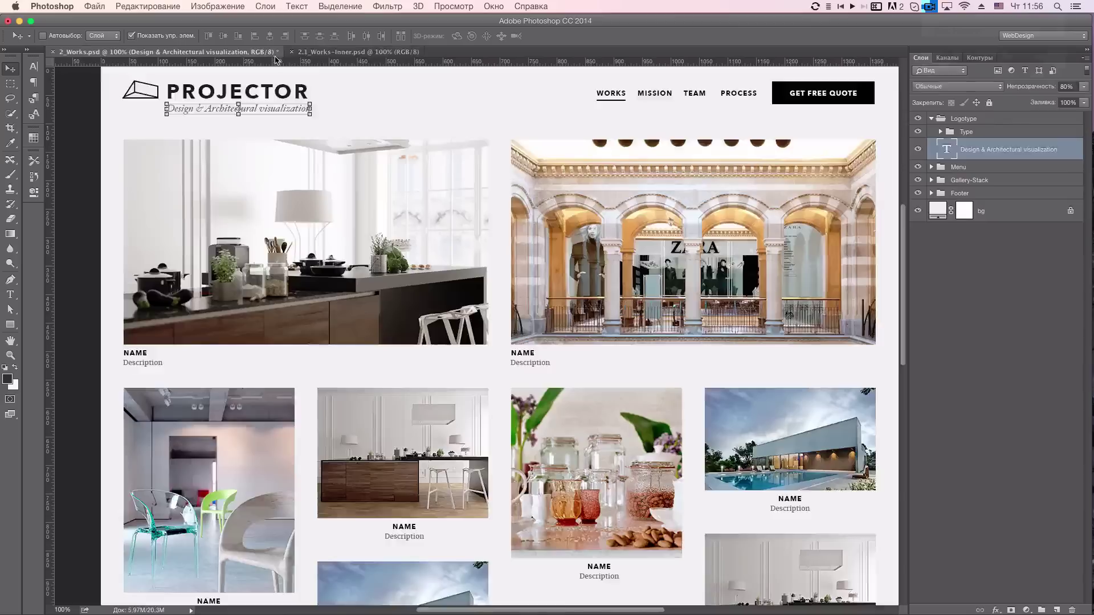
{"action": "left_click_drag", "start_coordinate": [903, 171], "coordinate": [899, 406]}
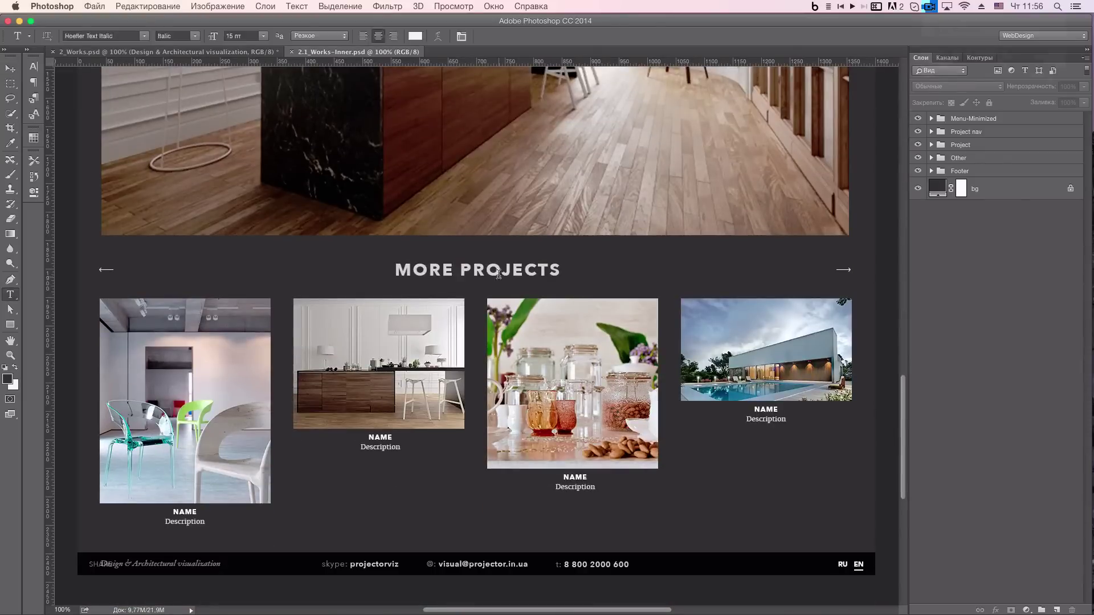
{"action": "left_click", "coordinate": [498, 274]}
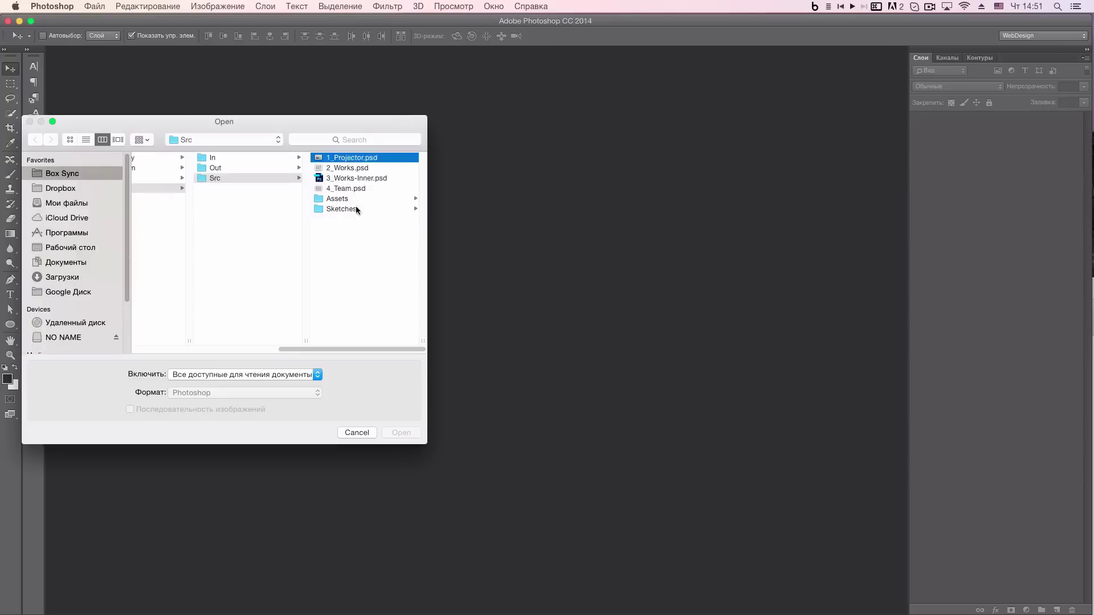
Open 1_Projector.psd and scroll to bring the whole Works gallery into view.
{"action": "left_click", "coordinate": [398, 434]}
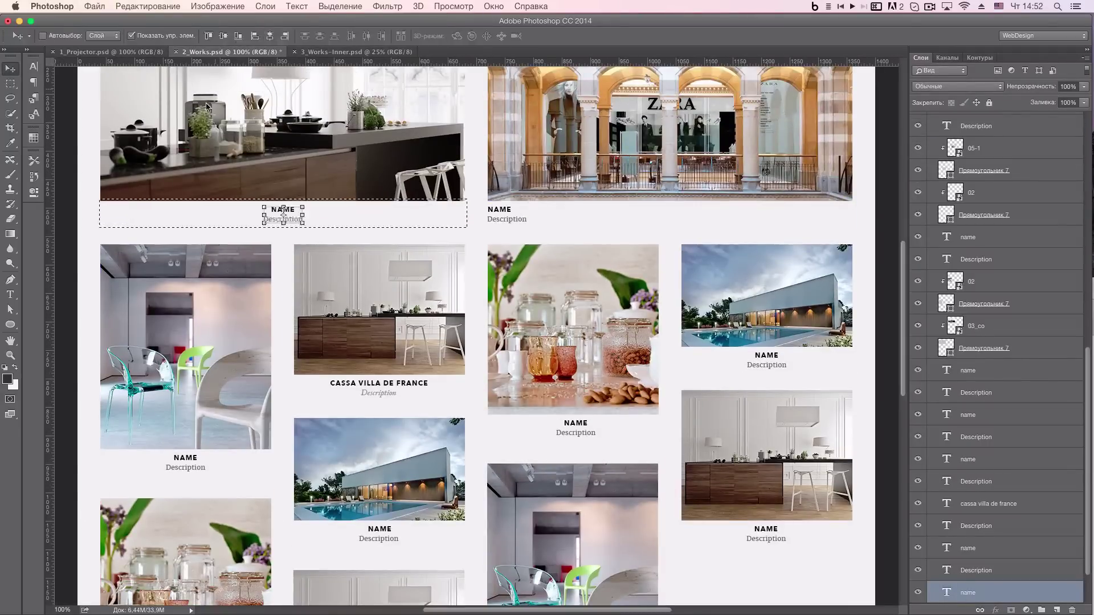
{"action": "scroll", "coordinate": [524, 354], "scroll_direction": "up", "scroll_amount": 5}
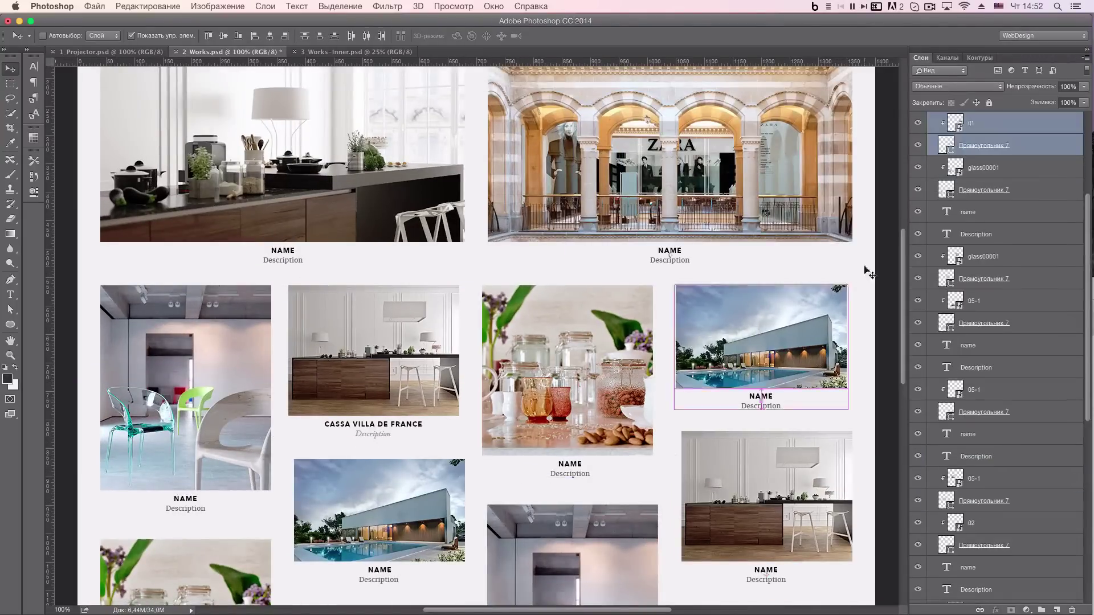
{"action": "scroll", "coordinate": [805, 247], "scroll_direction": "down", "scroll_amount": 1}
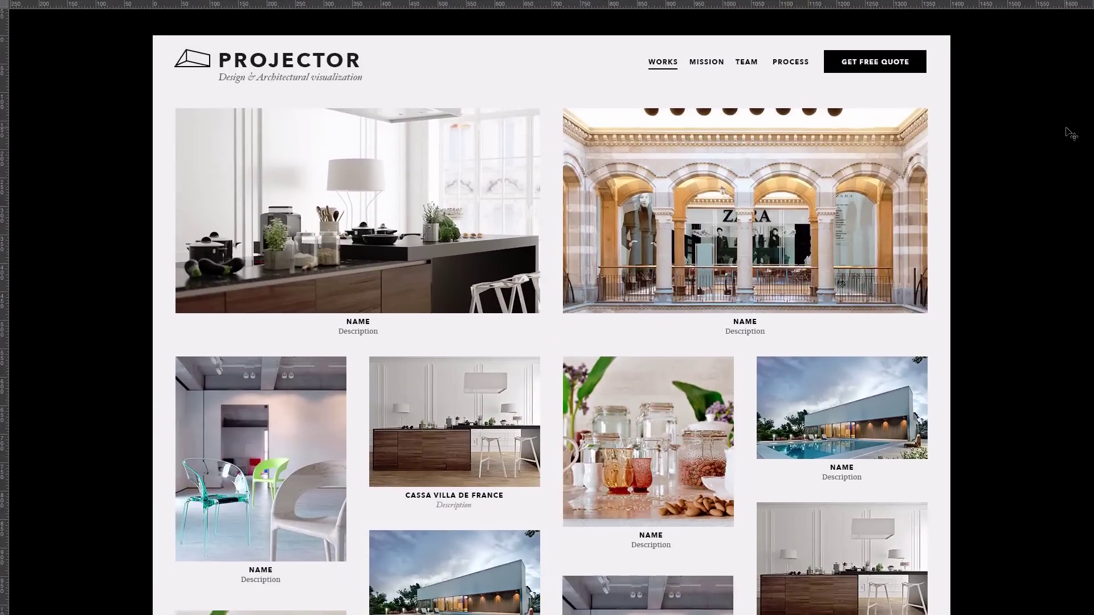
{"action": "scroll", "coordinate": [1070, 132], "scroll_direction": "down", "scroll_amount": 5}
{"action": "scroll", "coordinate": [1069, 132], "scroll_direction": "down", "scroll_amount": 3}
{"action": "scroll", "coordinate": [1070, 132], "scroll_direction": "down", "scroll_amount": 5}
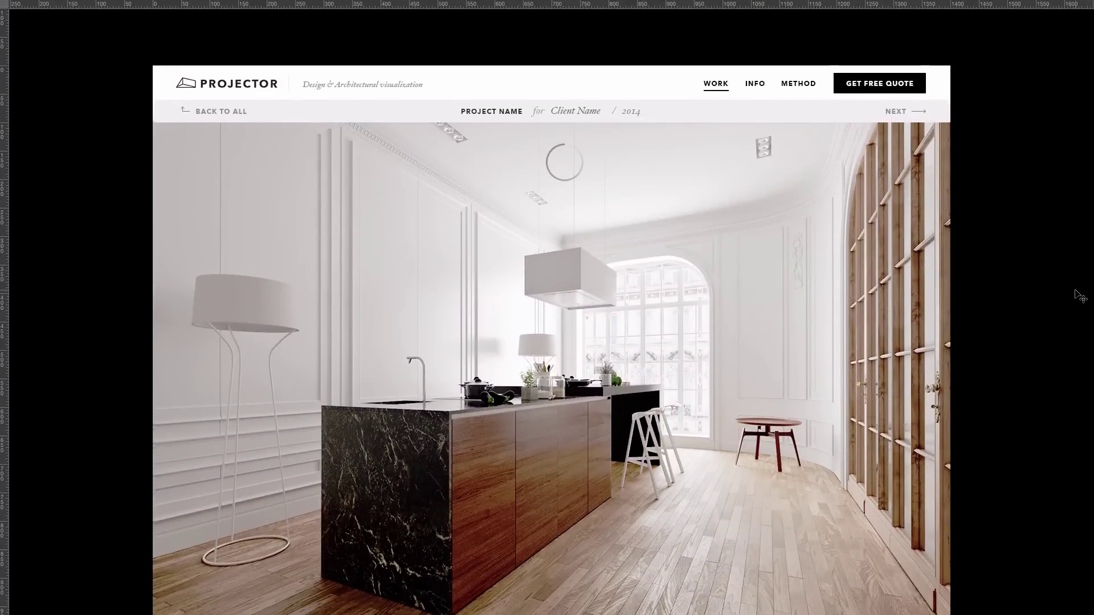
{"action": "scroll", "coordinate": [1085, 298], "scroll_direction": "down", "scroll_amount": 2}
{"action": "scroll", "coordinate": [1083, 306], "scroll_direction": "down", "scroll_amount": 5}
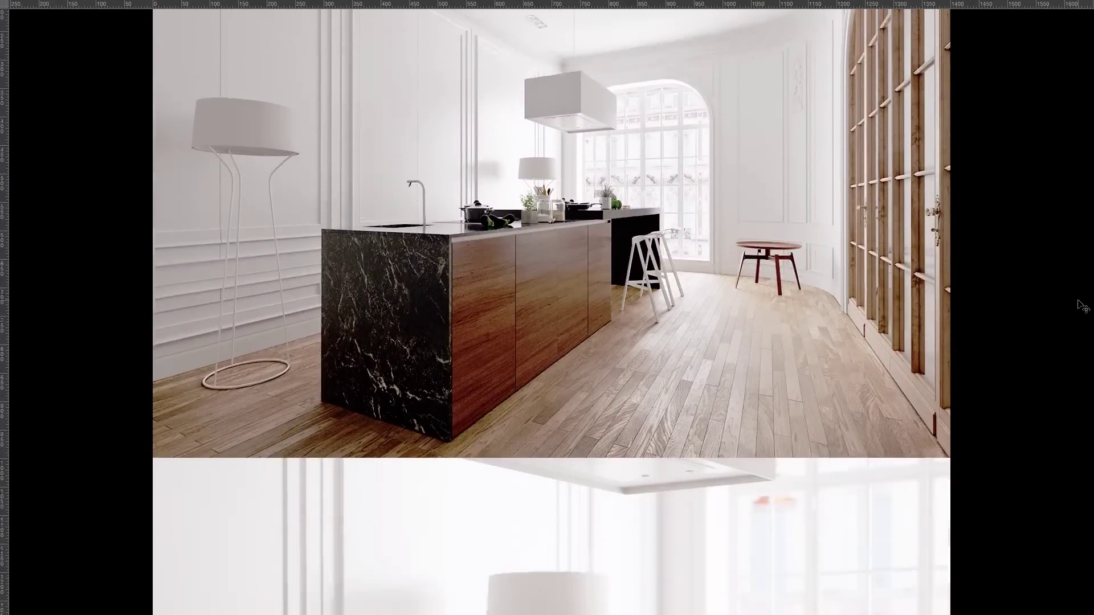
{"action": "scroll", "coordinate": [1084, 308], "scroll_direction": "down", "scroll_amount": 4}
{"action": "scroll", "coordinate": [1082, 312], "scroll_direction": "down", "scroll_amount": 10}
{"action": "scroll", "coordinate": [1081, 317], "scroll_direction": "down", "scroll_amount": 10}
{"action": "scroll", "coordinate": [1081, 316], "scroll_direction": "down", "scroll_amount": 7}
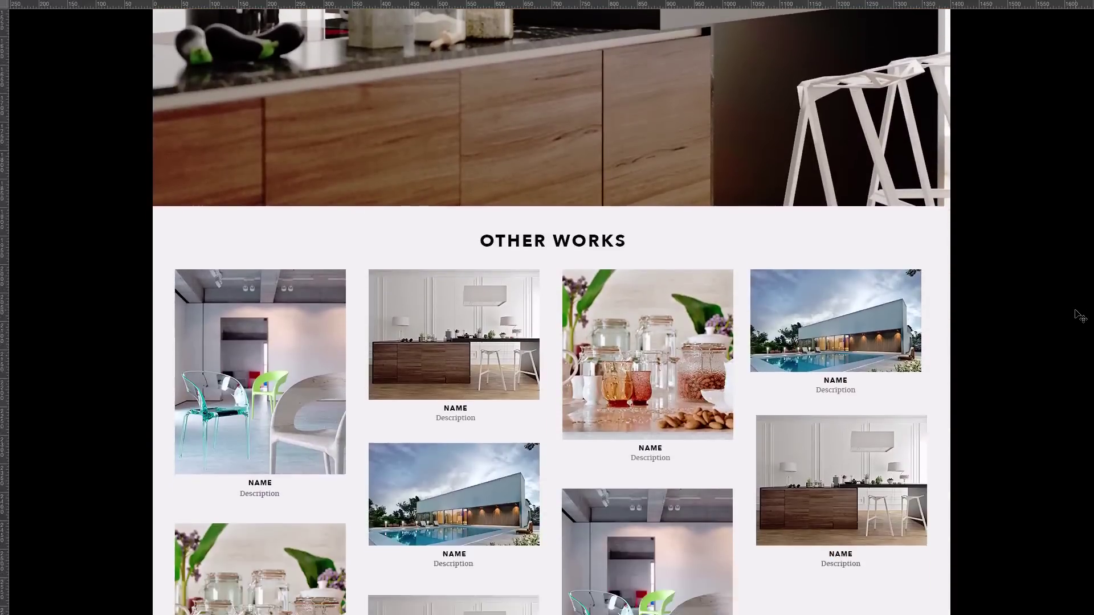
{"action": "scroll", "coordinate": [1080, 317], "scroll_direction": "down", "scroll_amount": 8}
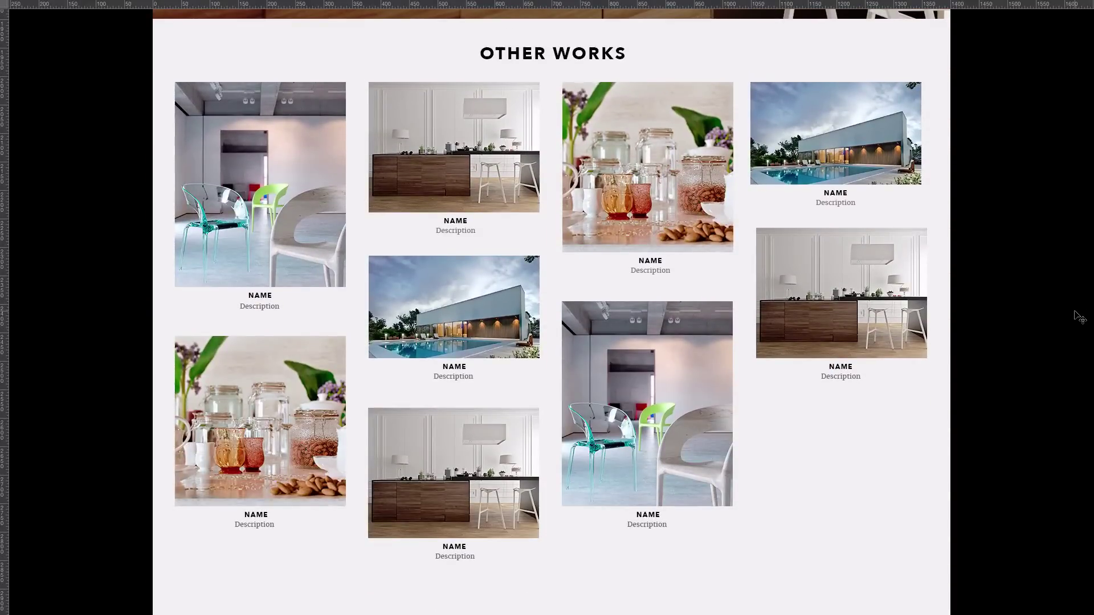